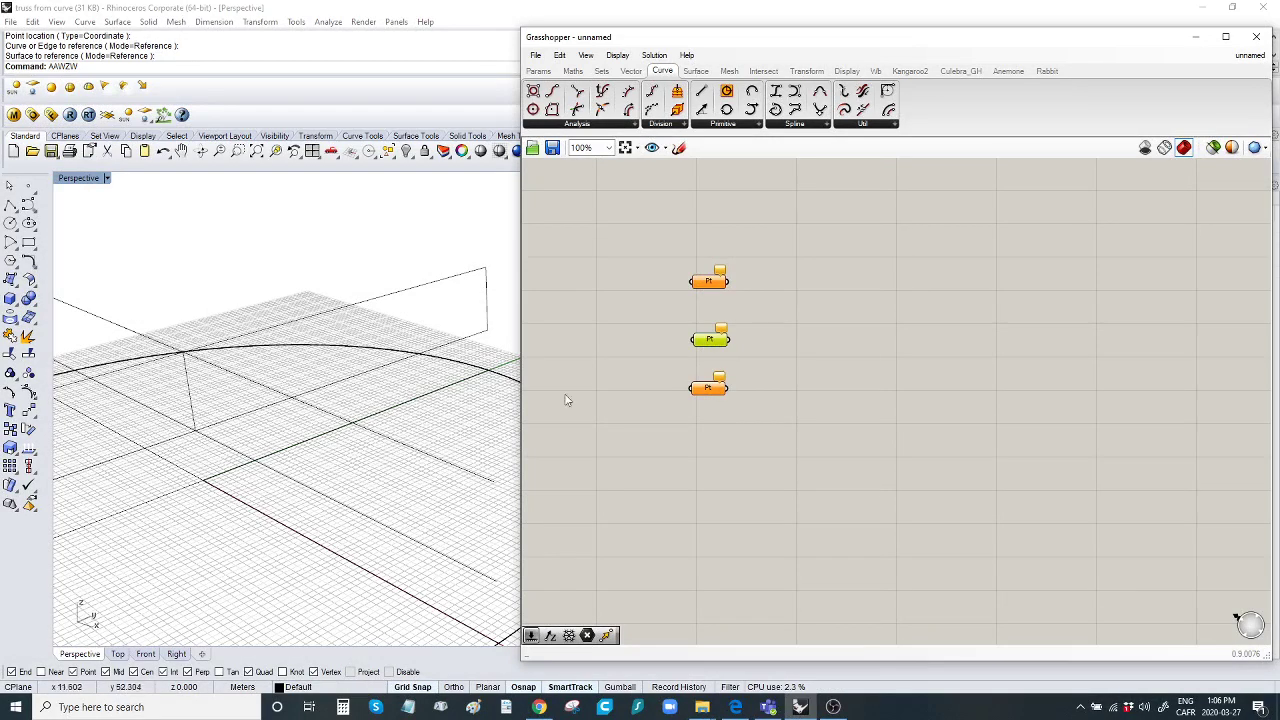
# Align the three point parameters in a column and reference the first one to the upper end of the central vertical line.
pyautogui.moveTo(706, 337); pyautogui.dragTo(708, 334)
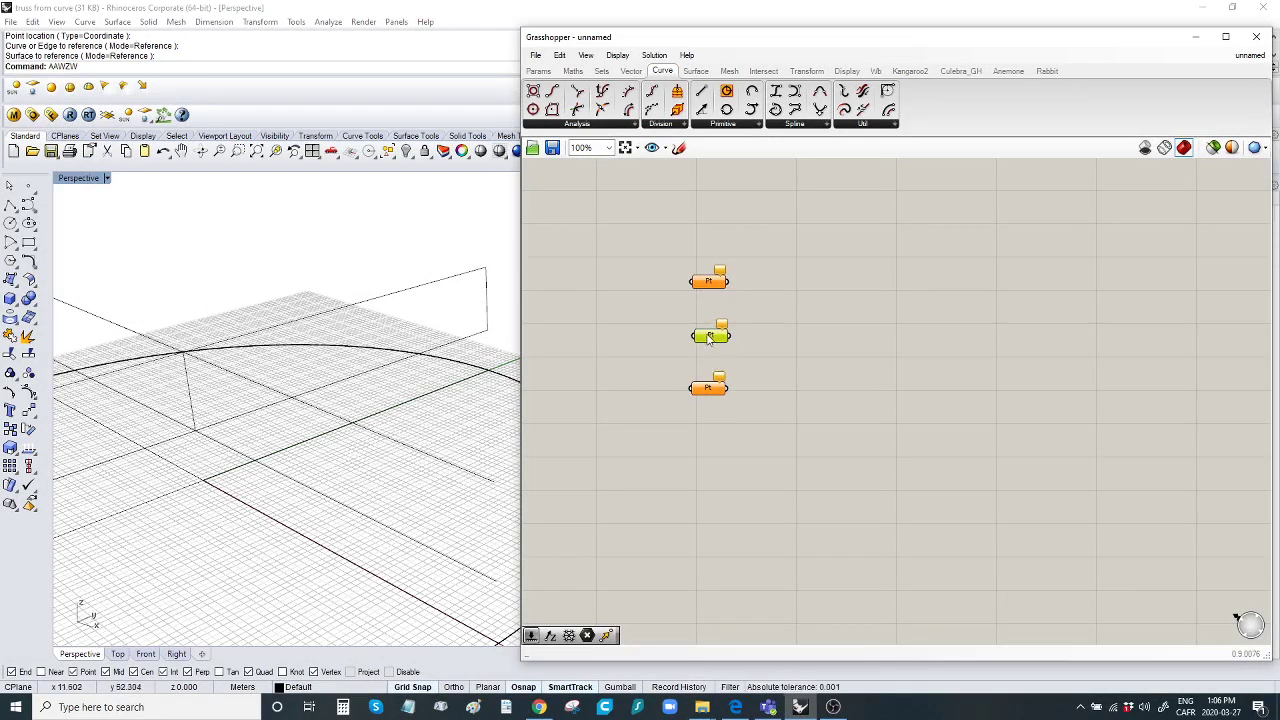
pyautogui.click(716, 397)
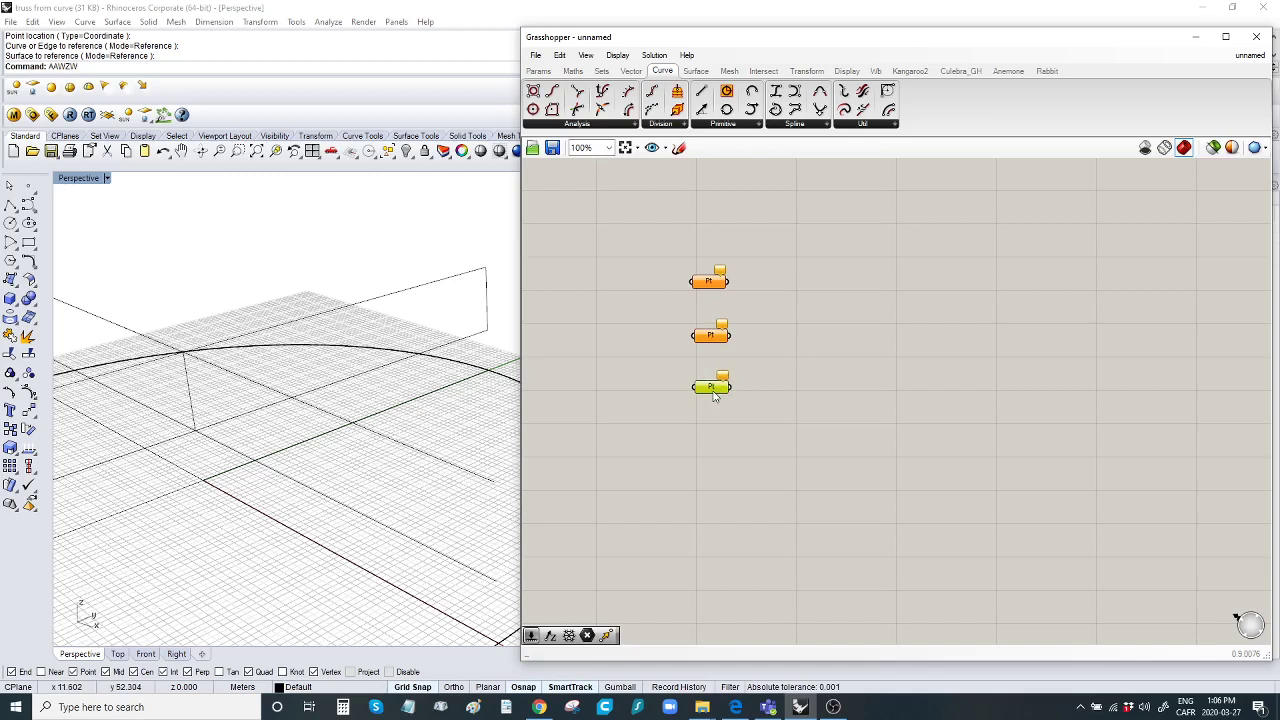
pyautogui.click(718, 285)
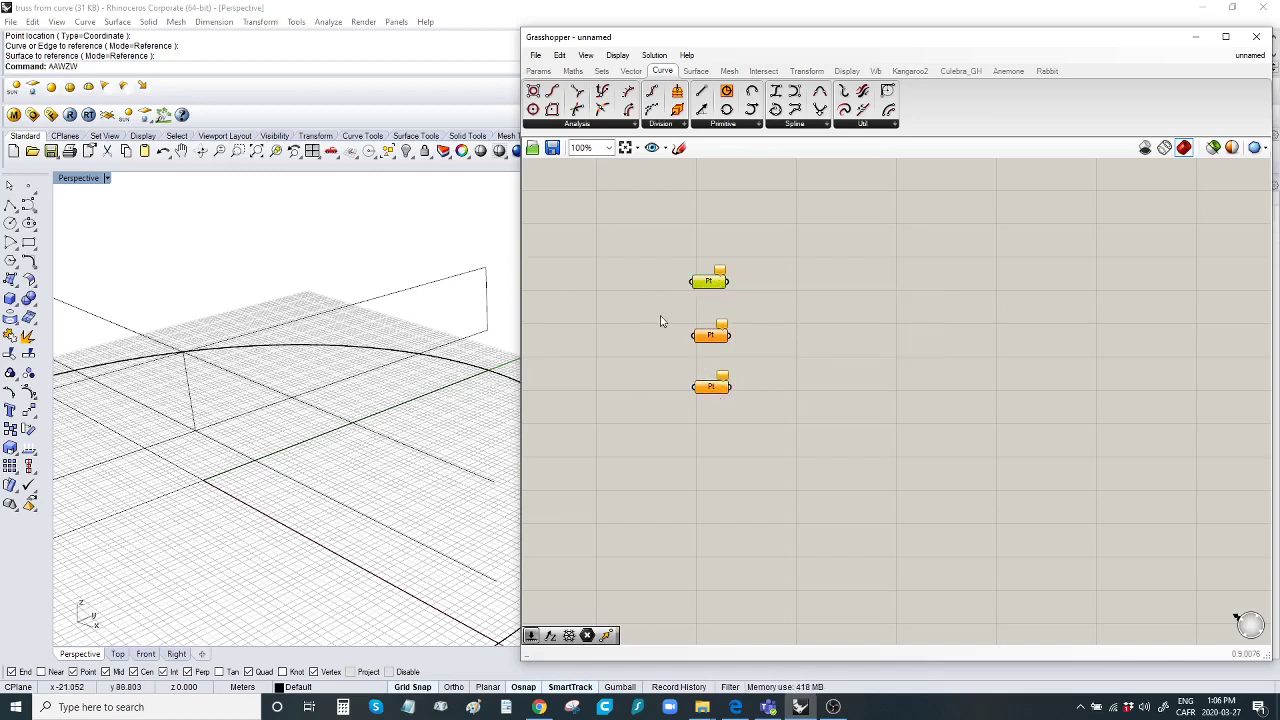
pyautogui.rightClick(707, 286)
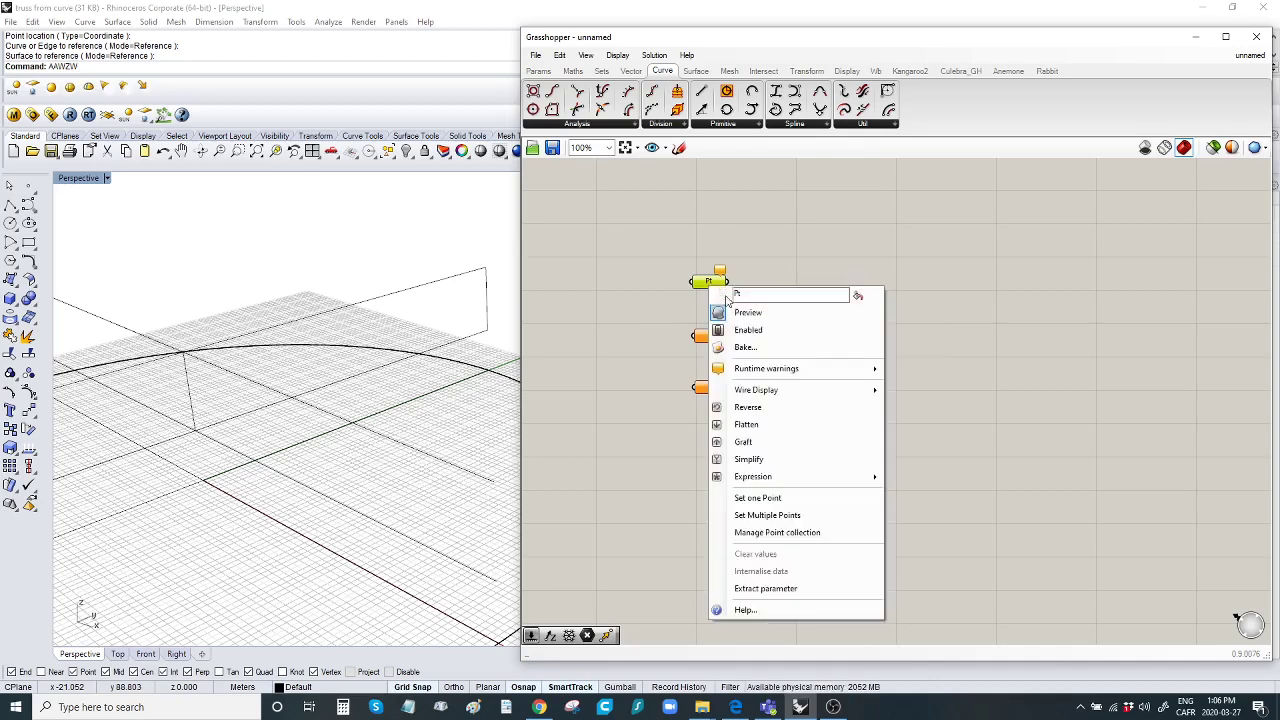
pyautogui.click(797, 500)
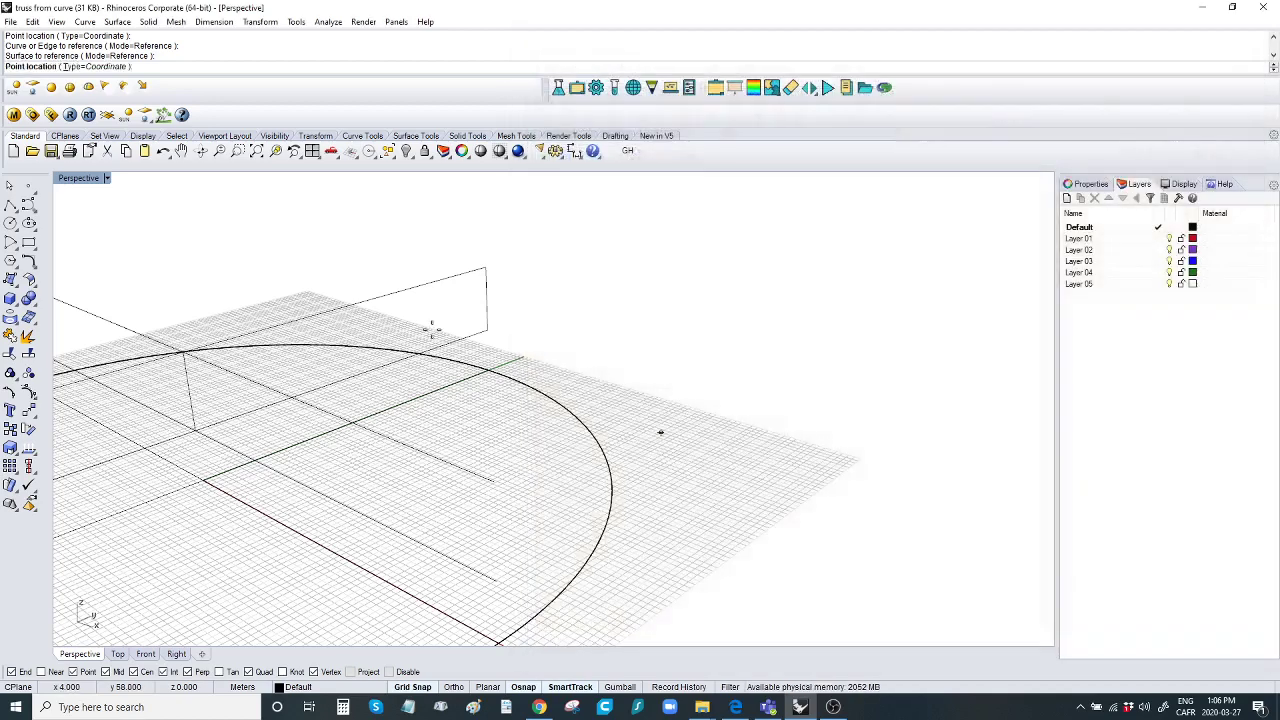
pyautogui.click(181, 351)
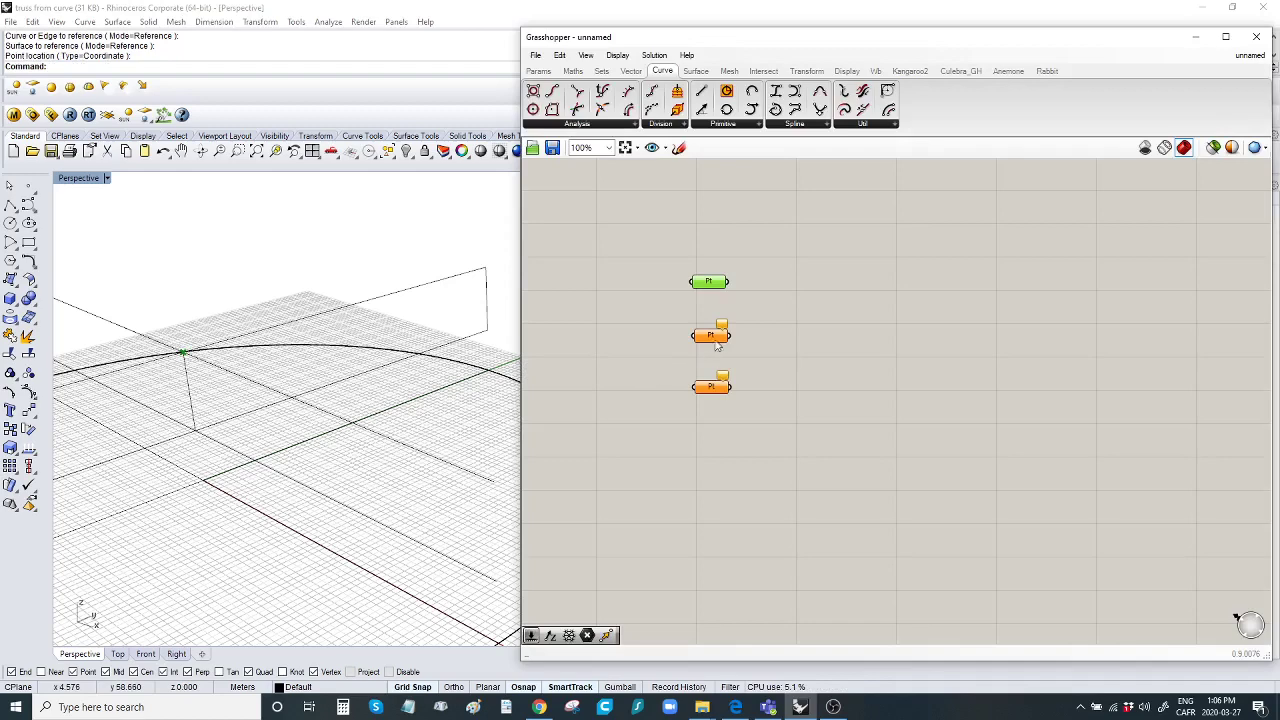
# Reference the second and third point parameters to the upper and lower ends of the outer vertical line, respectively.
pyautogui.rightClick(716, 341)
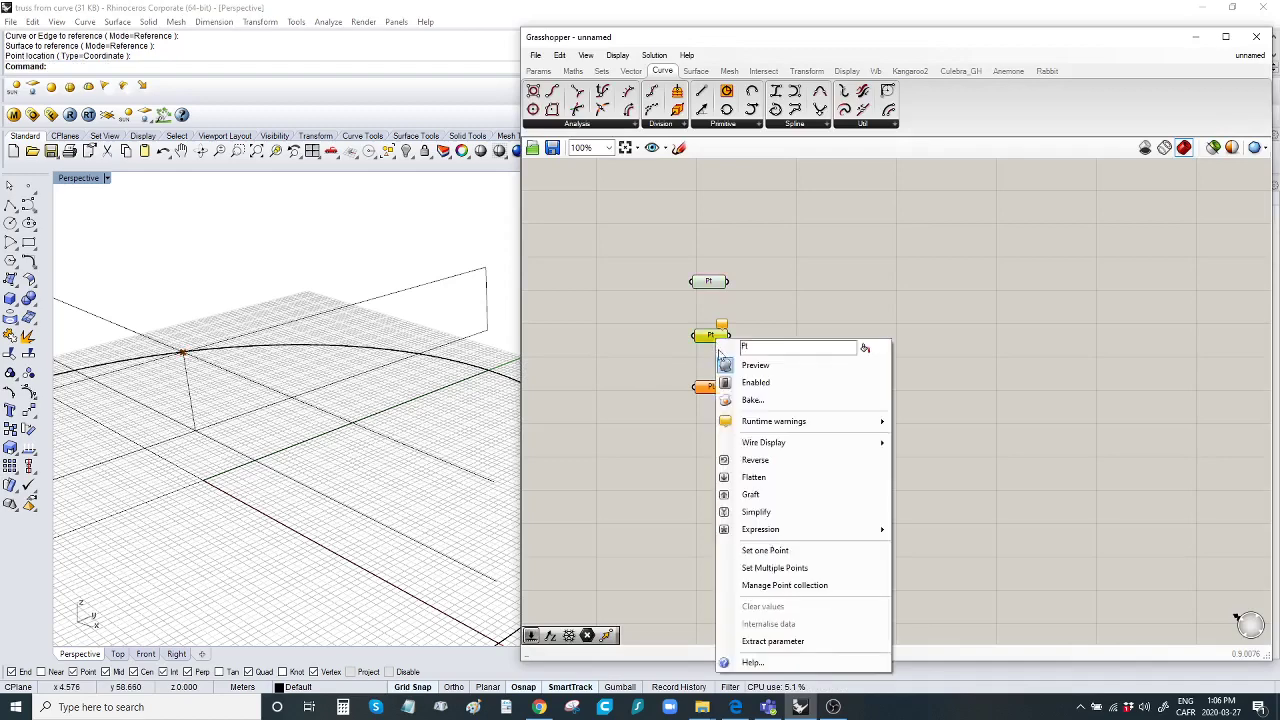
pyautogui.click(785, 550)
pyautogui.click(485, 267)
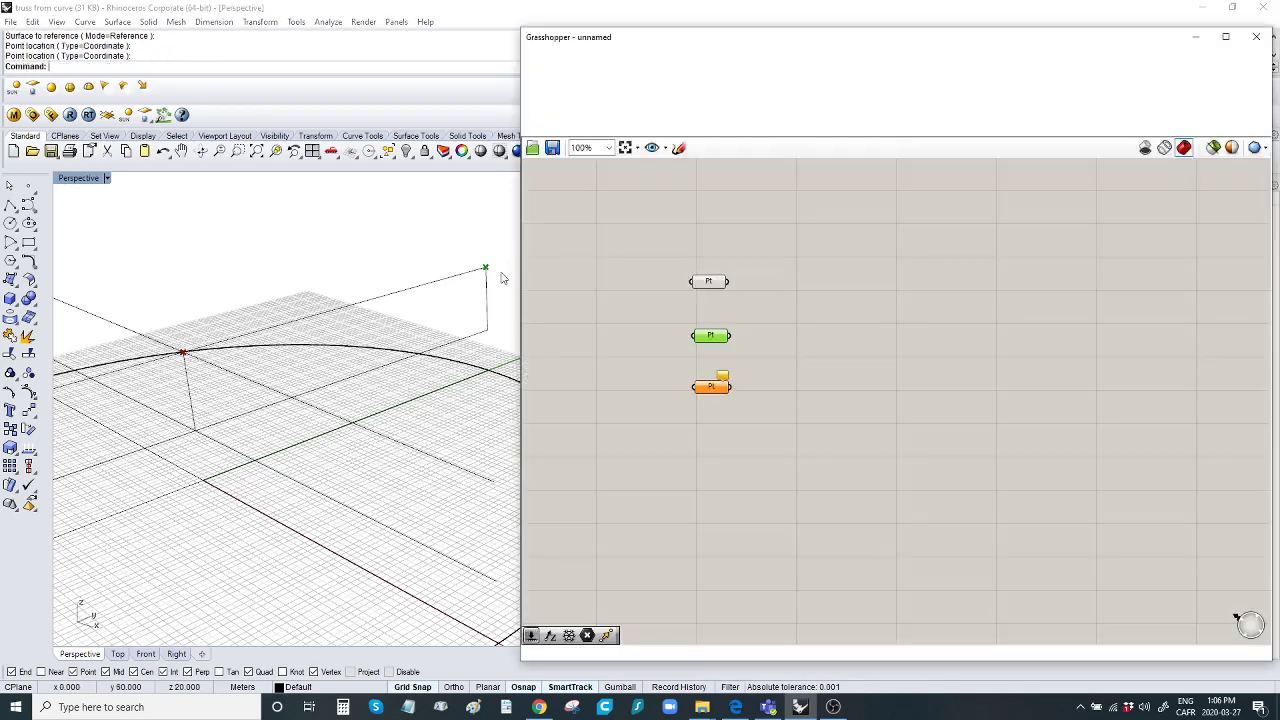
pyautogui.rightClick(713, 387)
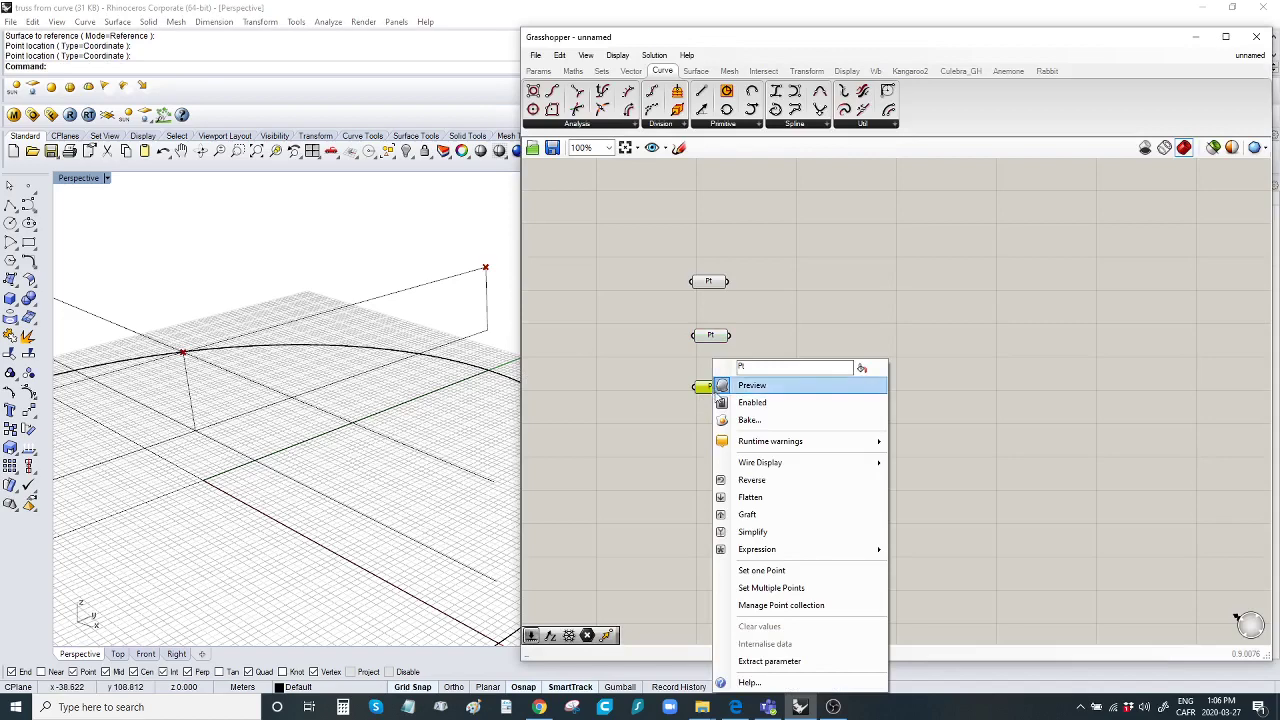
pyautogui.click(773, 572)
pyautogui.click(487, 330)
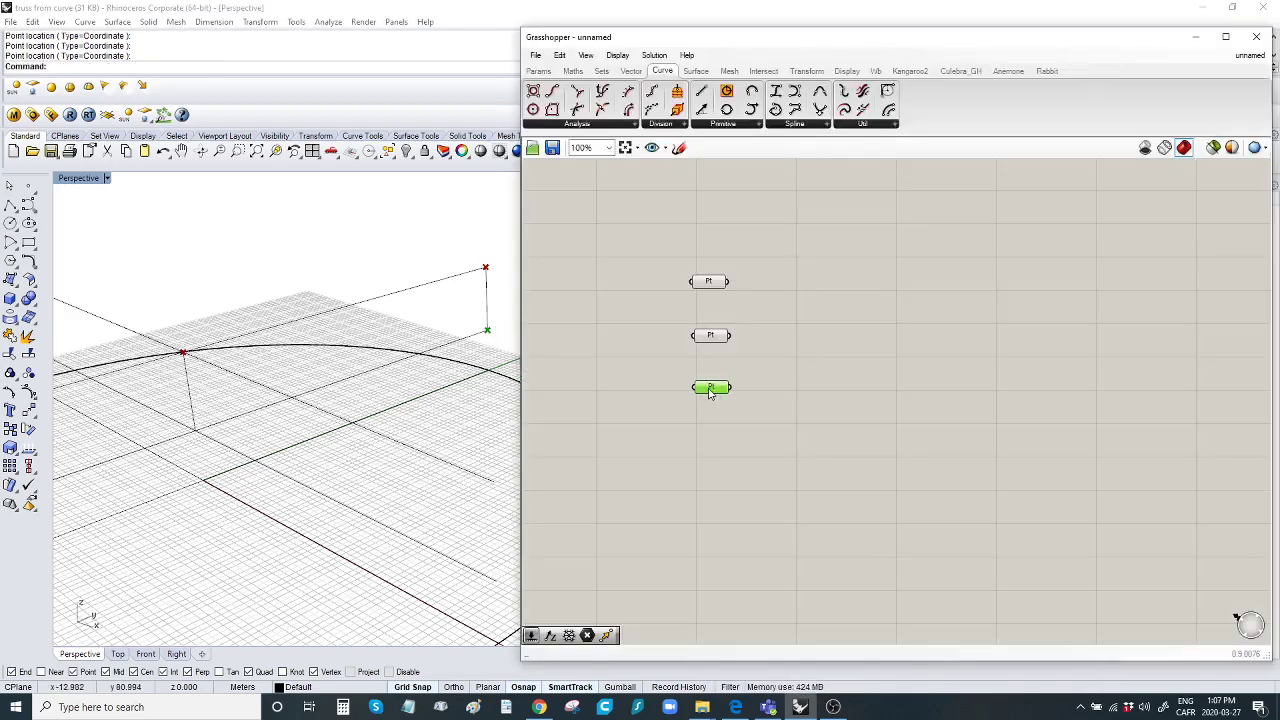
# Duplicate the third point parameter, reference the copy to the base of the central vertical line, and place it apart from the column.
pyautogui.keyDown('alt'); pyautogui.moveTo(709, 393); pyautogui.dragTo(722, 496); pyautogui.keyUp('alt')
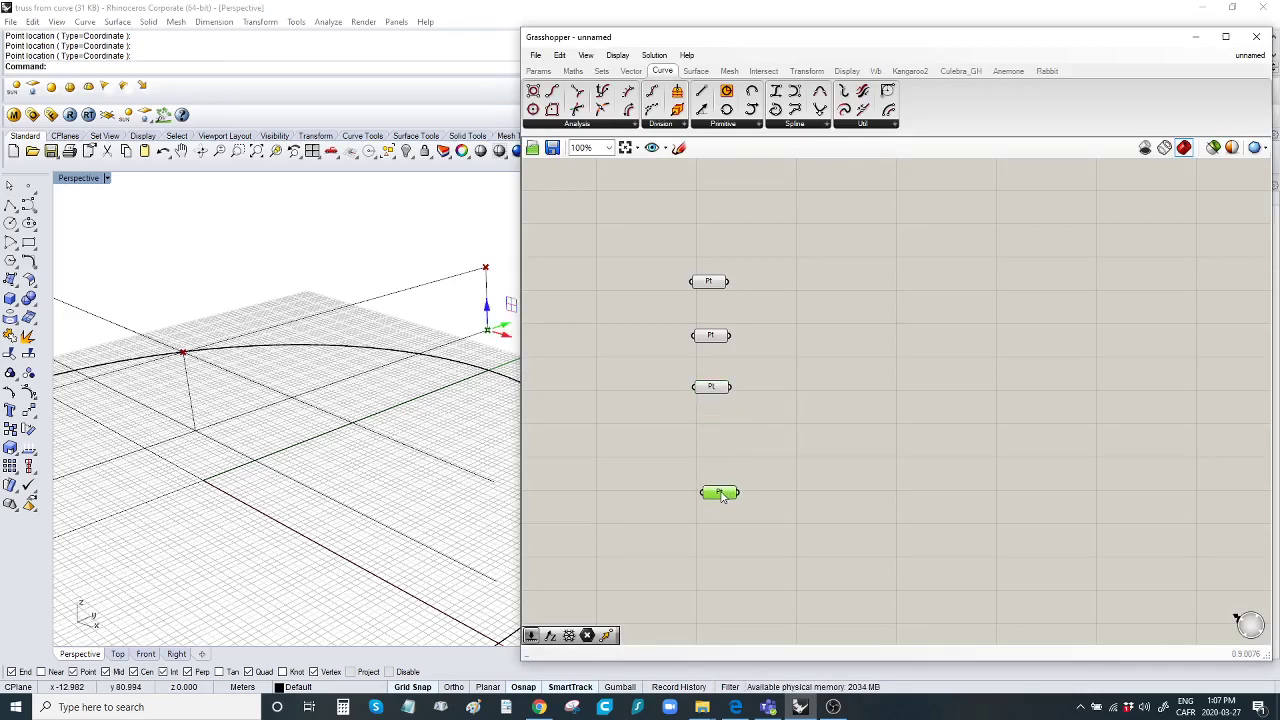
pyautogui.rightClick(722, 496)
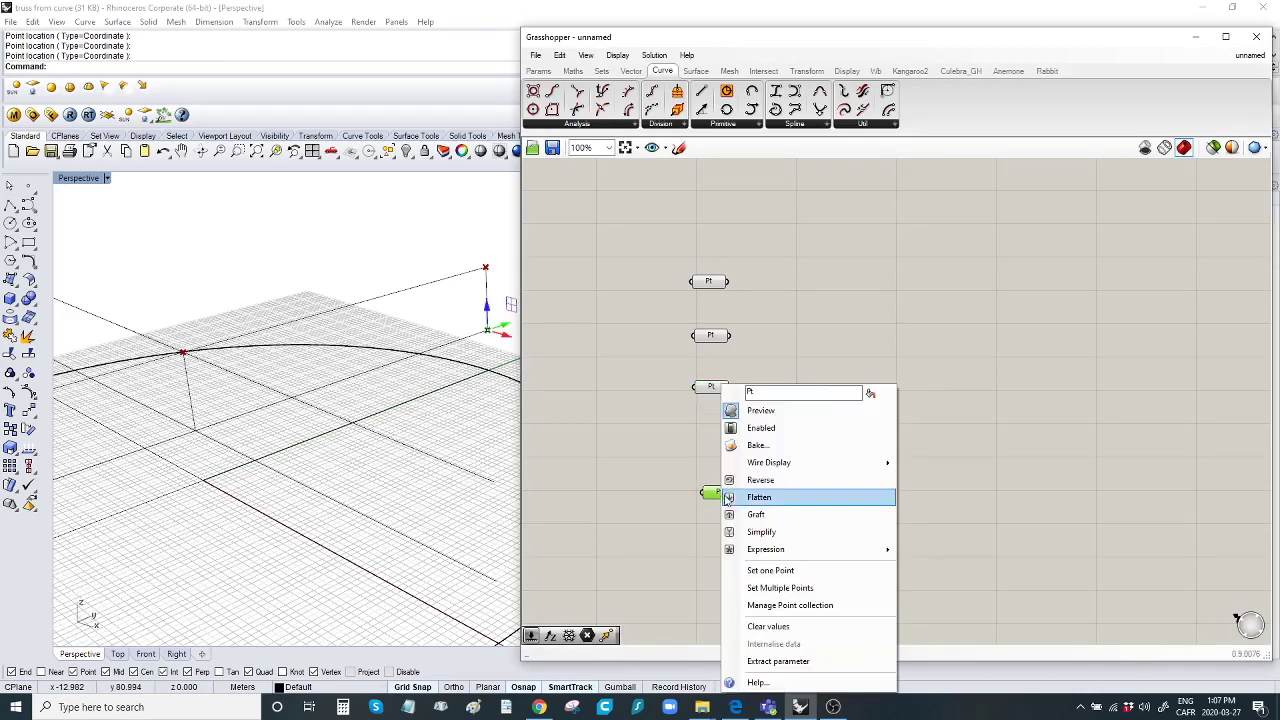
pyautogui.click(770, 572)
pyautogui.click(197, 427)
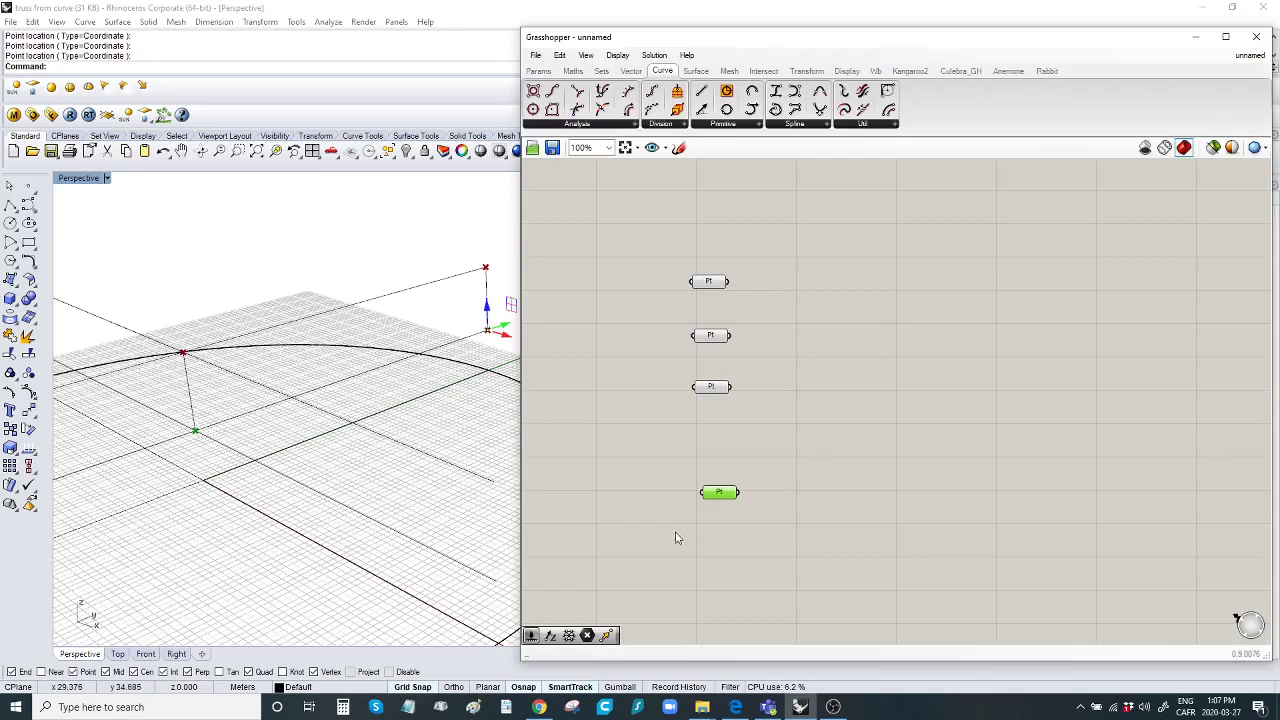
pyautogui.moveTo(722, 496); pyautogui.dragTo(594, 443)
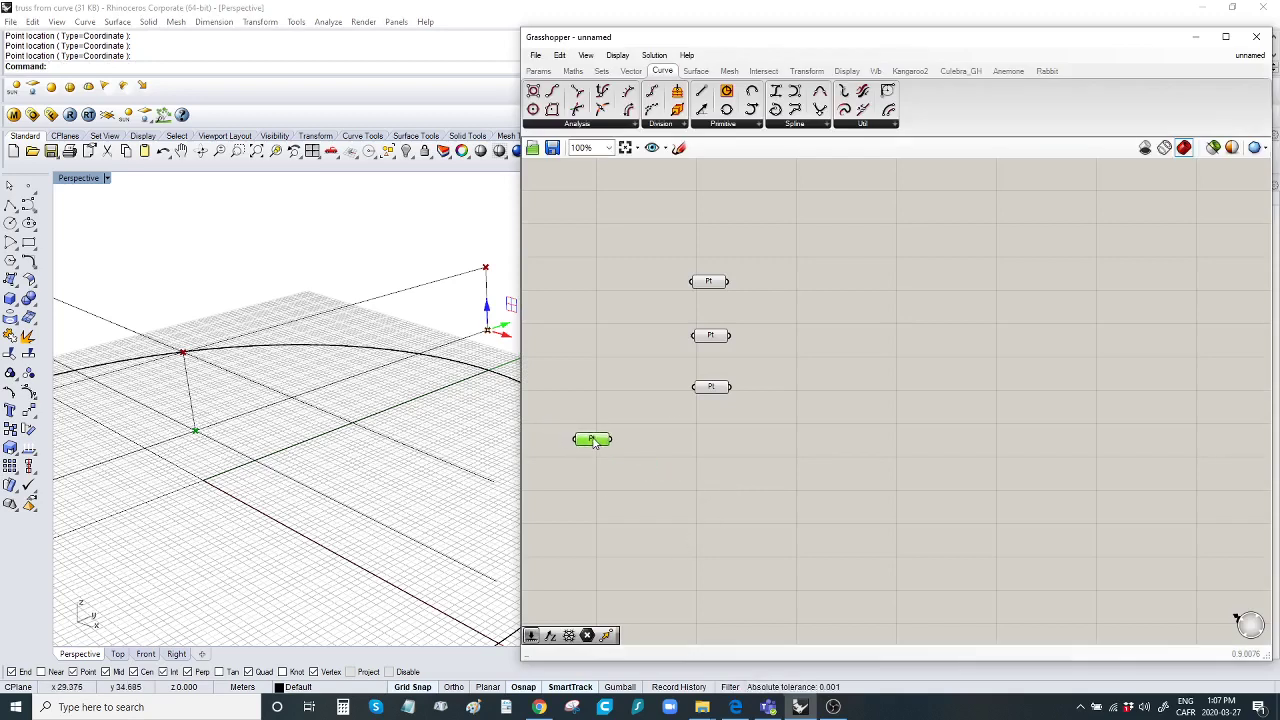
# Add a Nurbs Curve component and connect the three column points, in order, to its vertices input.
pyautogui.doubleClick(820, 355)
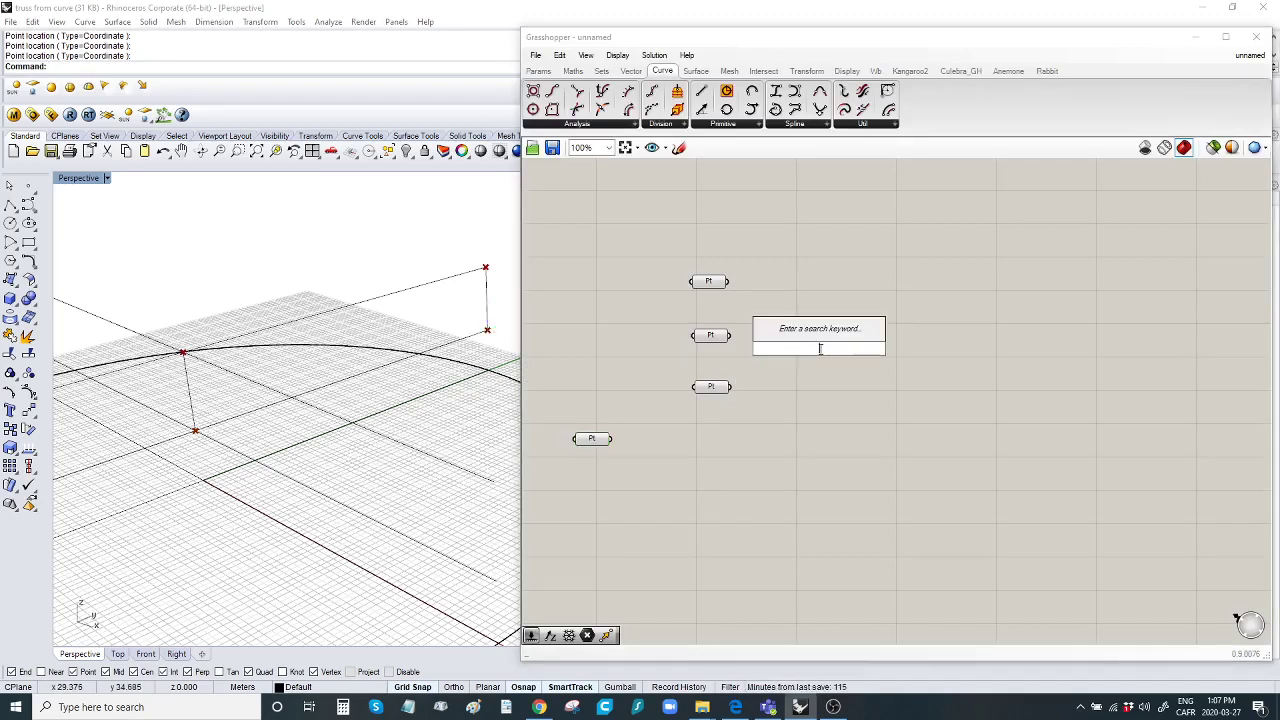
pyautogui.write('nur')
pyautogui.press('Return')
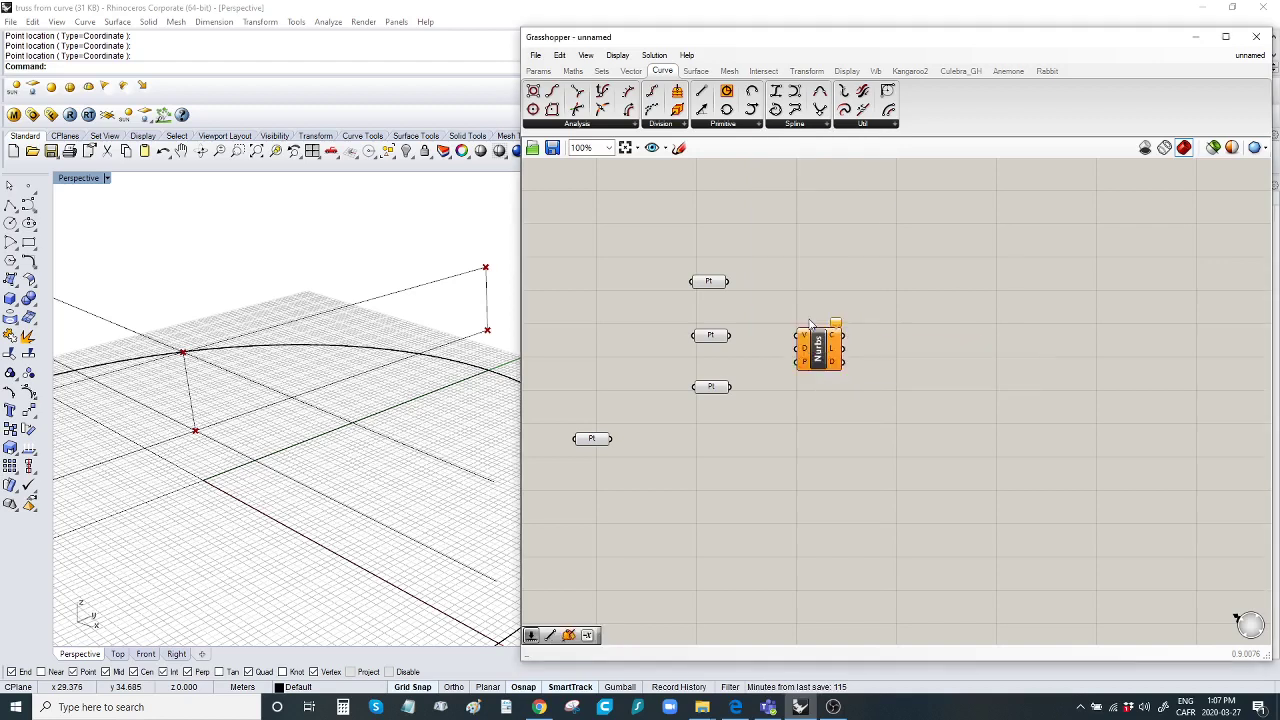
pyautogui.moveTo(729, 282); pyautogui.dragTo(822, 328)
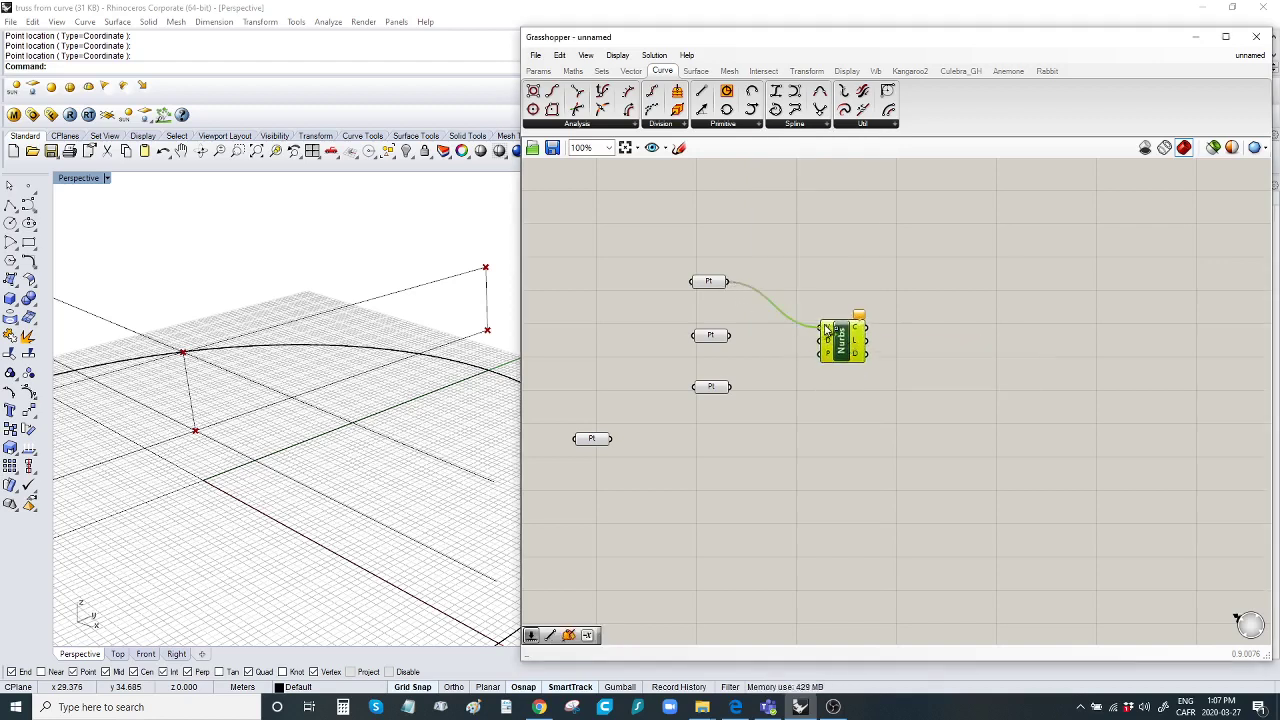
pyautogui.keyDown('shift'); pyautogui.moveTo(733, 341); pyautogui.dragTo(822, 328); pyautogui.keyUp('shift')
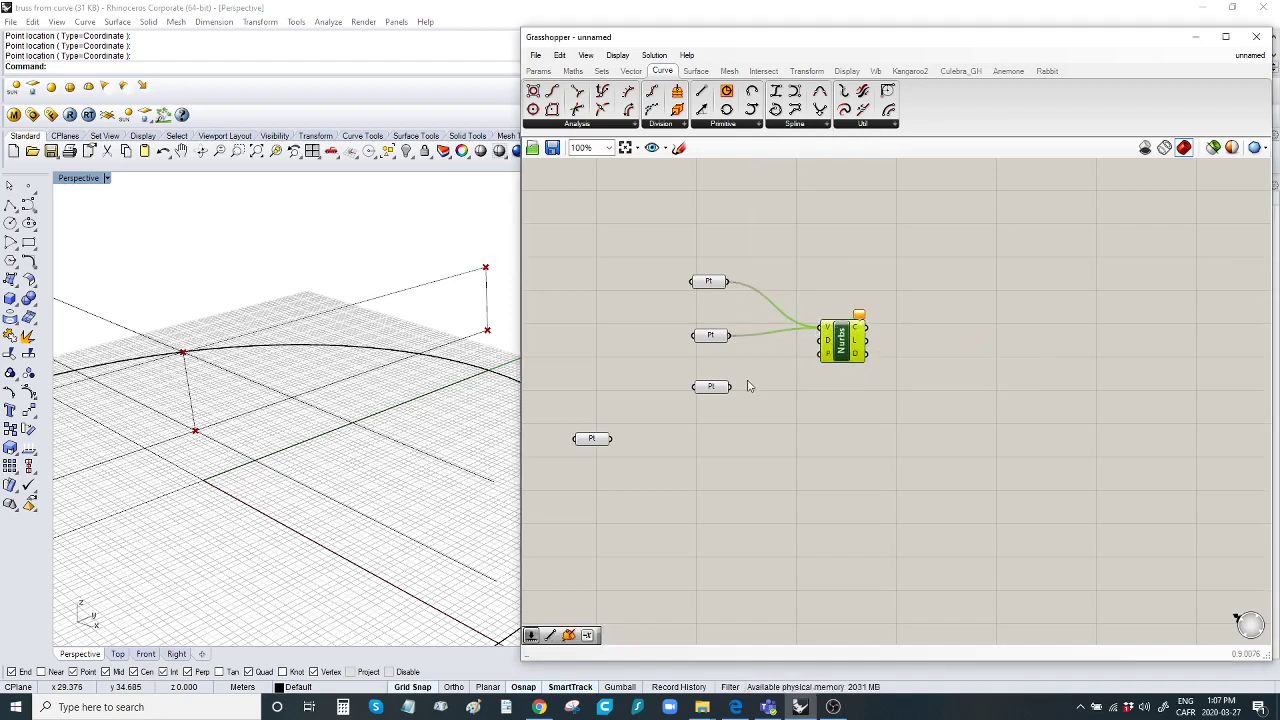
pyautogui.keyDown('shift'); pyautogui.moveTo(731, 388); pyautogui.dragTo(911, 357); pyautogui.keyUp('shift')
# Add a number slider with value 2 and connect it to the Nurbs curve's degree input.
pyautogui.doubleClick(850, 404)
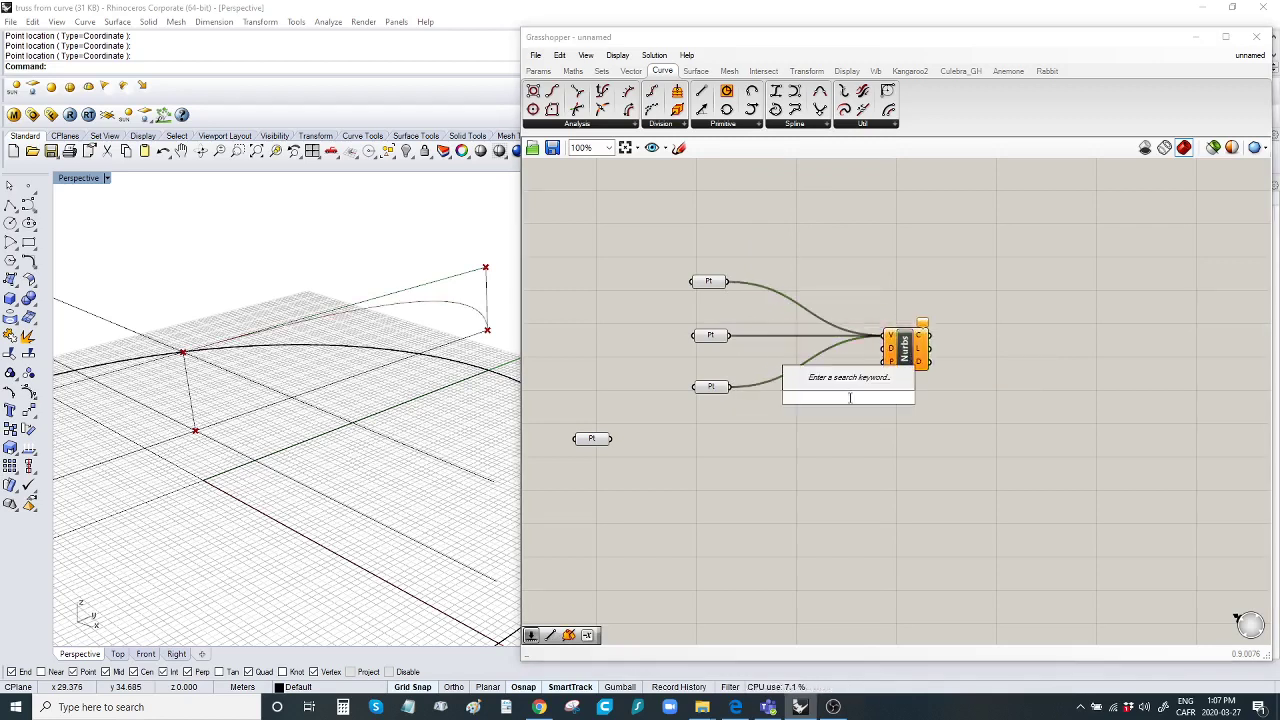
pyautogui.write('2')
pyautogui.press('Return')
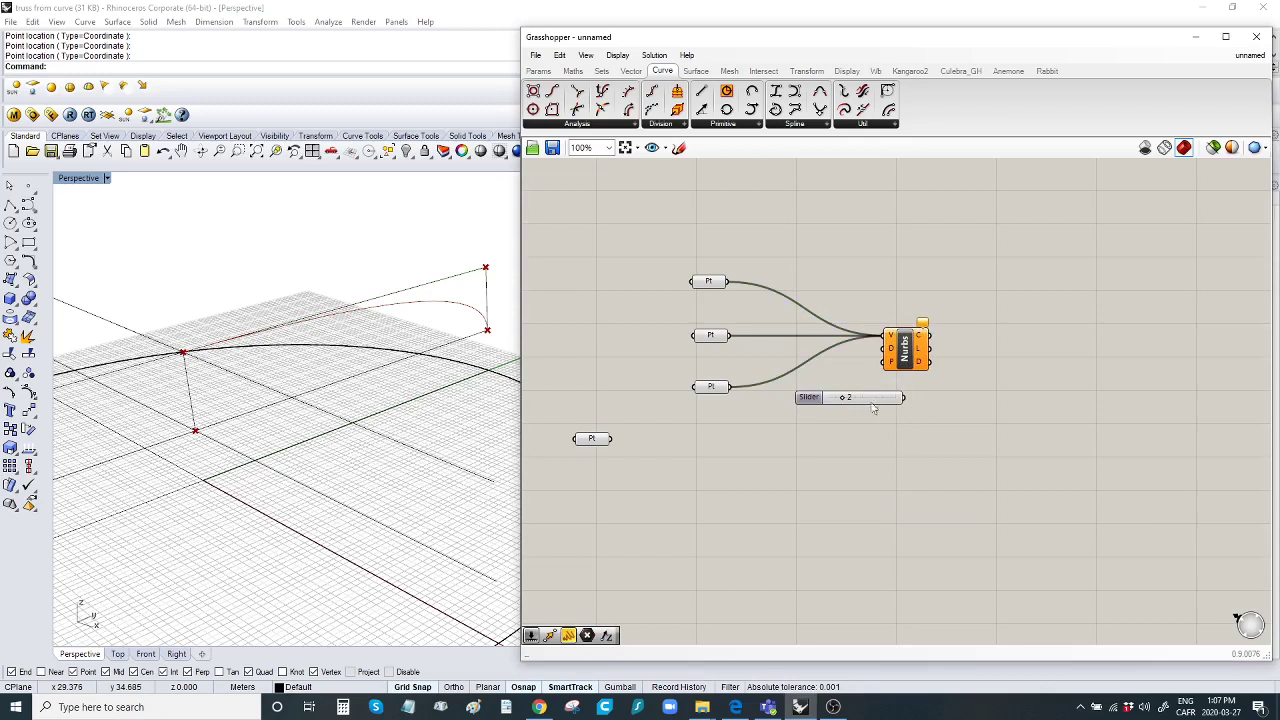
pyautogui.moveTo(873, 407); pyautogui.dragTo(948, 355)
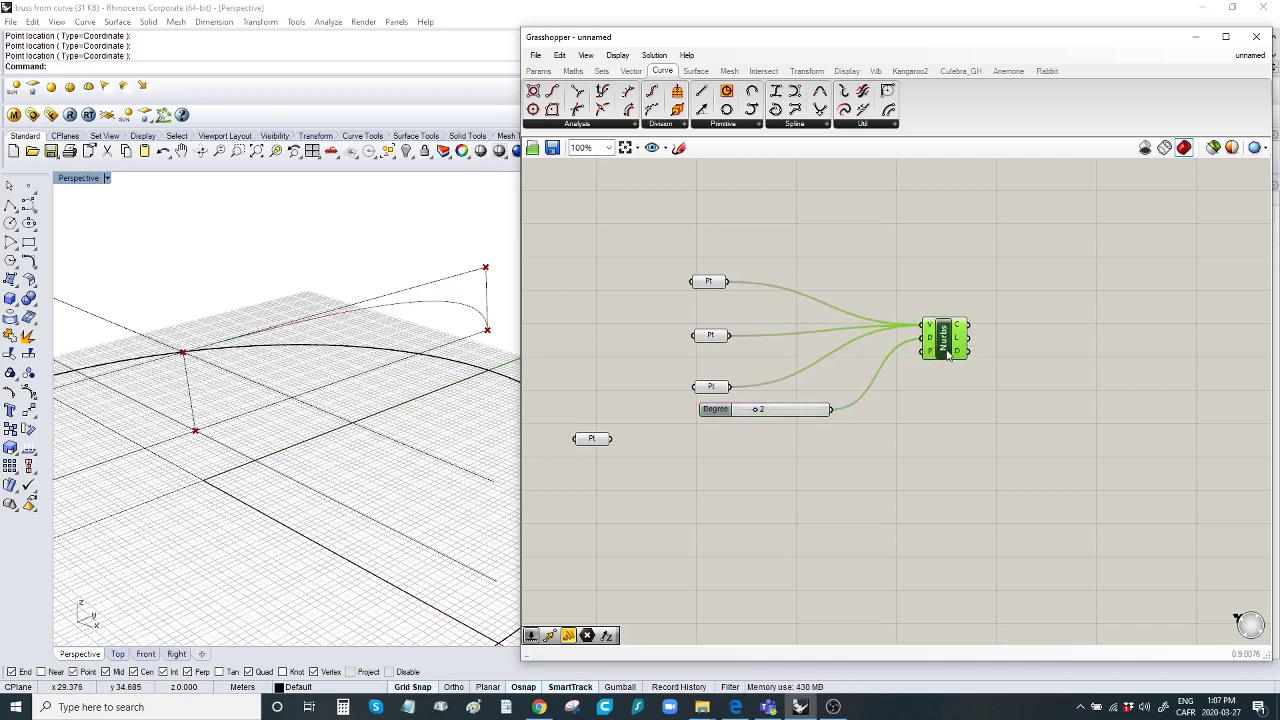
# Add a Revolution component and connect the Nurbs curve to its profile input.
pyautogui.doubleClick(956, 477)
pyautogui.write('revo')
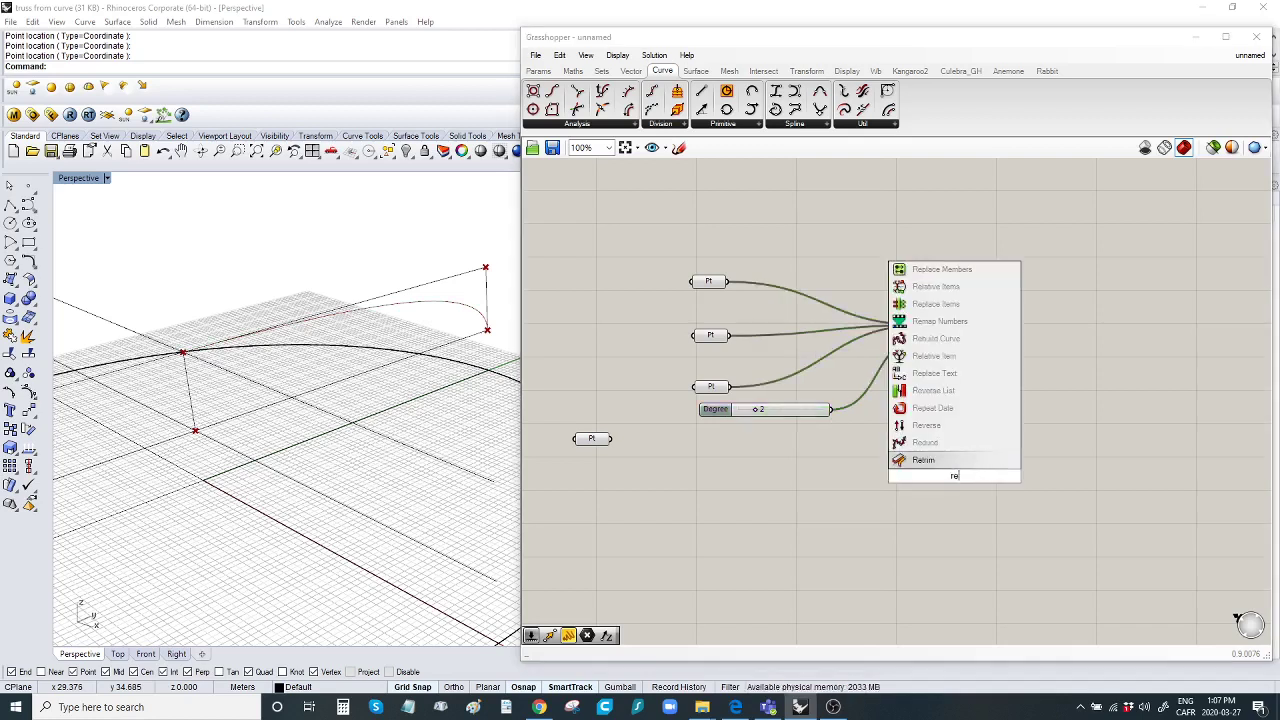
pyautogui.click(922, 469)
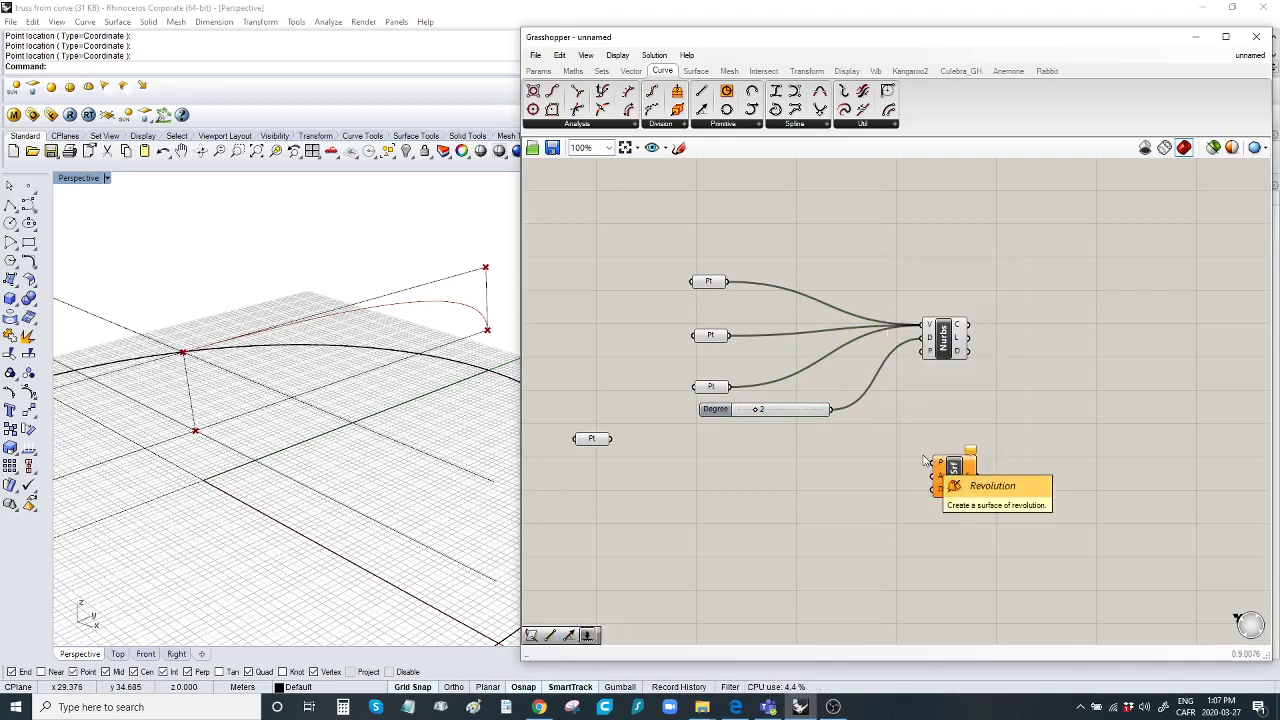
pyautogui.moveTo(935, 460); pyautogui.dragTo(1032, 405)
pyautogui.moveTo(965, 325); pyautogui.dragTo(1035, 445)
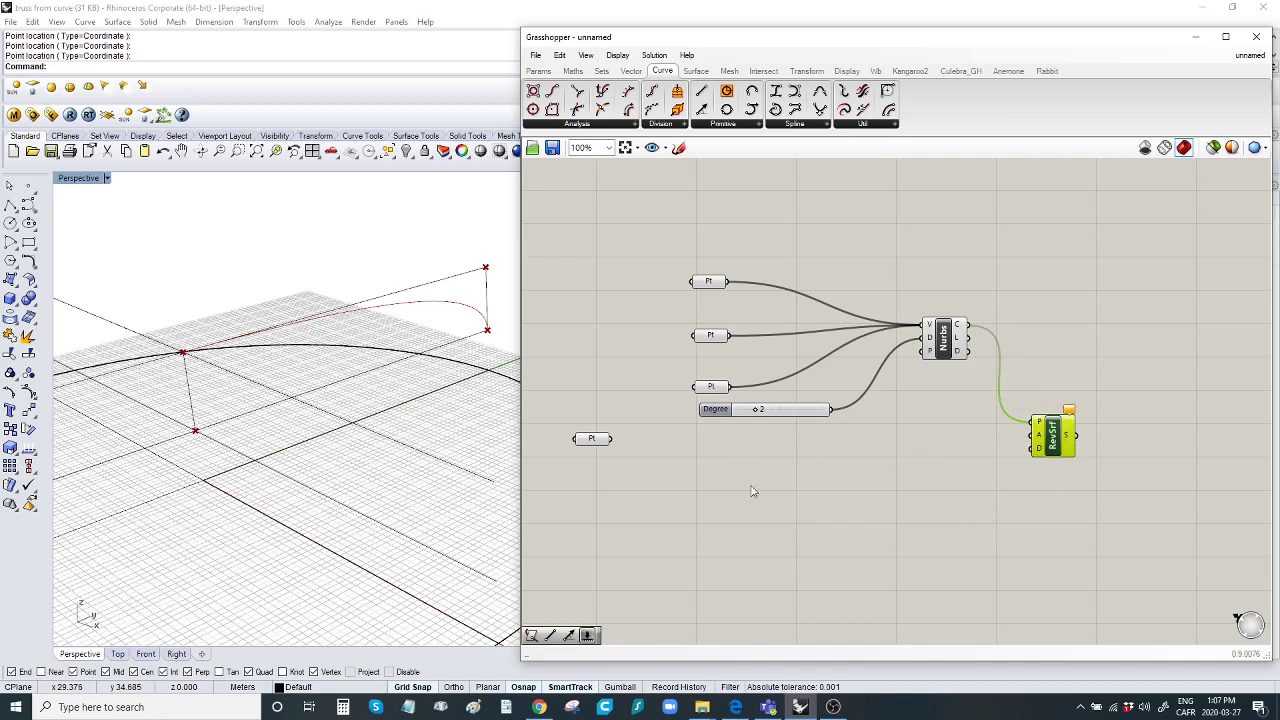
# Add a Line component between the first and fourth points and connect it as the revolution's axis.
pyautogui.doubleClick(818, 500)
pyautogui.write('line')
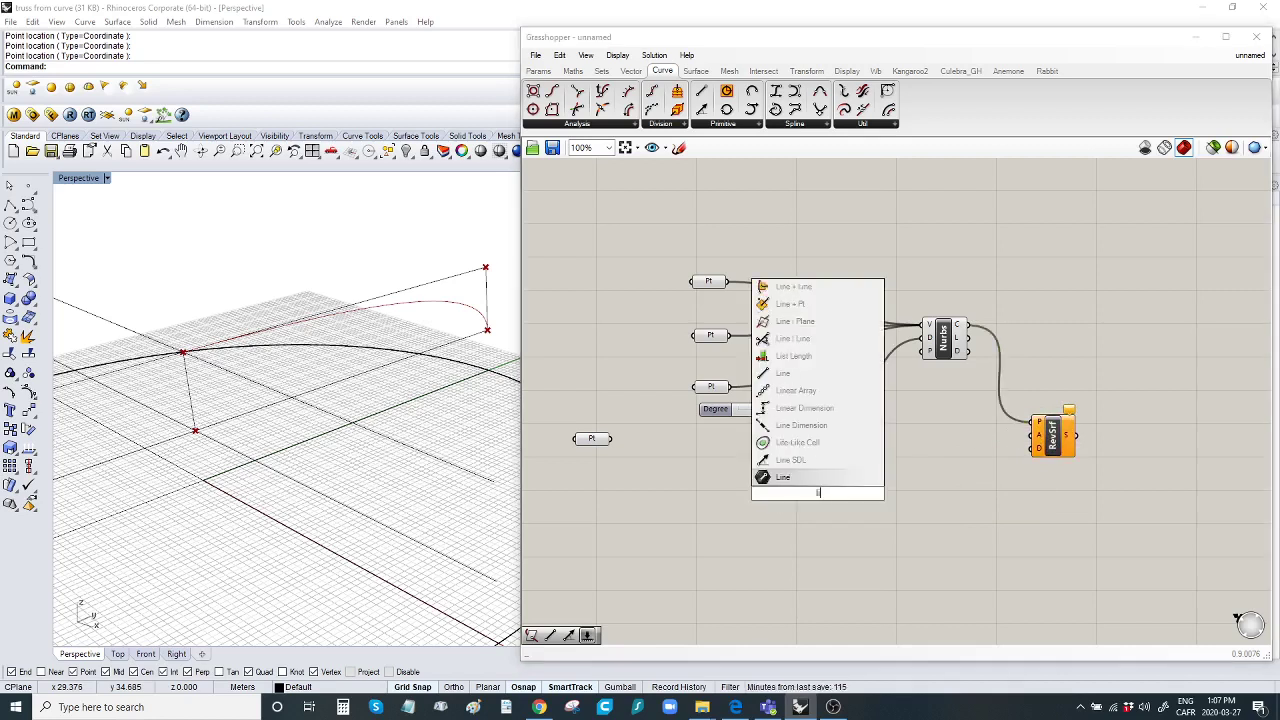
pyautogui.click(800, 477)
pyautogui.moveTo(815, 490); pyautogui.dragTo(881, 475)
pyautogui.moveTo(731, 285); pyautogui.dragTo(872, 468)
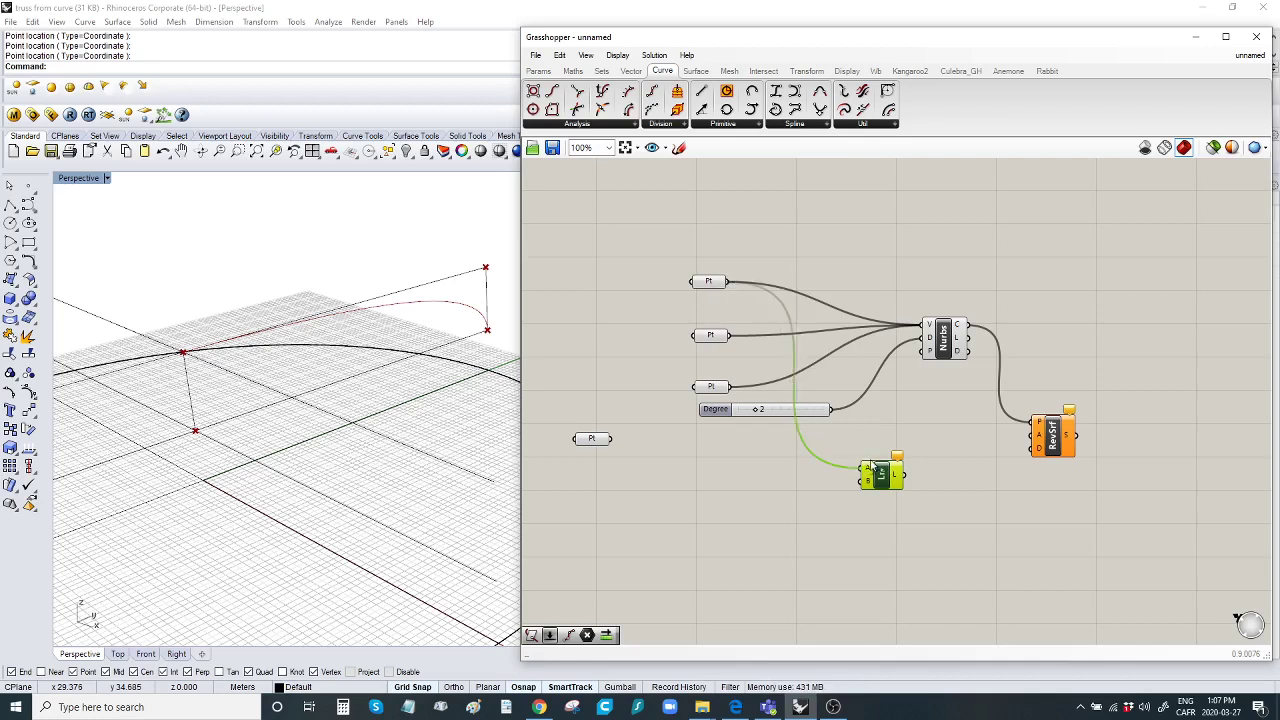
pyautogui.moveTo(612, 438); pyautogui.dragTo(1032, 436)
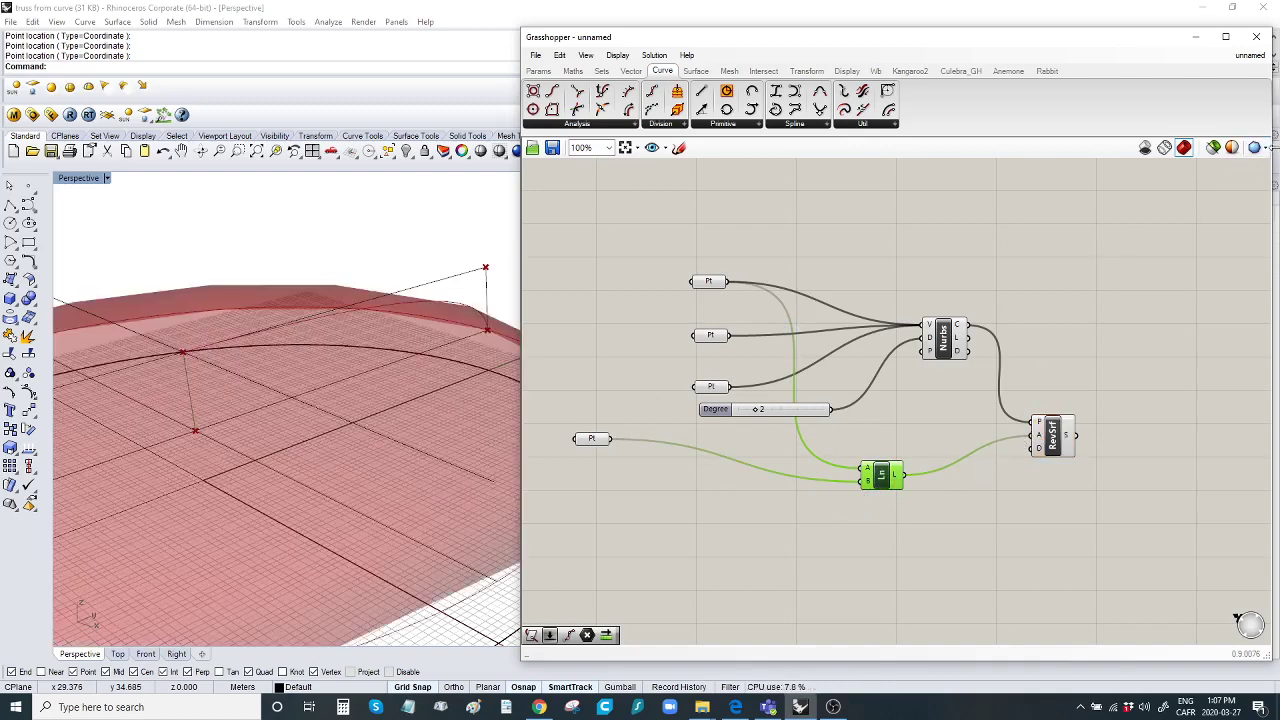
# Set the preview mesh quality to Document Quality and move the Revolution component closer to the Nurbs curve's level.
pyautogui.click(1258, 147)
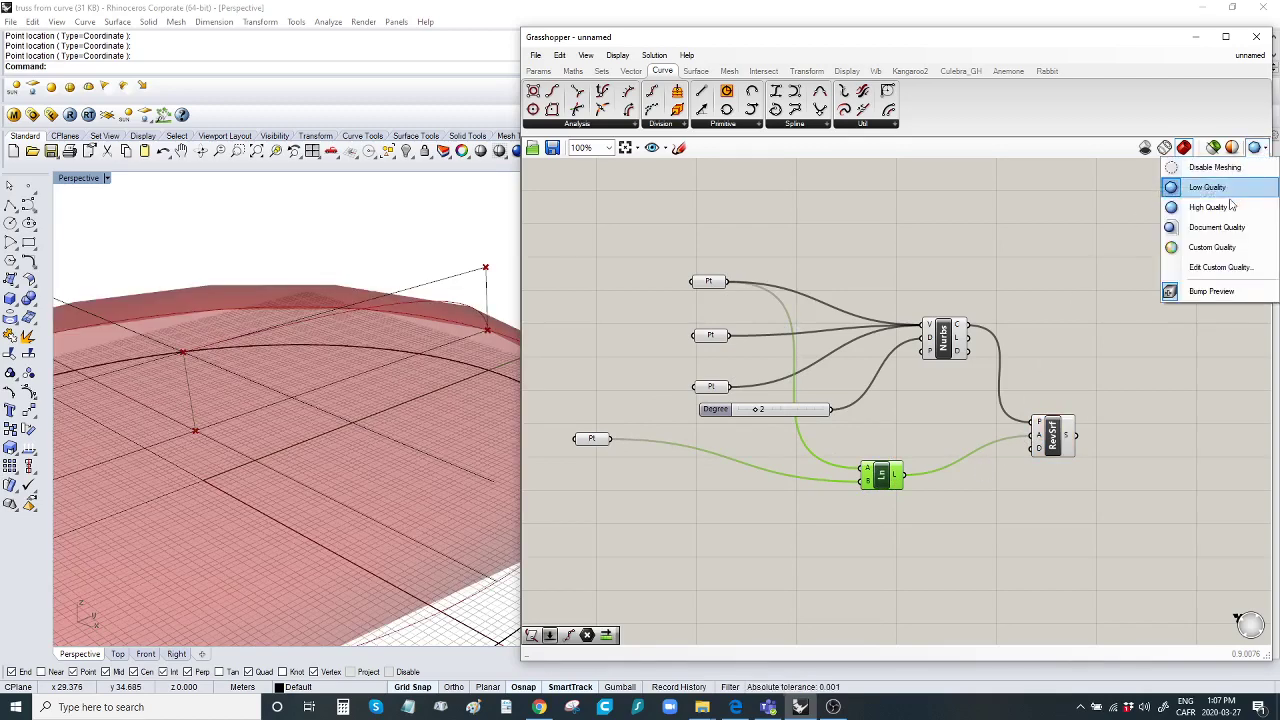
pyautogui.click(1215, 227)
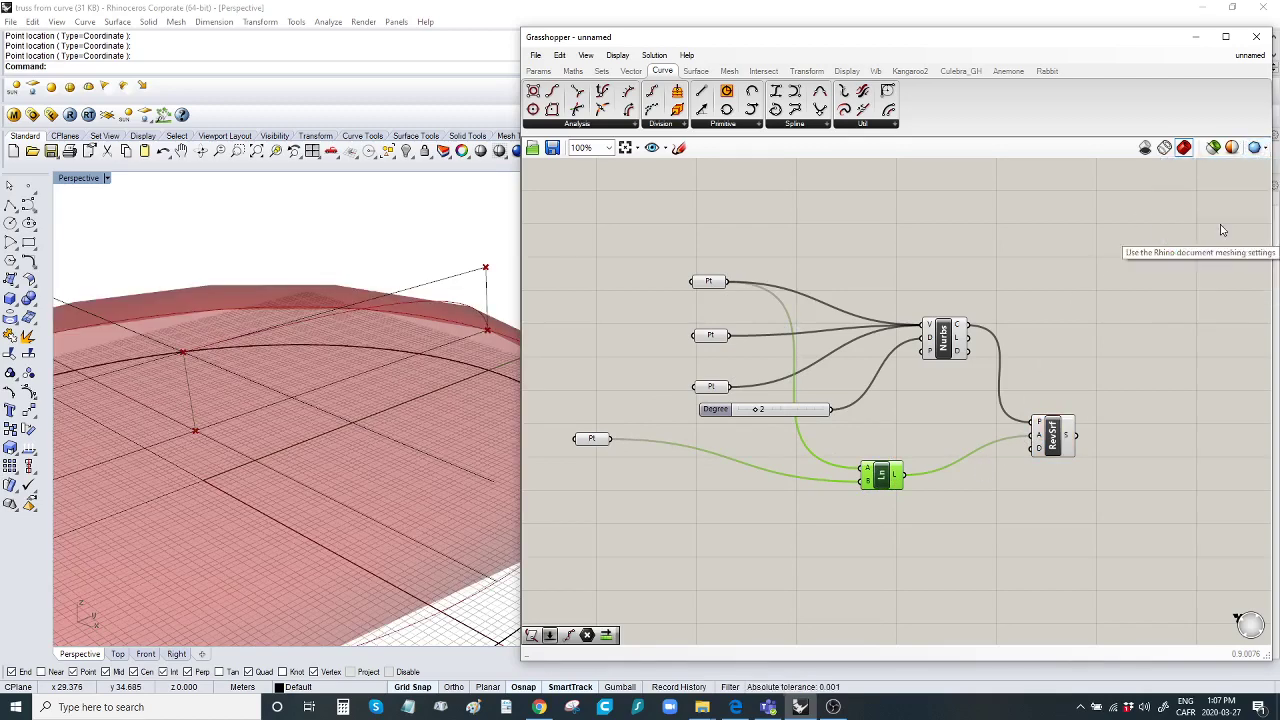
pyautogui.click(1263, 148)
pyautogui.click(1165, 305)
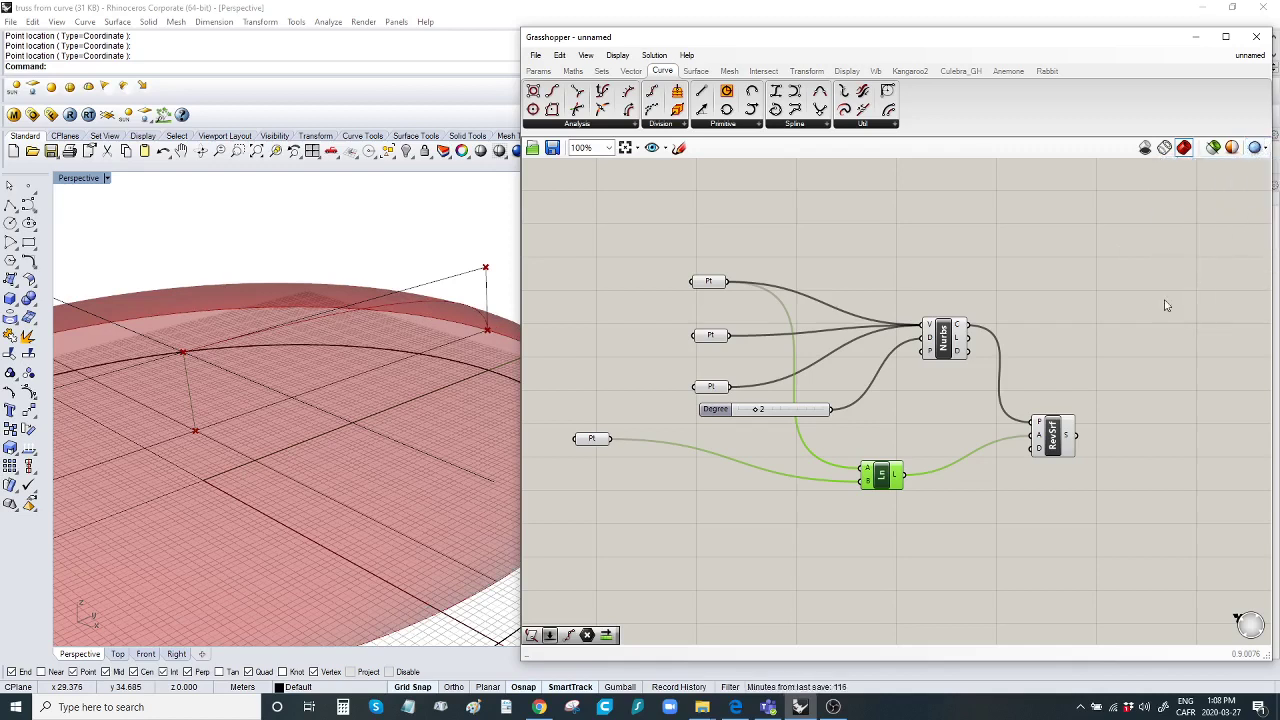
pyautogui.moveTo(1070, 427); pyautogui.dragTo(1108, 395)
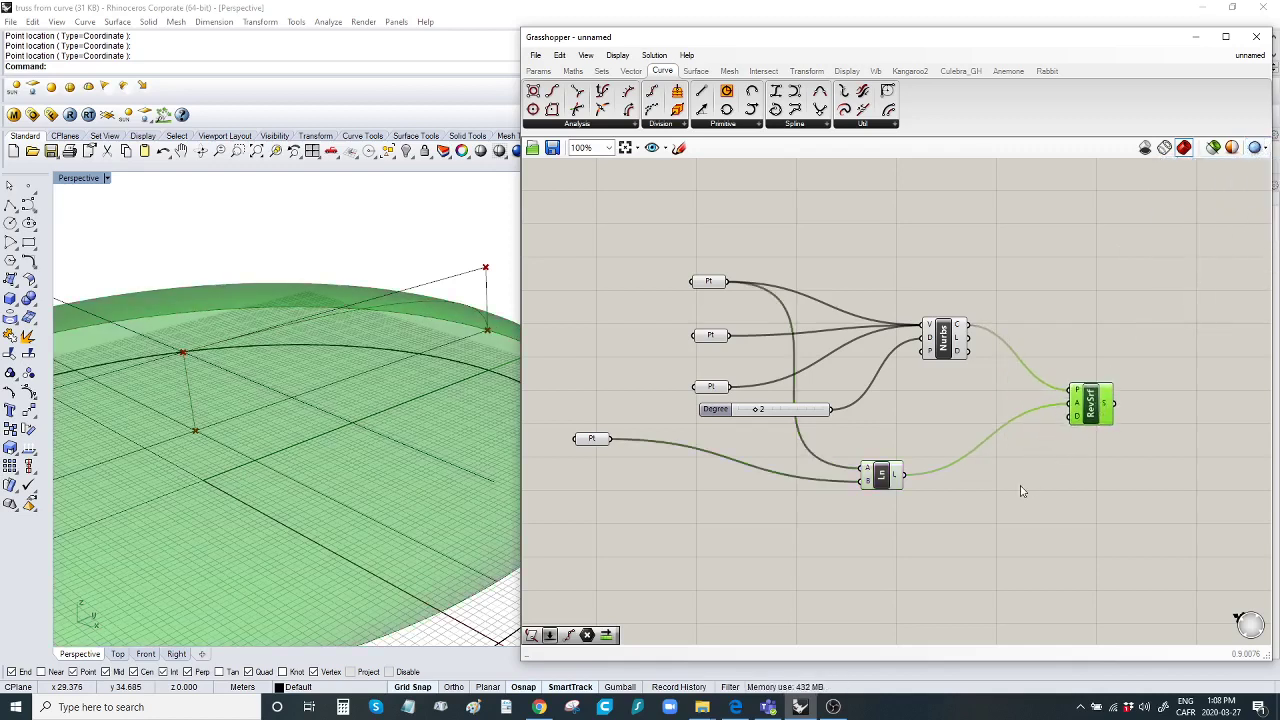
# Add a Curve parameter to the canvas below the point parameters.
pyautogui.moveTo(1019, 494); pyautogui.dragTo(934, 414, button='right')
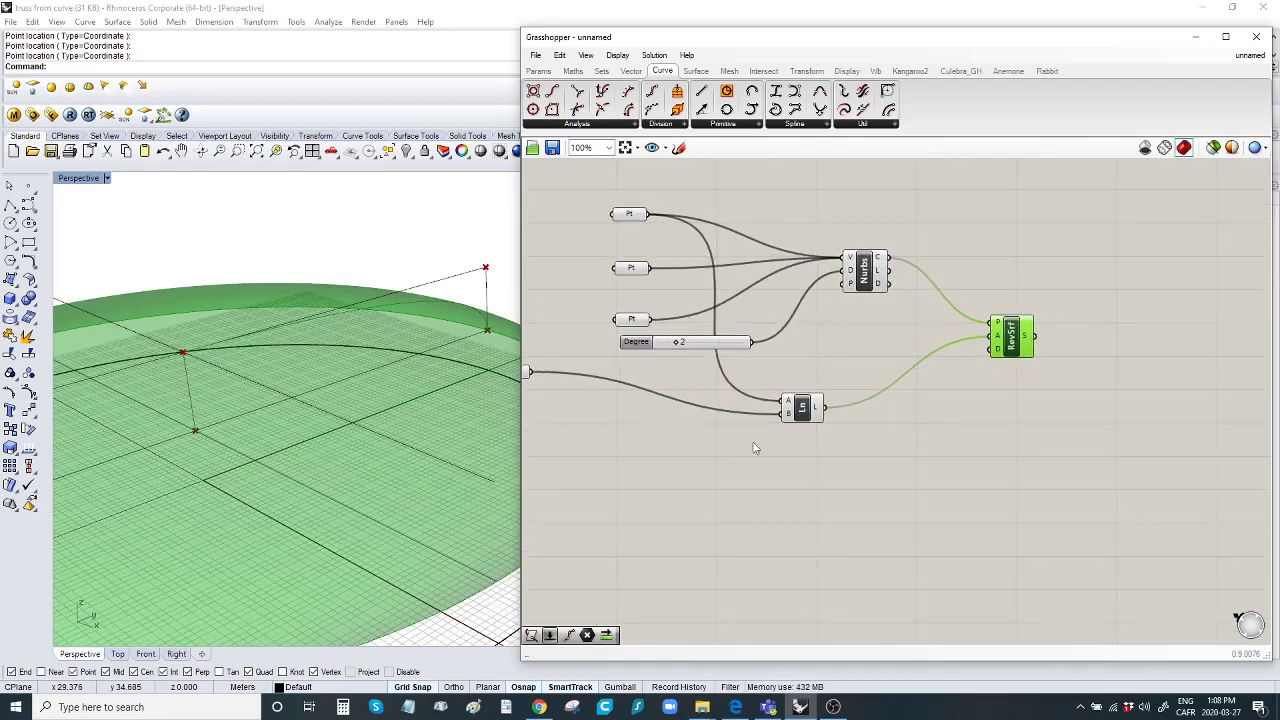
pyautogui.scroll(-5, 345, 449)
pyautogui.moveTo(345, 449)
pyautogui.mouseDown(button='right')
pyautogui.moveTo(253, 511)
pyautogui.moveTo(224, 515)
pyautogui.moveTo(167, 442)
pyautogui.mouseUp(button='right')
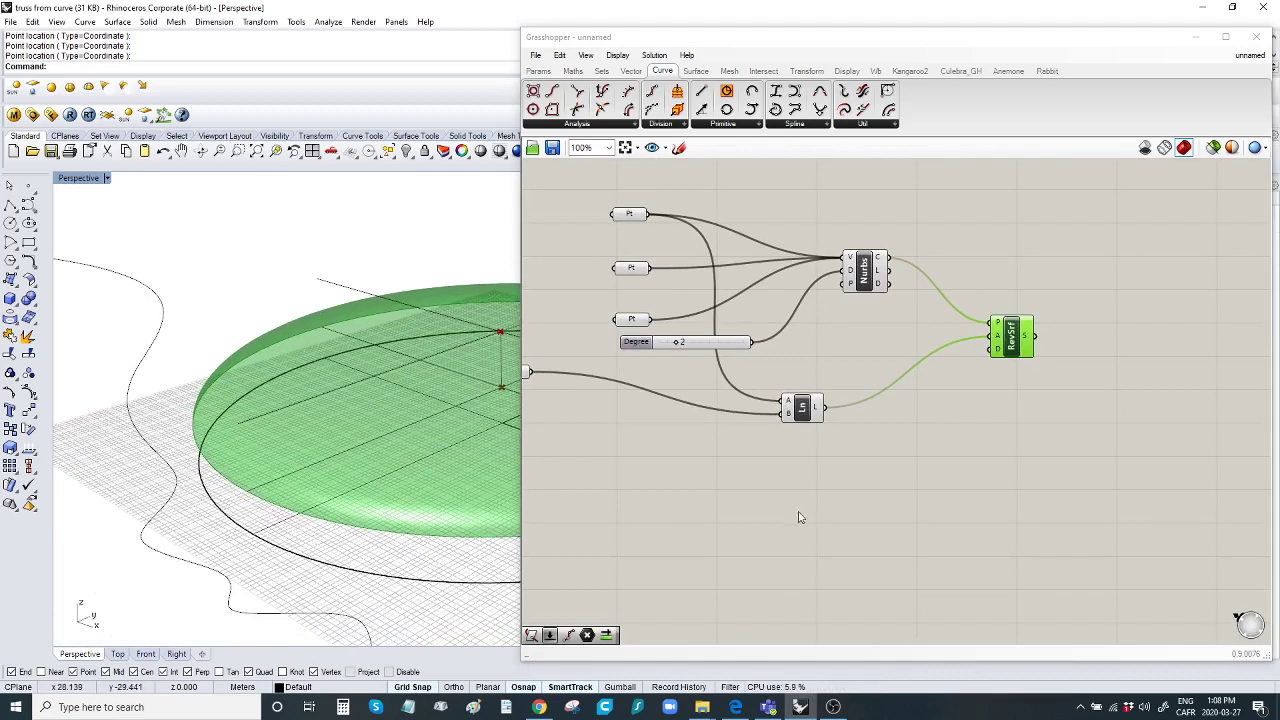
pyautogui.moveTo(799, 517); pyautogui.dragTo(851, 473, button='right')
pyautogui.doubleClick(655, 468)
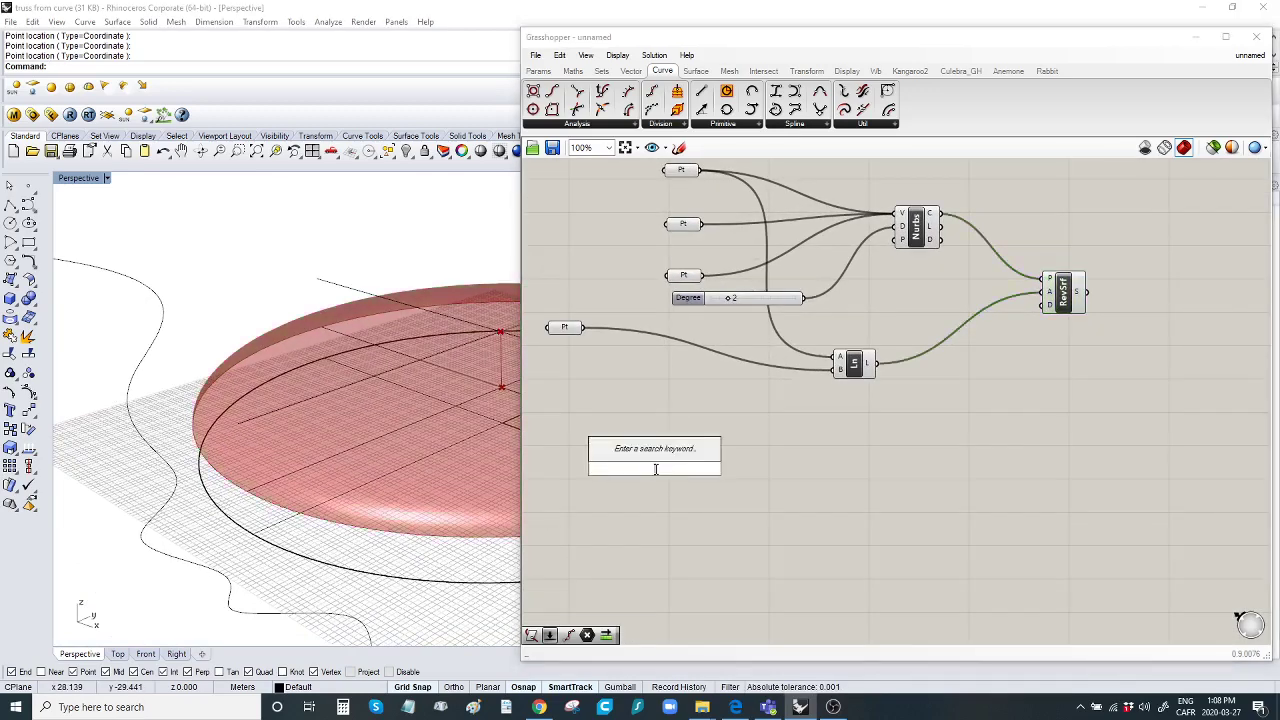
pyautogui.write('curve')
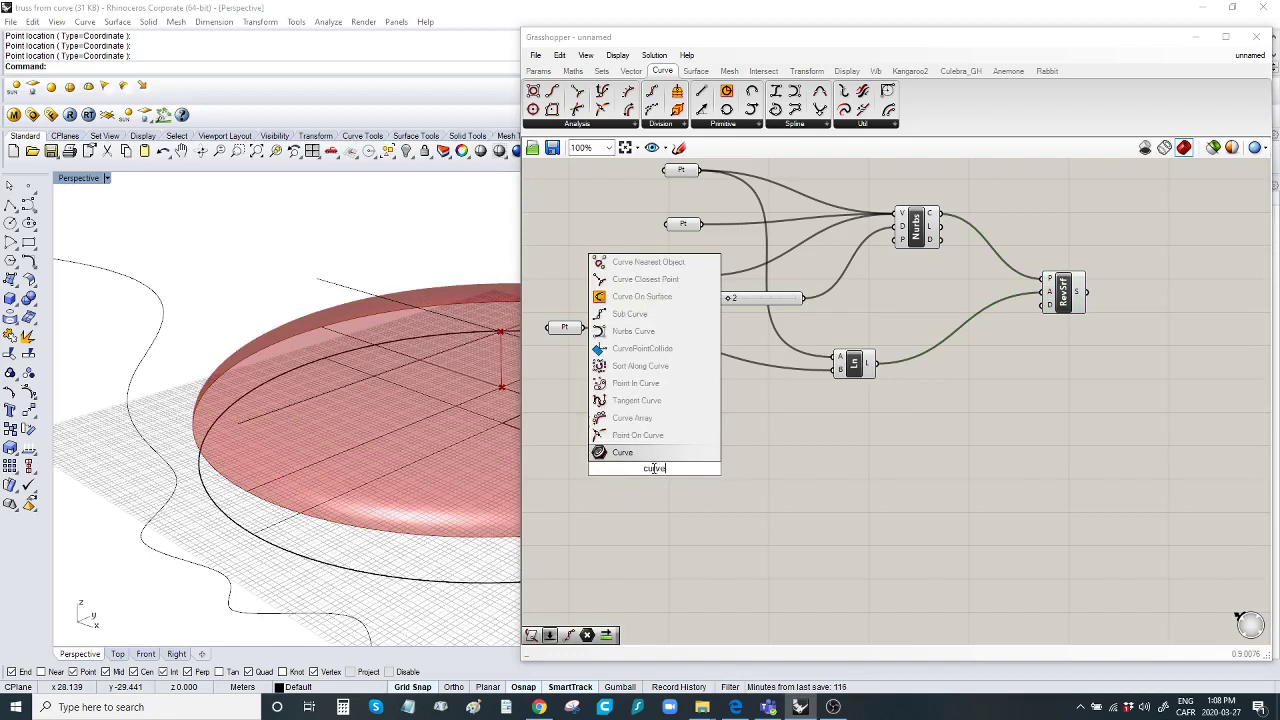
pyautogui.click(640, 455)
pyautogui.moveTo(656, 468); pyautogui.dragTo(660, 453)
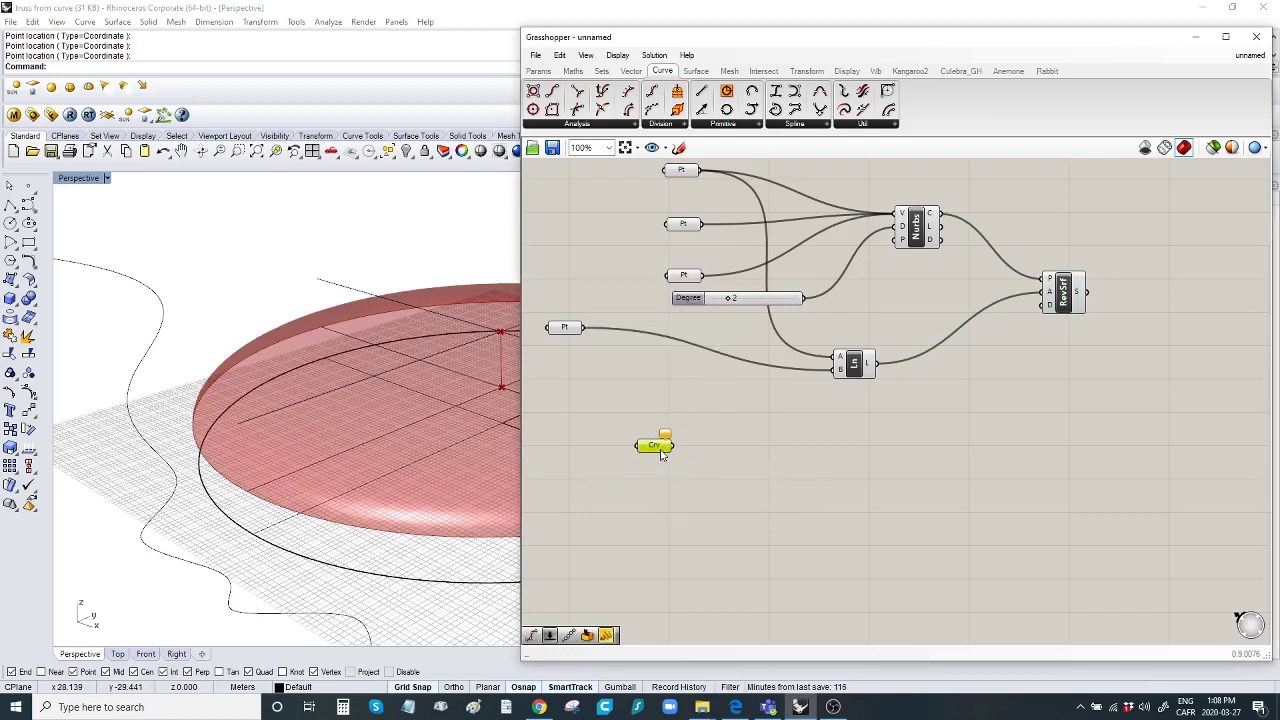
# Add a Surface parameter and place it just above the Curve parameter.
pyautogui.doubleClick(817, 467)
pyautogui.write('sur')
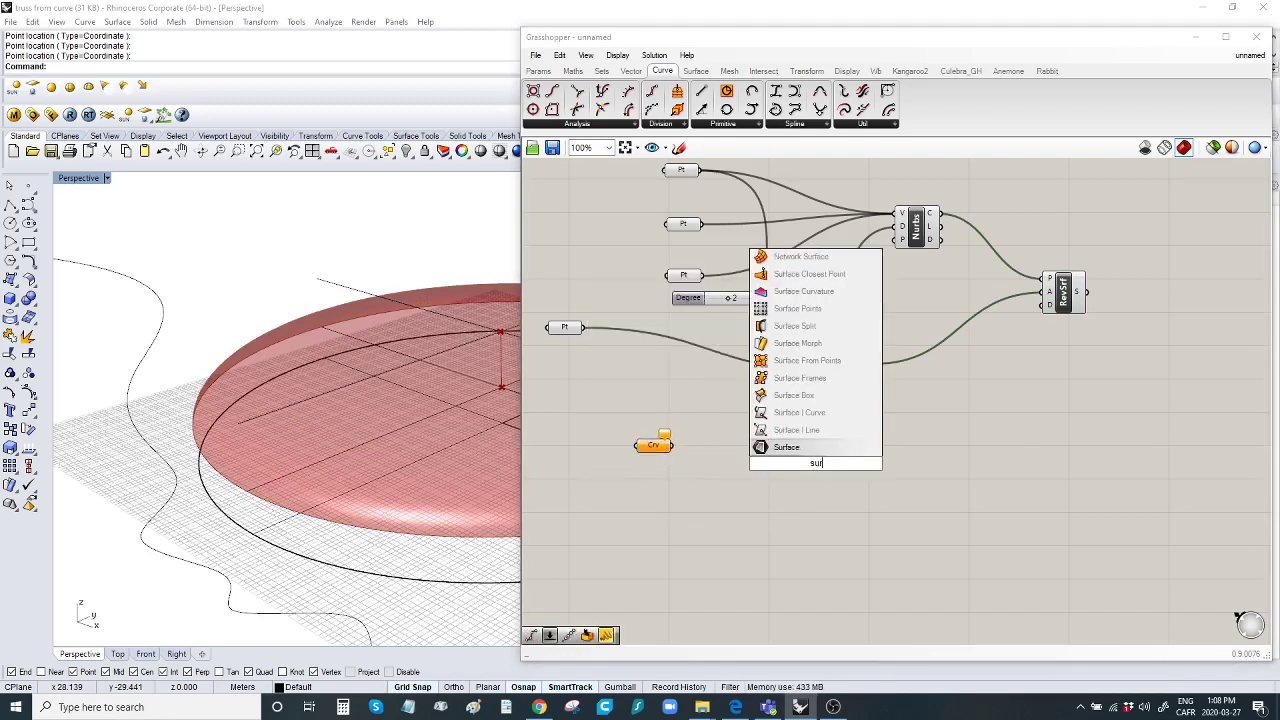
pyautogui.click(786, 449)
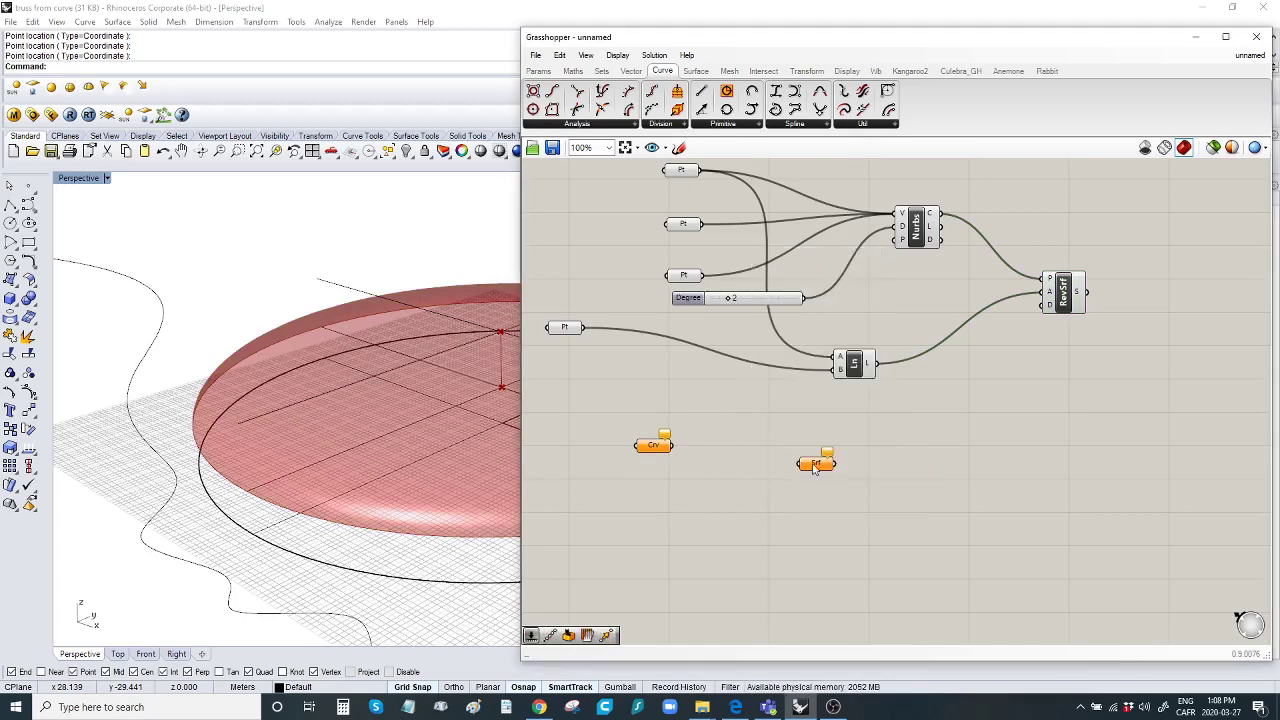
pyautogui.moveTo(818, 466); pyautogui.dragTo(728, 415)
# Reference the wavy curve beside the dome in the Curve parameter.
pyautogui.click(660, 446)
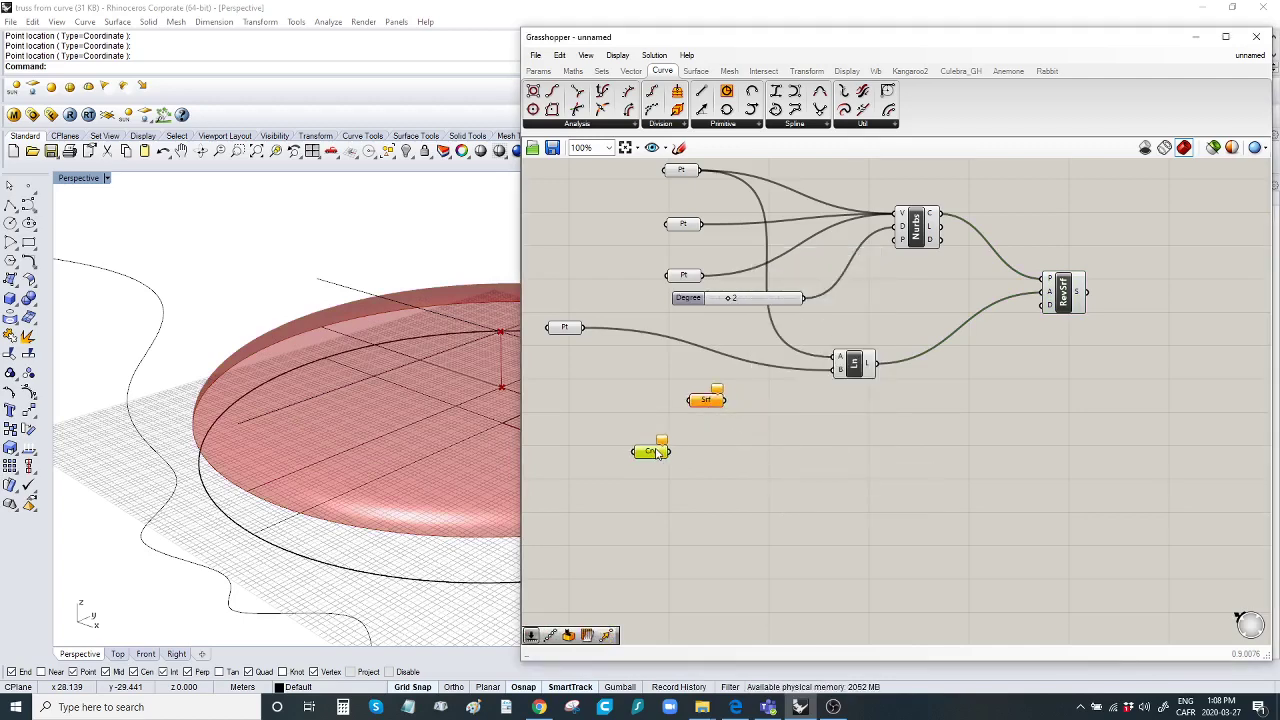
pyautogui.rightClick(656, 447)
pyautogui.click(720, 570)
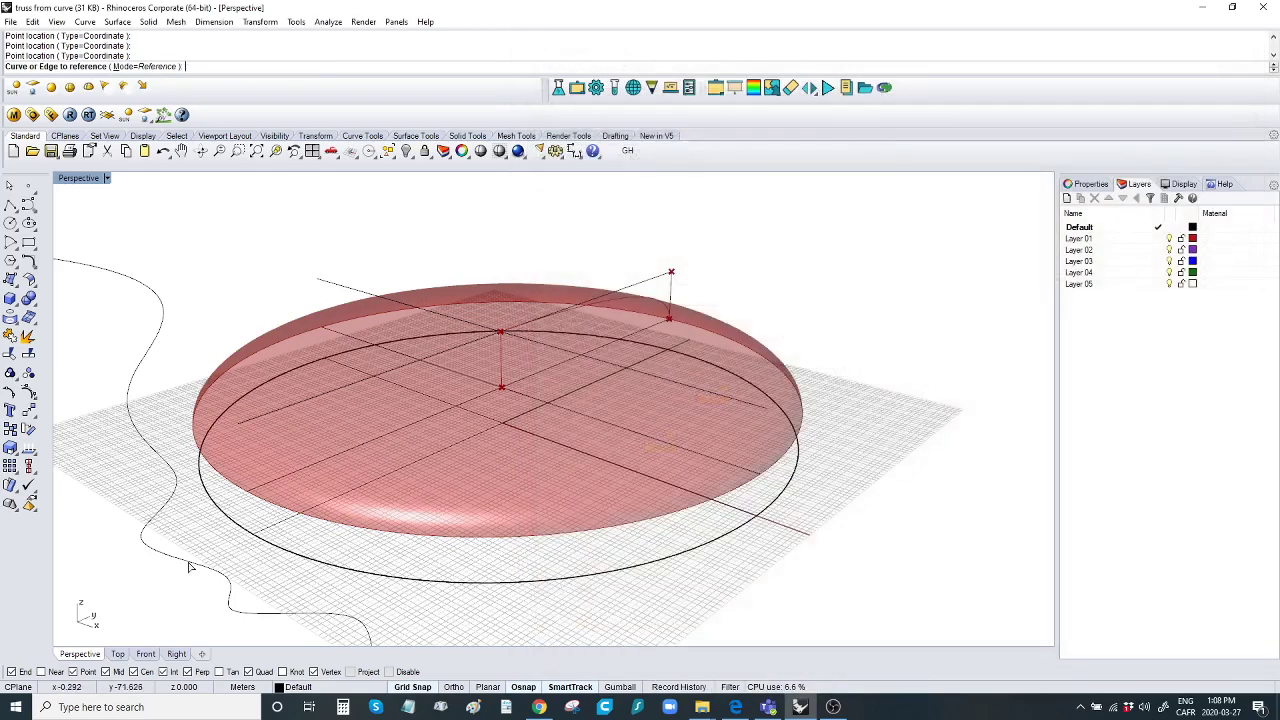
pyautogui.click(192, 562)
# Reference the flat circular surface beneath the dome in the Surface parameter.
pyautogui.click(706, 400)
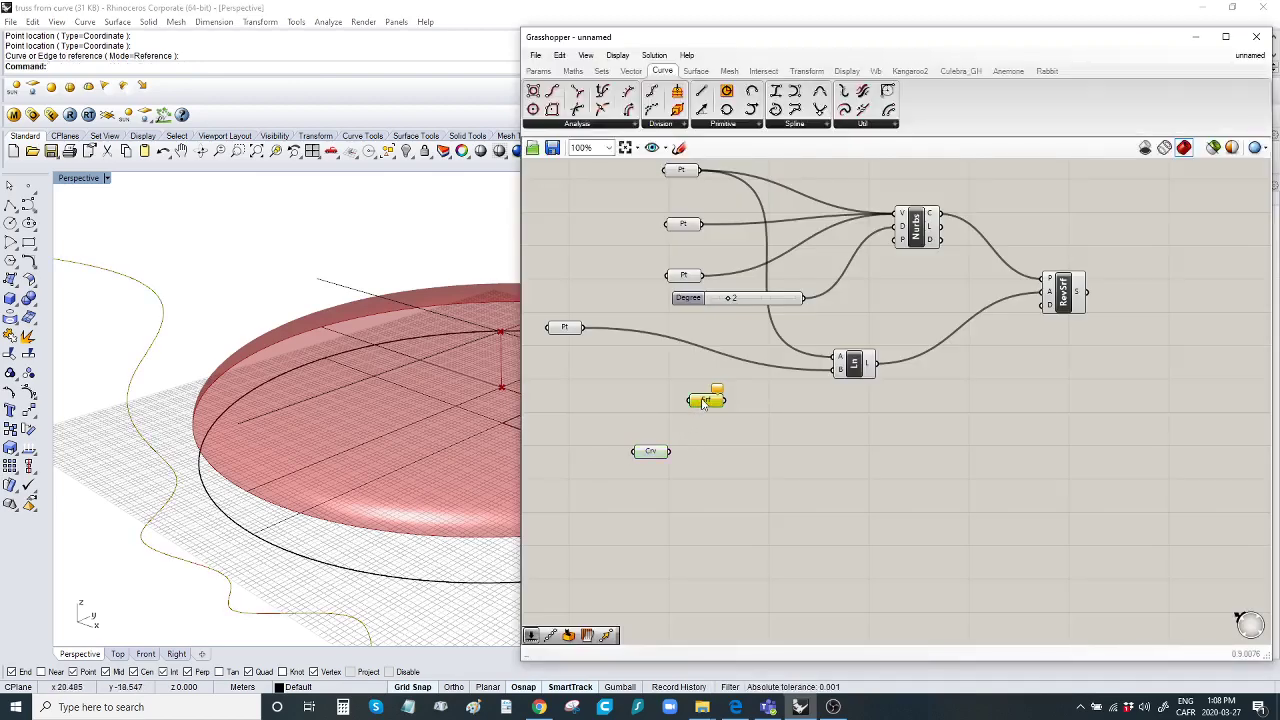
pyautogui.rightClick(706, 400)
pyautogui.click(755, 570)
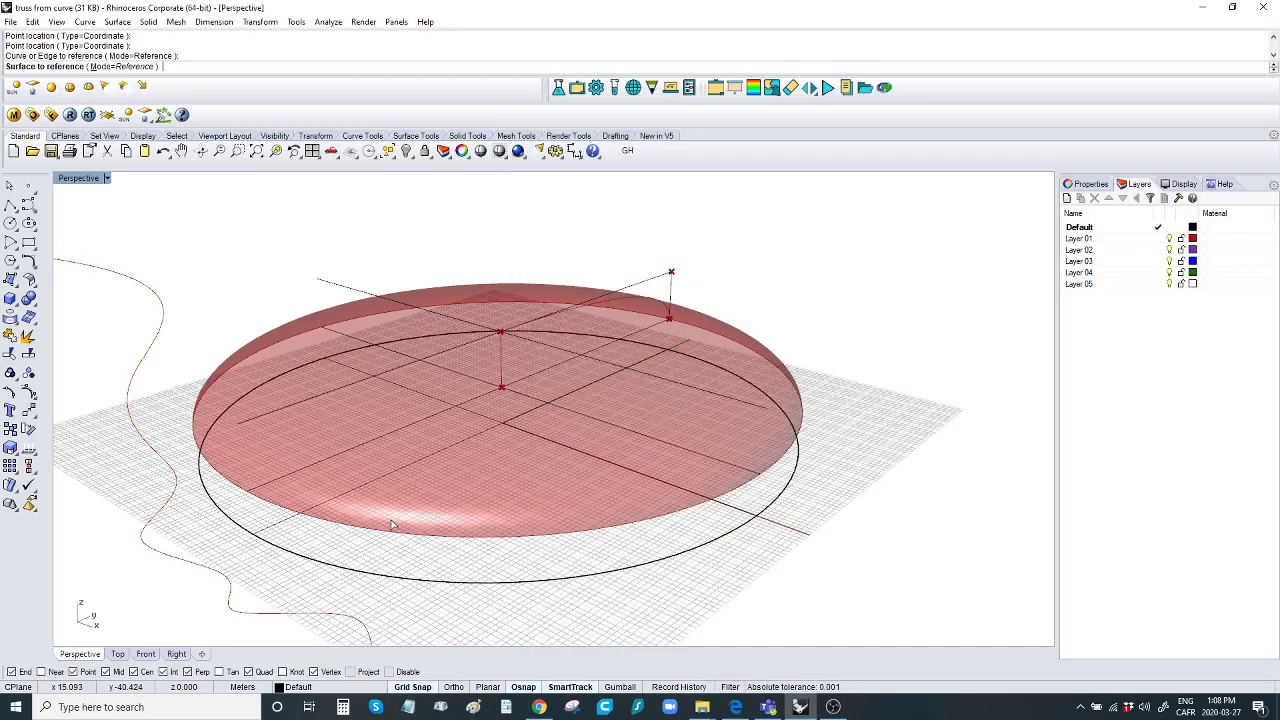
pyautogui.click(263, 538)
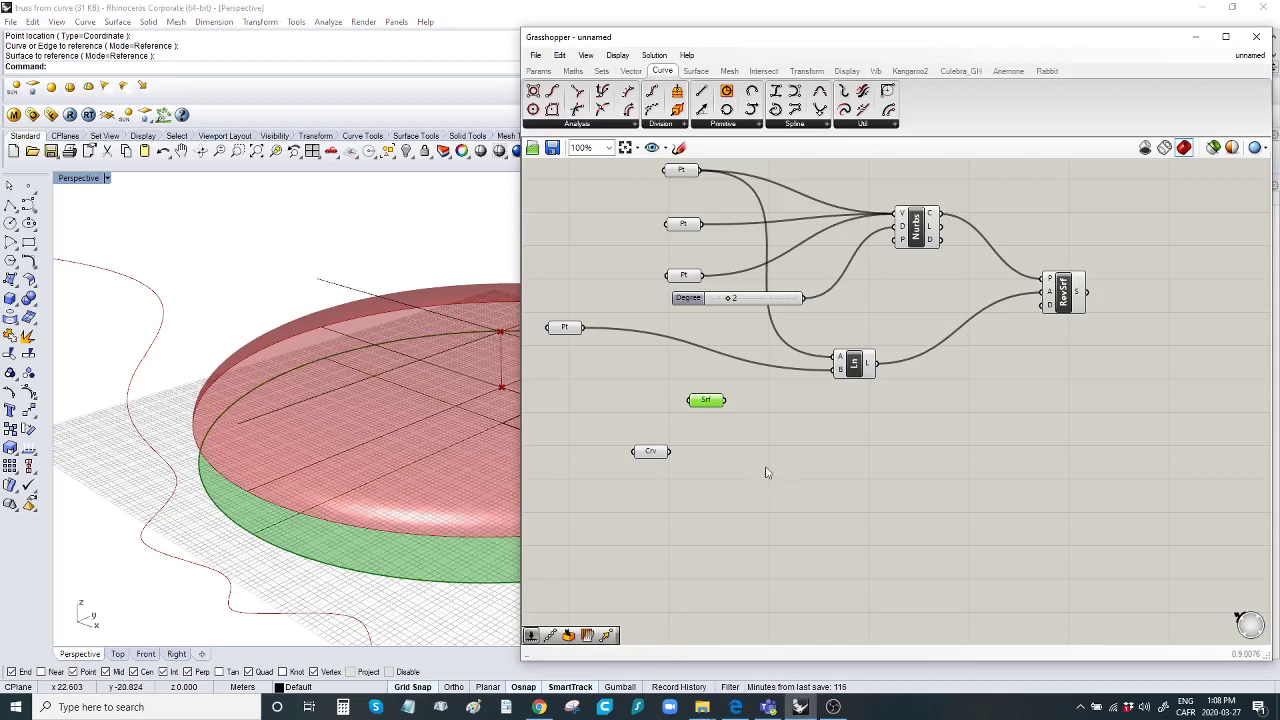
# Add a Linear Array component and connect the Curve parameter to its geometry input.
pyautogui.moveTo(648, 458); pyautogui.dragTo(648, 476)
pyautogui.doubleClick(876, 496)
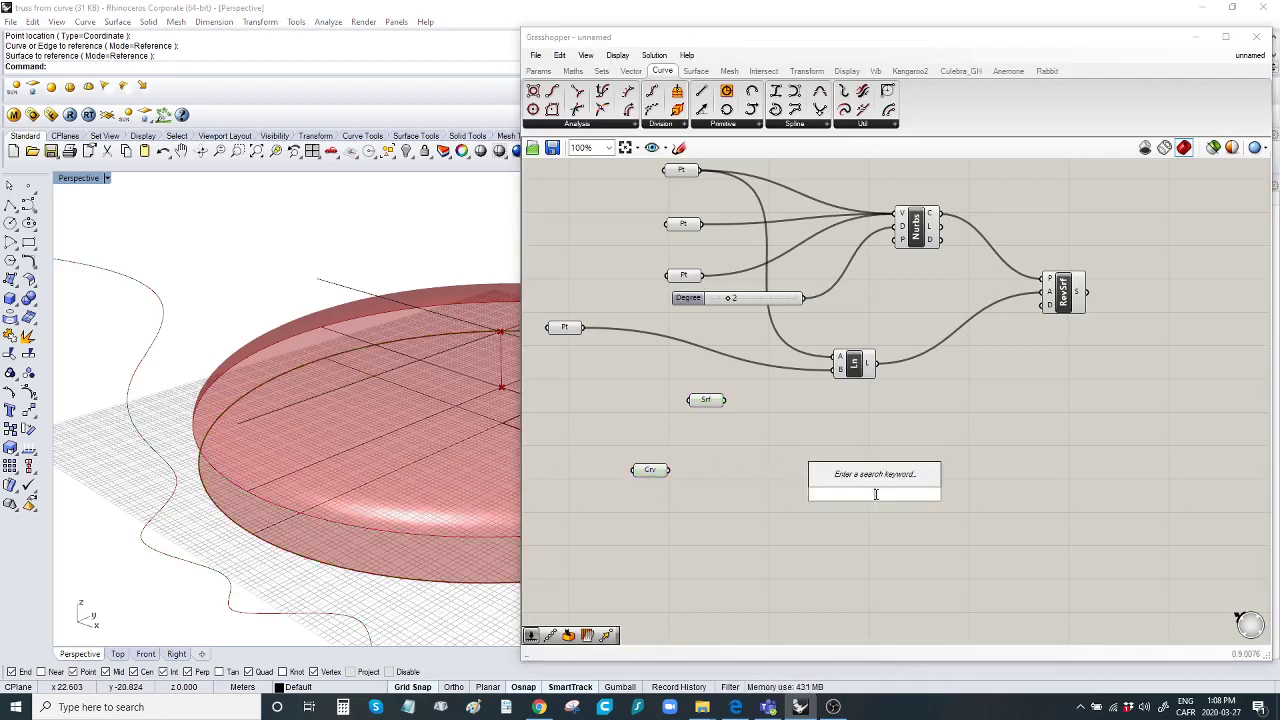
pyautogui.write('arr')
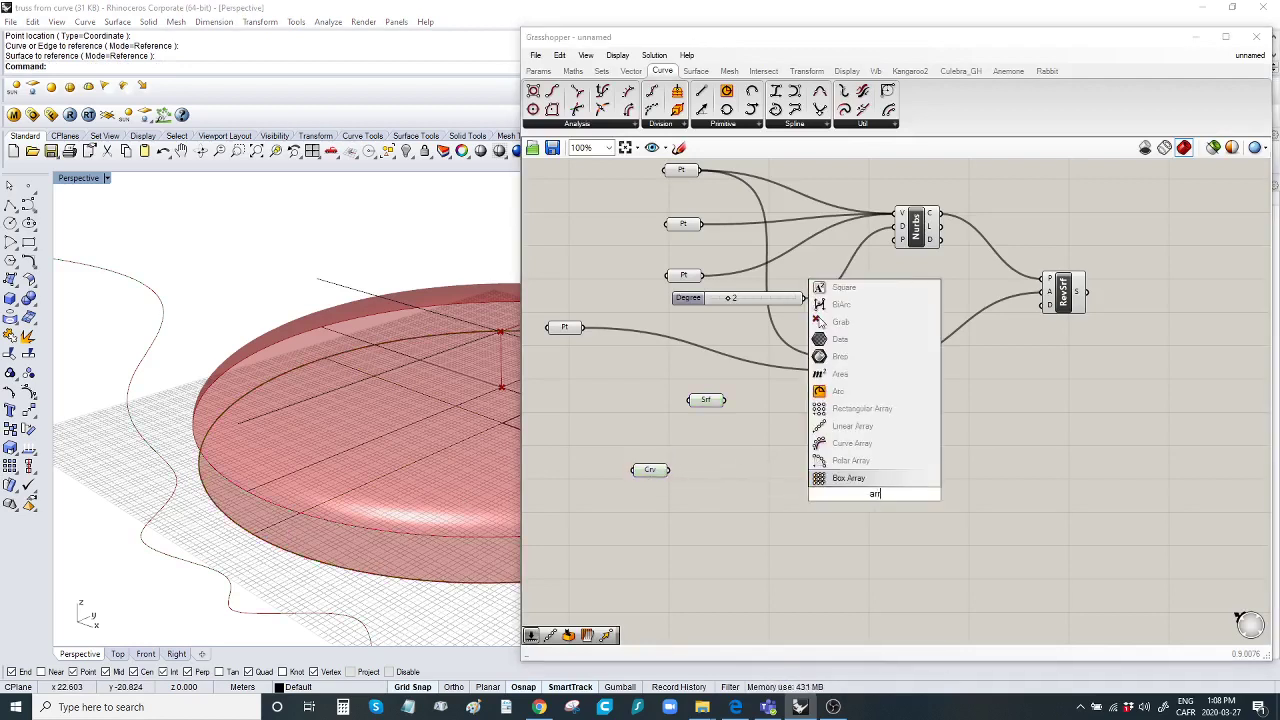
pyautogui.click(850, 427)
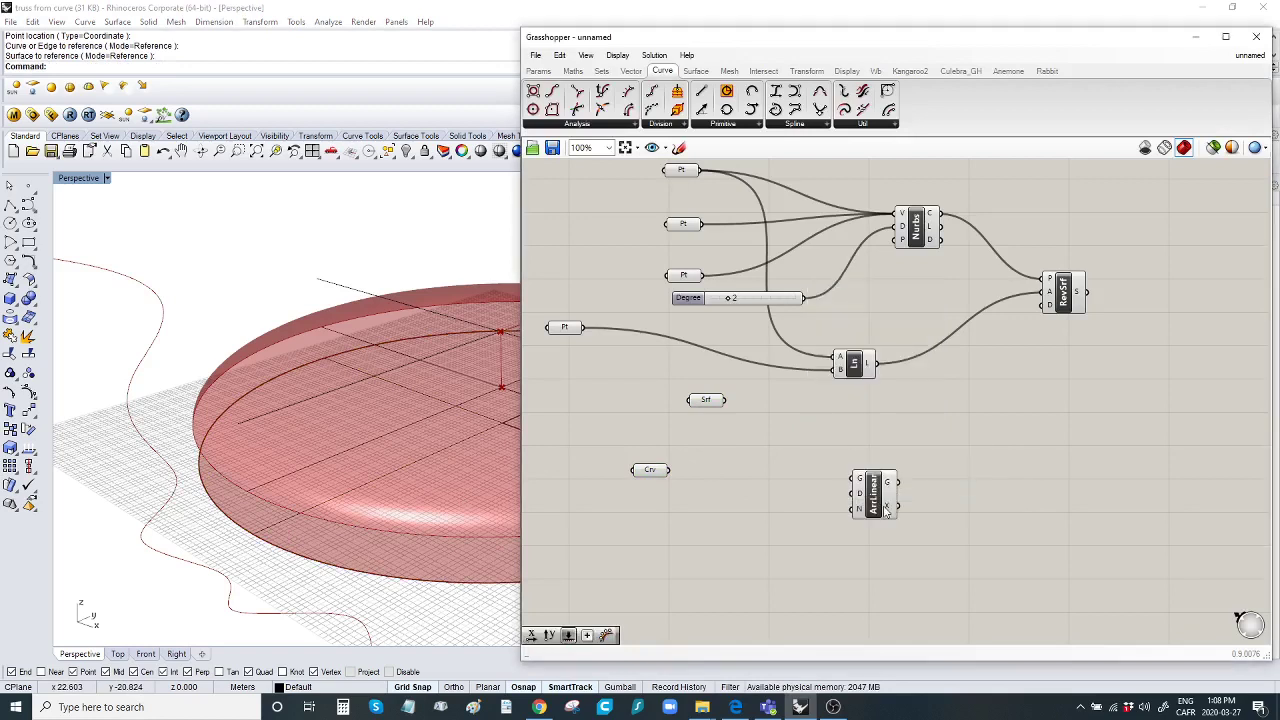
pyautogui.moveTo(672, 474); pyautogui.dragTo(838, 550)
# Add an Addition component and connect its result to the Linear Array's direction input.
pyautogui.click(674, 555)
pyautogui.doubleClick(674, 550)
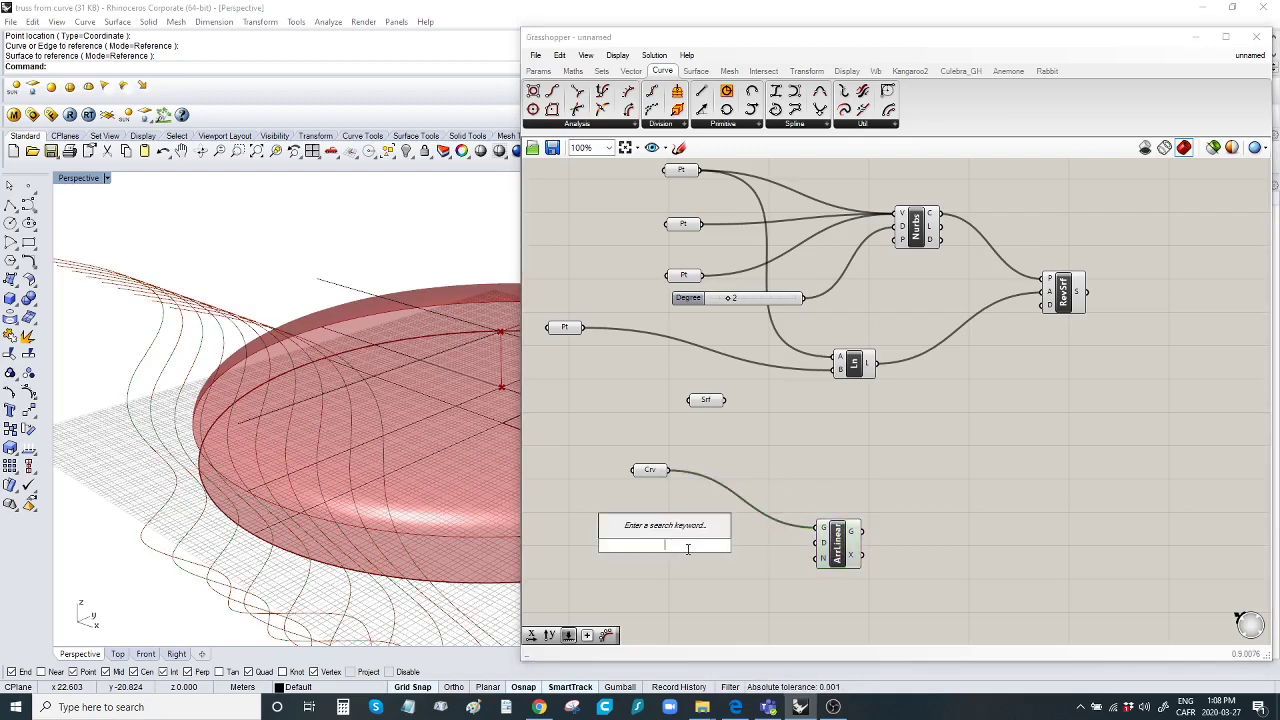
pyautogui.write('d')
pyautogui.press('BackSpace')
pyautogui.write('ad')
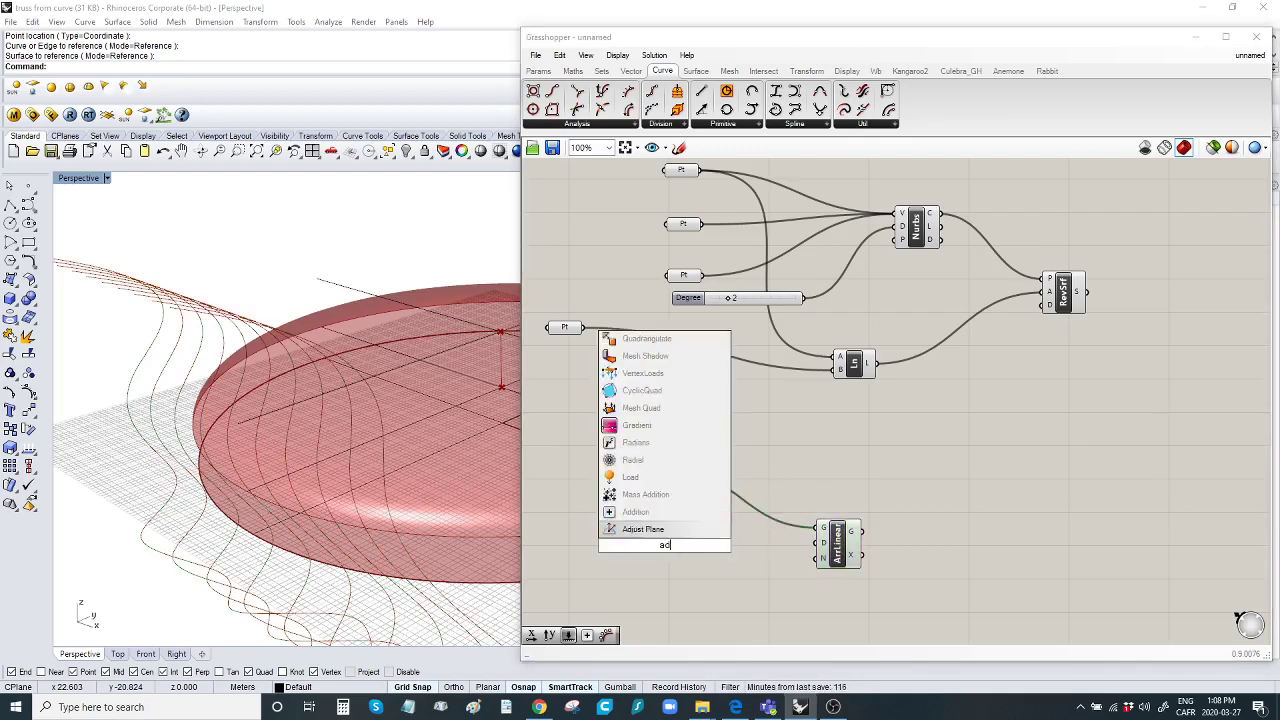
pyautogui.write('d')
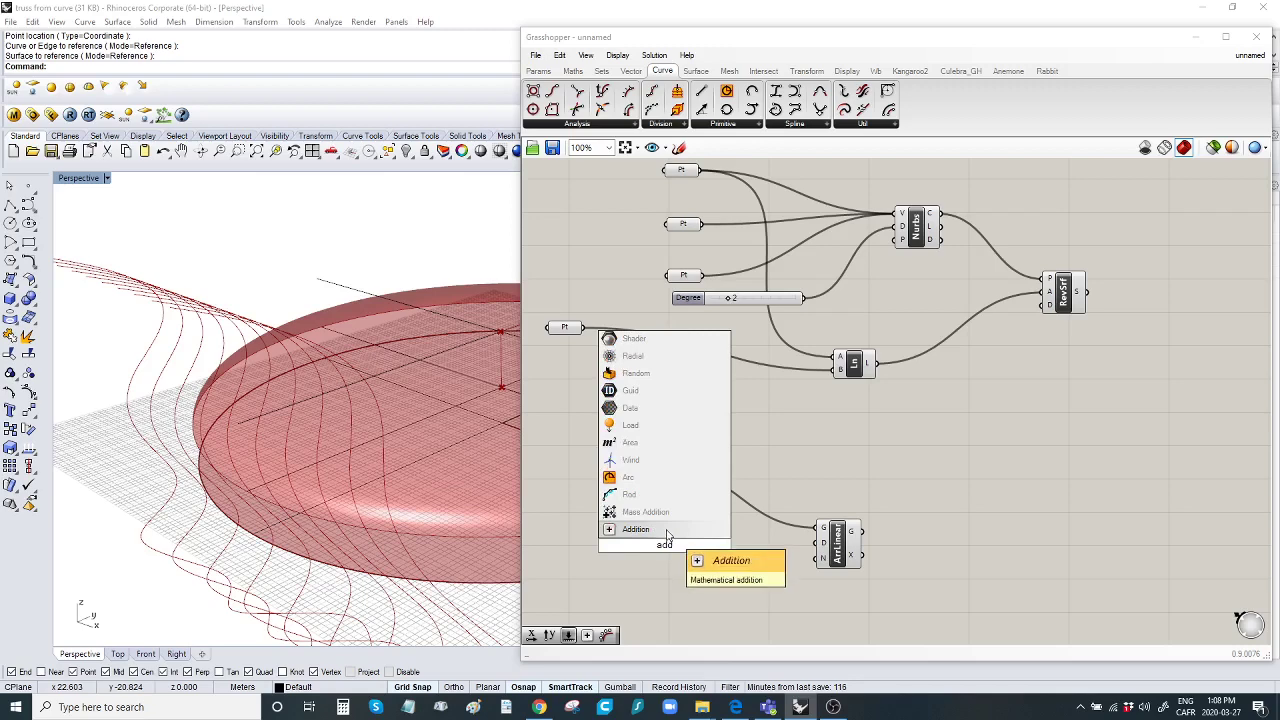
pyautogui.click(636, 529)
pyautogui.moveTo(665, 548); pyautogui.dragTo(818, 531)
pyautogui.moveTo(685, 544); pyautogui.dragTo(752, 518, button='right')
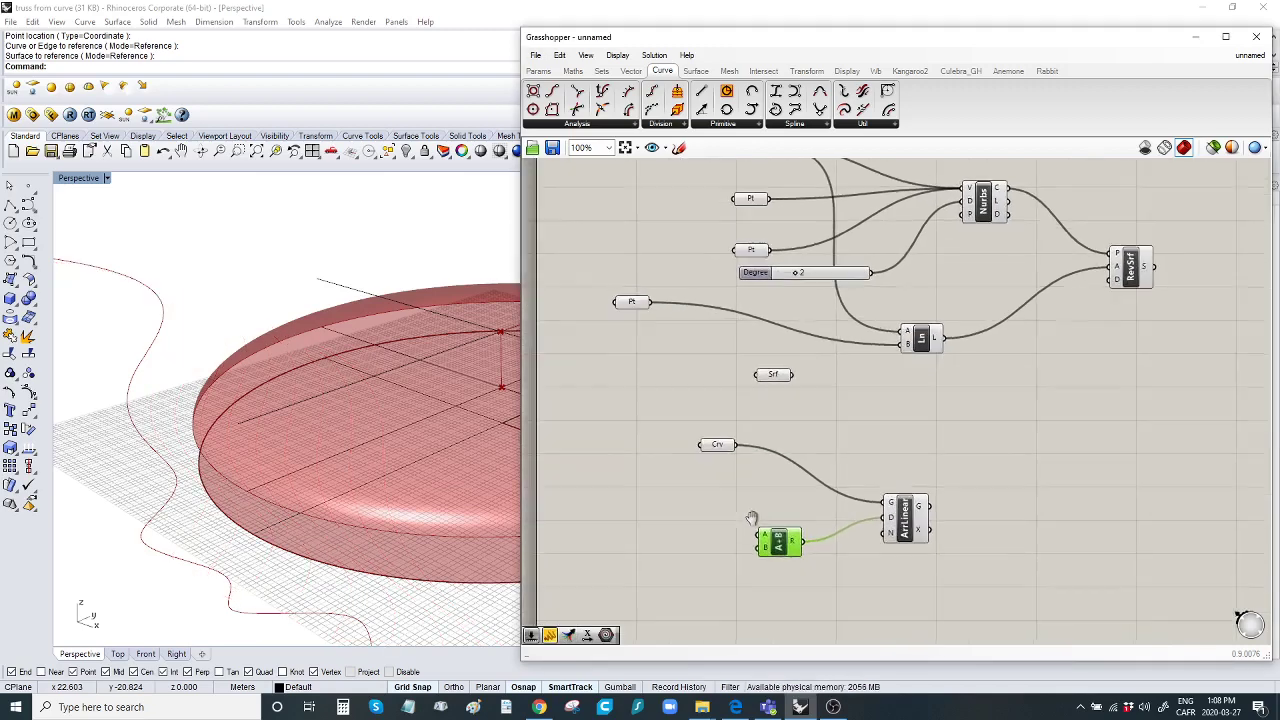
# Add Unit X and Unit Y vector components beside the Addition component.
pyautogui.doubleClick(674, 528)
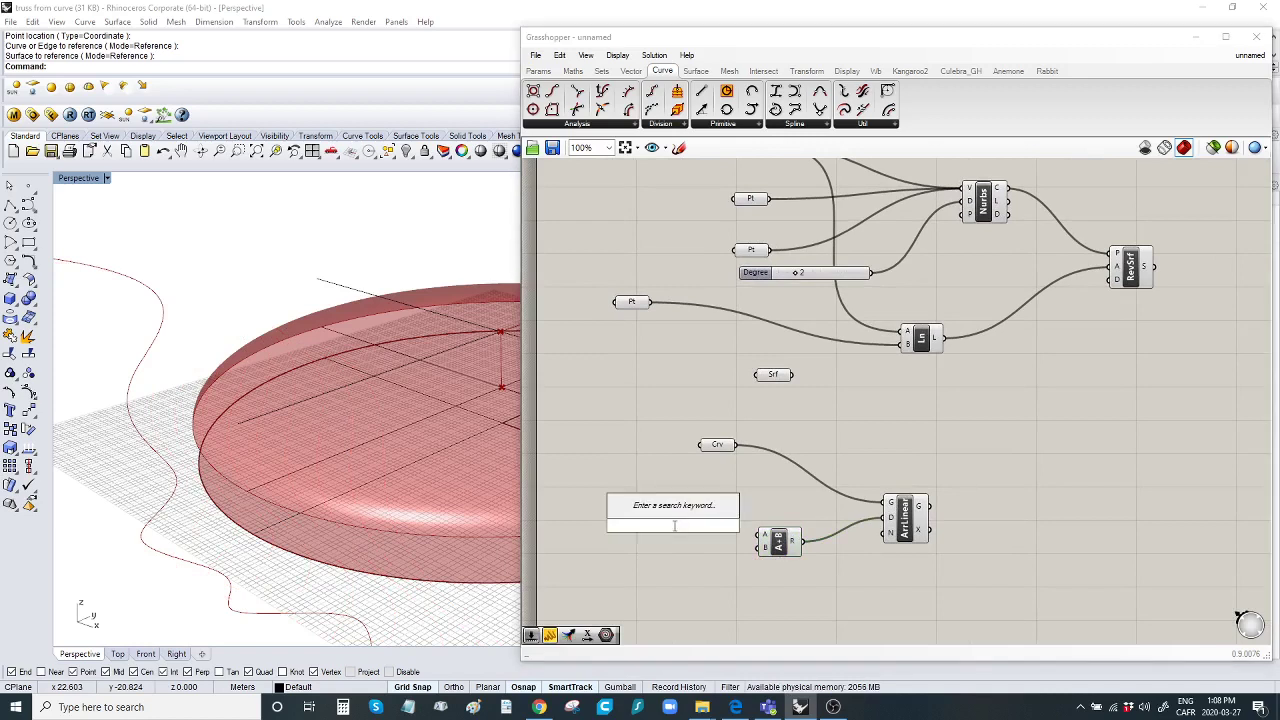
pyautogui.write('mult')
pyautogui.press('Return')
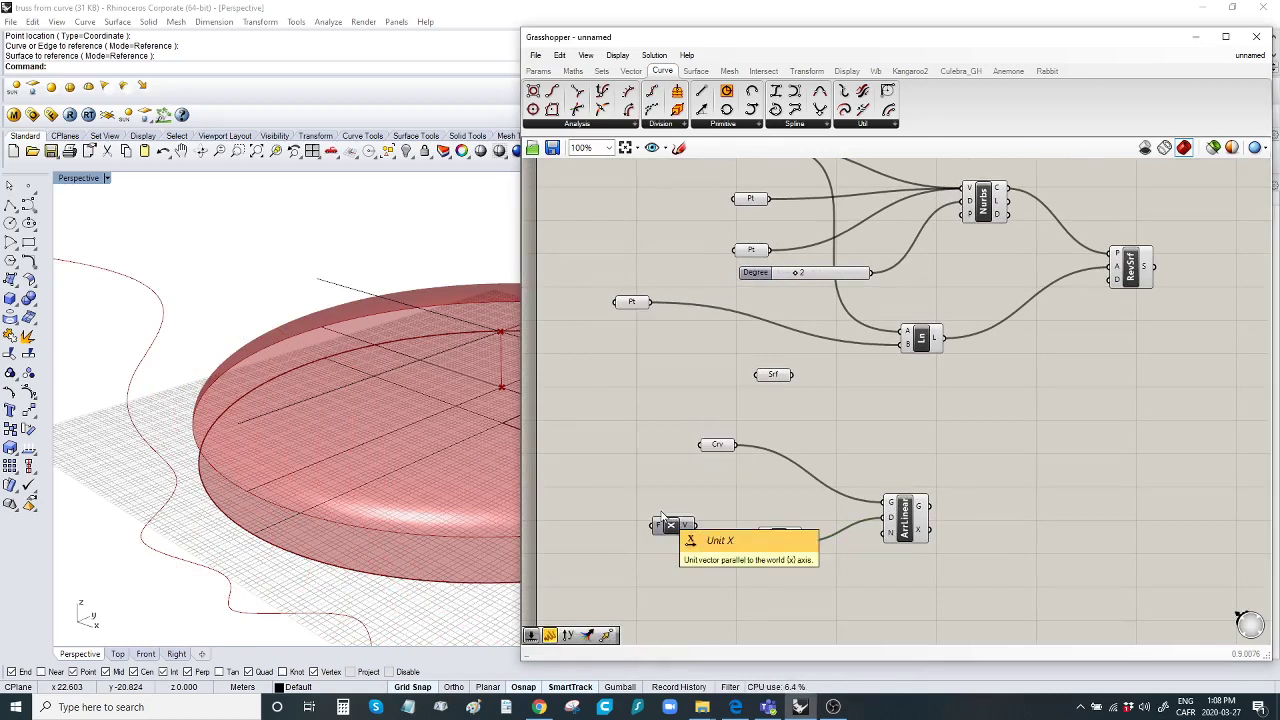
pyautogui.doubleClick(668, 588)
pyautogui.write('line')
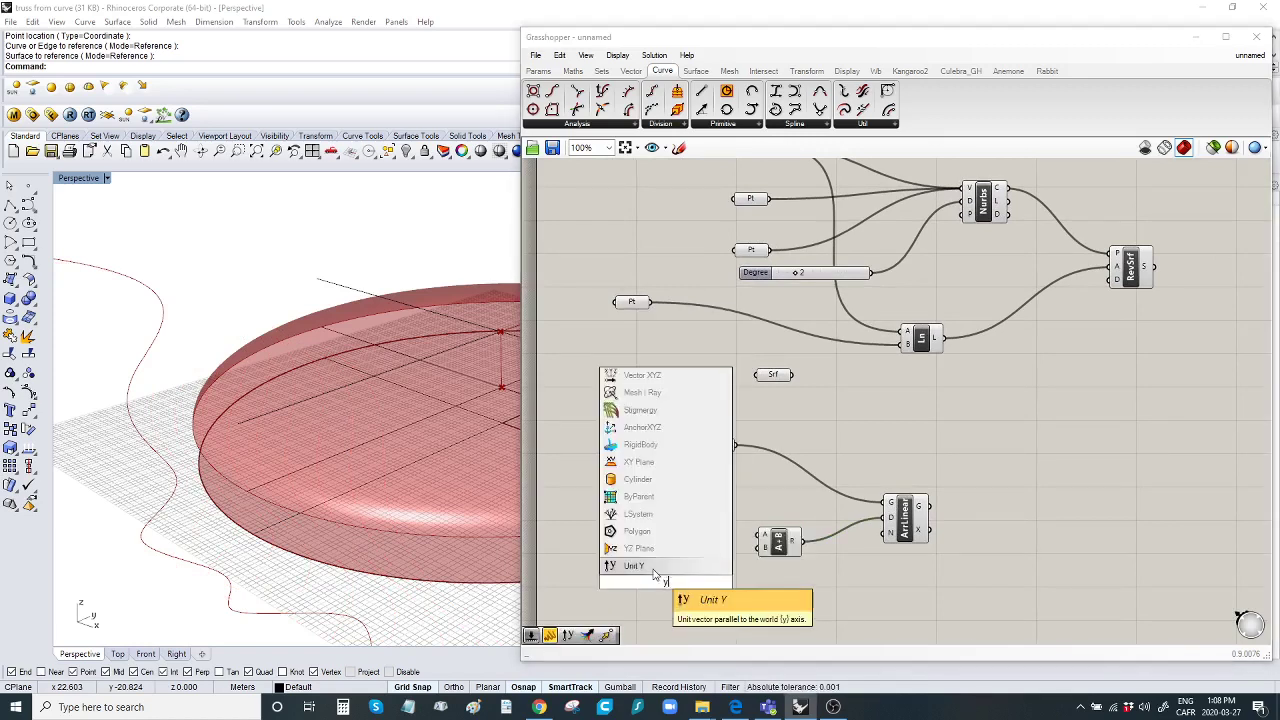
pyautogui.click(660, 578)
pyautogui.moveTo(660, 580); pyautogui.dragTo(675, 584)
# Add number sliders of 4 for the Unit Y factor and 10 for the Unit X factor, and connect both vectors to the Addition inputs.
pyautogui.doubleClick(605, 588)
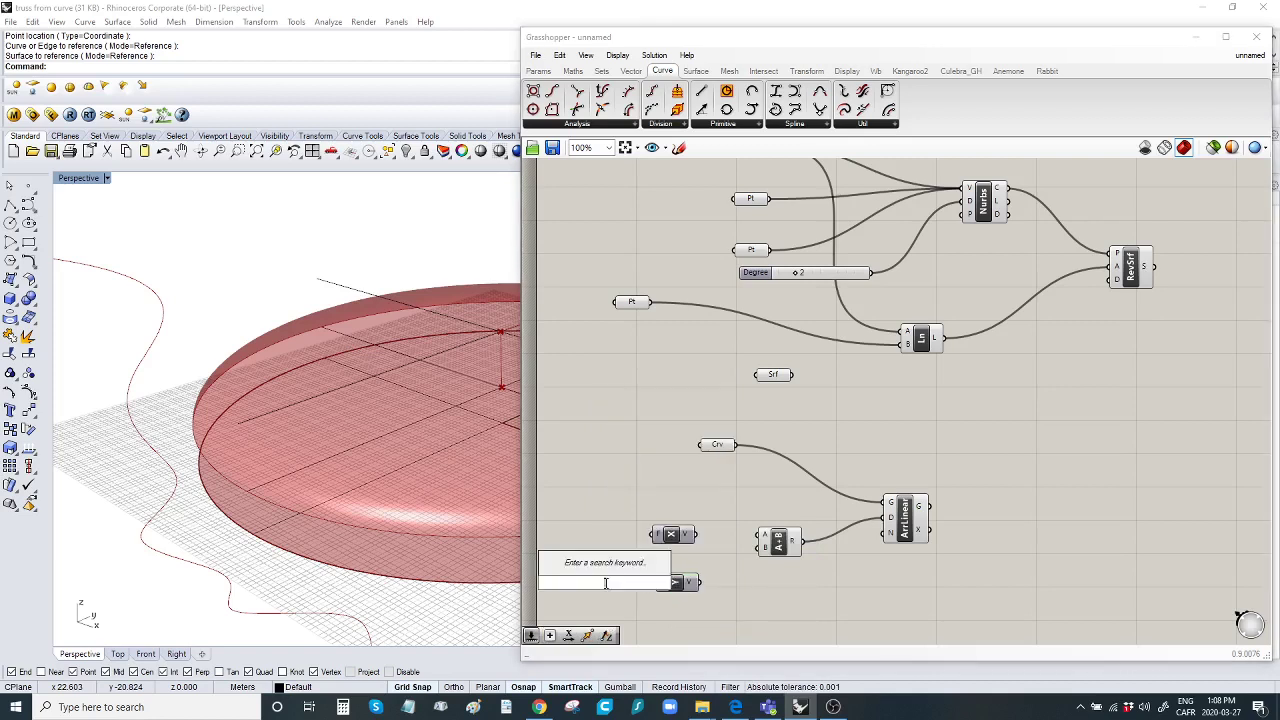
pyautogui.write('4')
pyautogui.press('Return')
pyautogui.doubleClick(605, 540)
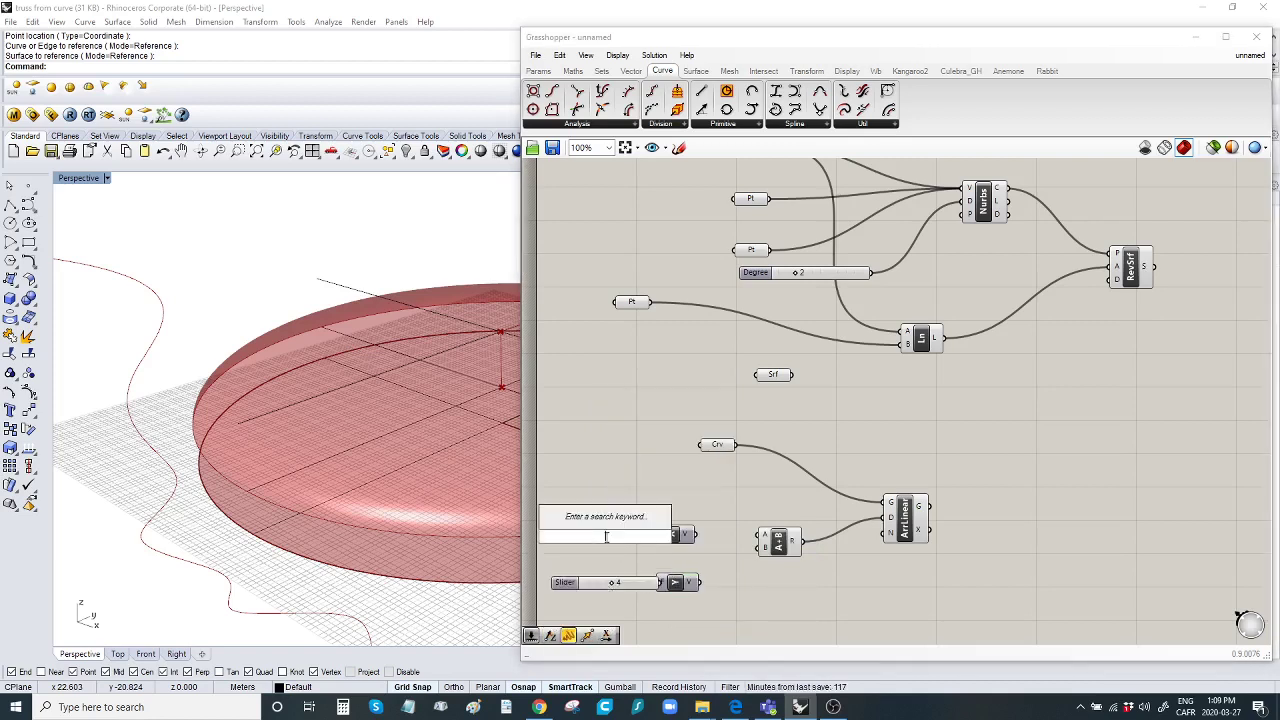
pyautogui.write('10')
pyautogui.press('Return')
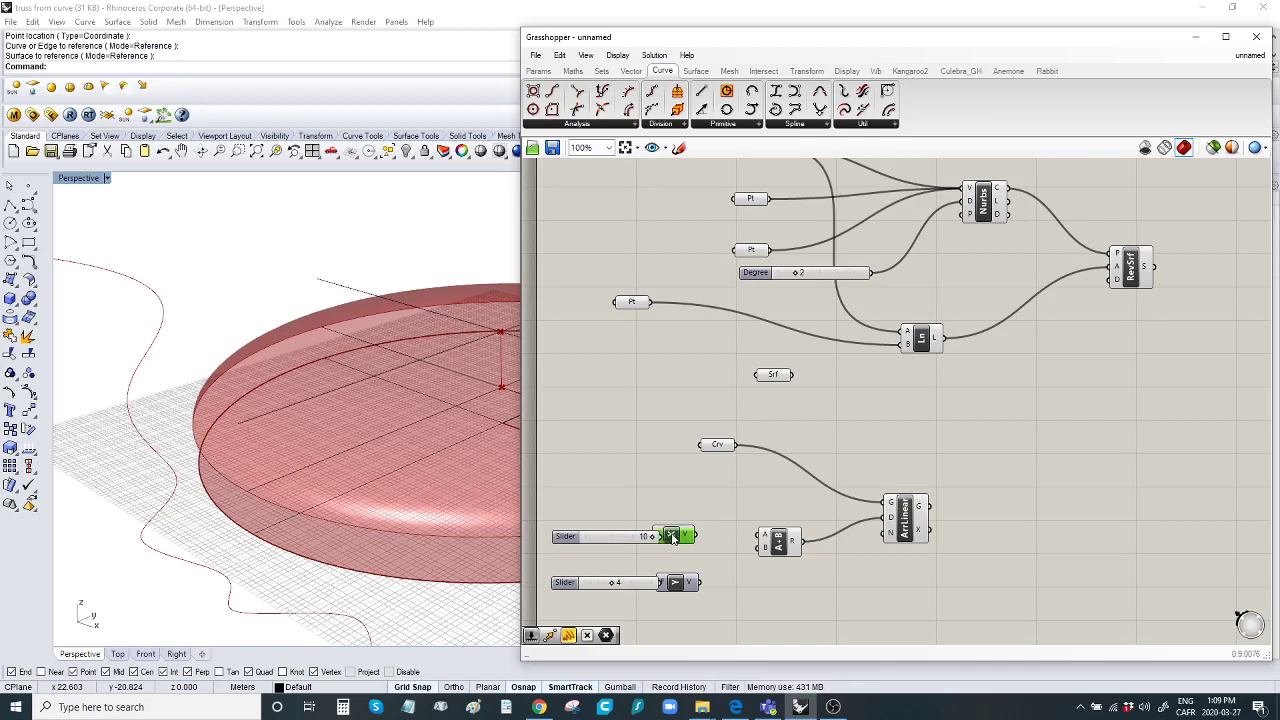
pyautogui.moveTo(673, 537)
pyautogui.mouseDown()
pyautogui.moveTo(701, 542)
pyautogui.moveTo(685, 541)
pyautogui.mouseUp()
pyautogui.moveTo(656, 582); pyautogui.dragTo(757, 546)
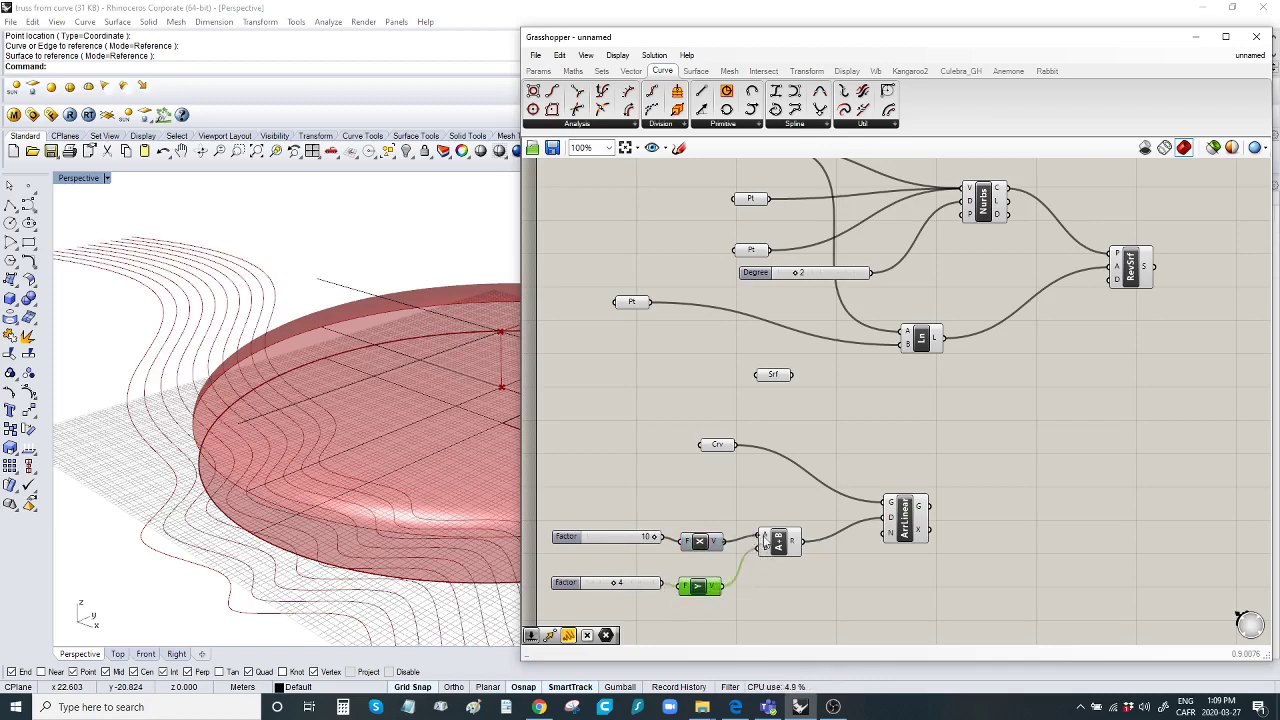
# Add a number slider with value 20 and connect it to the Linear Array's count input.
pyautogui.doubleClick(801, 597)
pyautogui.write('20')
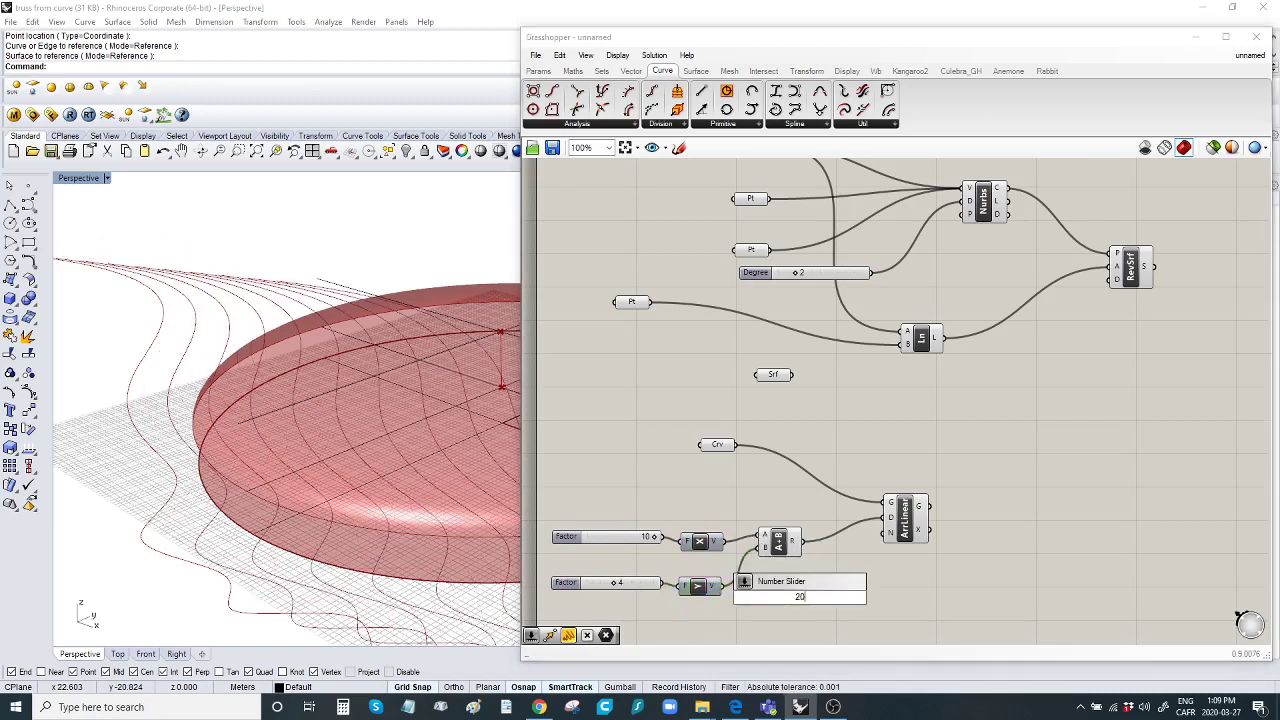
pyautogui.press('Return')
pyautogui.moveTo(859, 596); pyautogui.dragTo(889, 532)
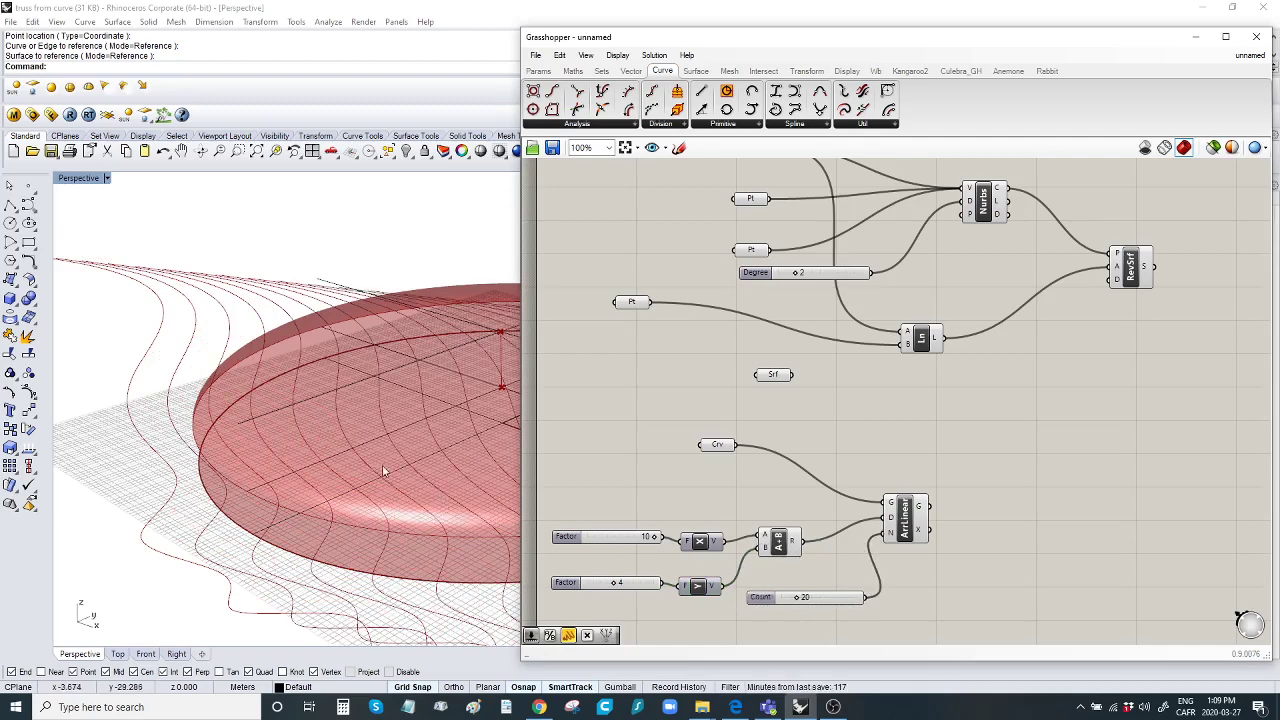
# Add a Surface | Curve intersection (SCX) component and connect the Surface parameter and the arrayed curves to its inputs.
pyautogui.moveTo(383, 471); pyautogui.dragTo(192, 540, button='right')
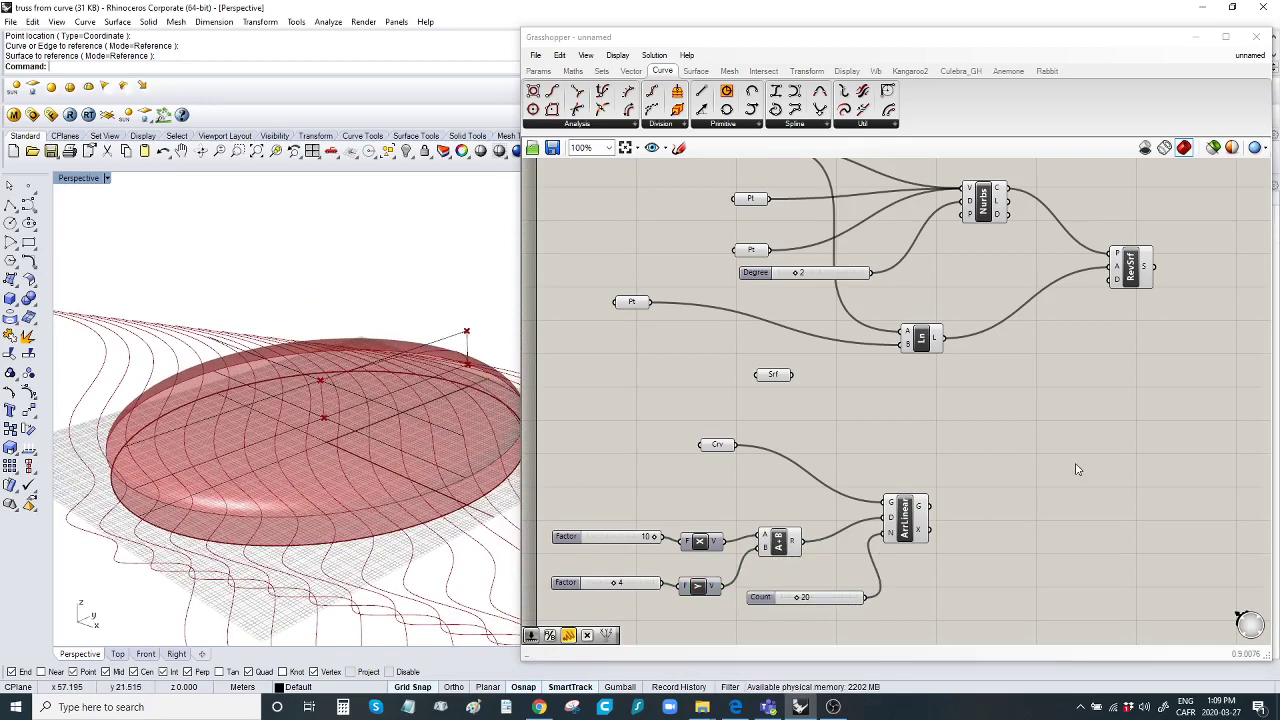
pyautogui.moveTo(1077, 469); pyautogui.dragTo(943, 460, button='right')
pyautogui.doubleClick(943, 455)
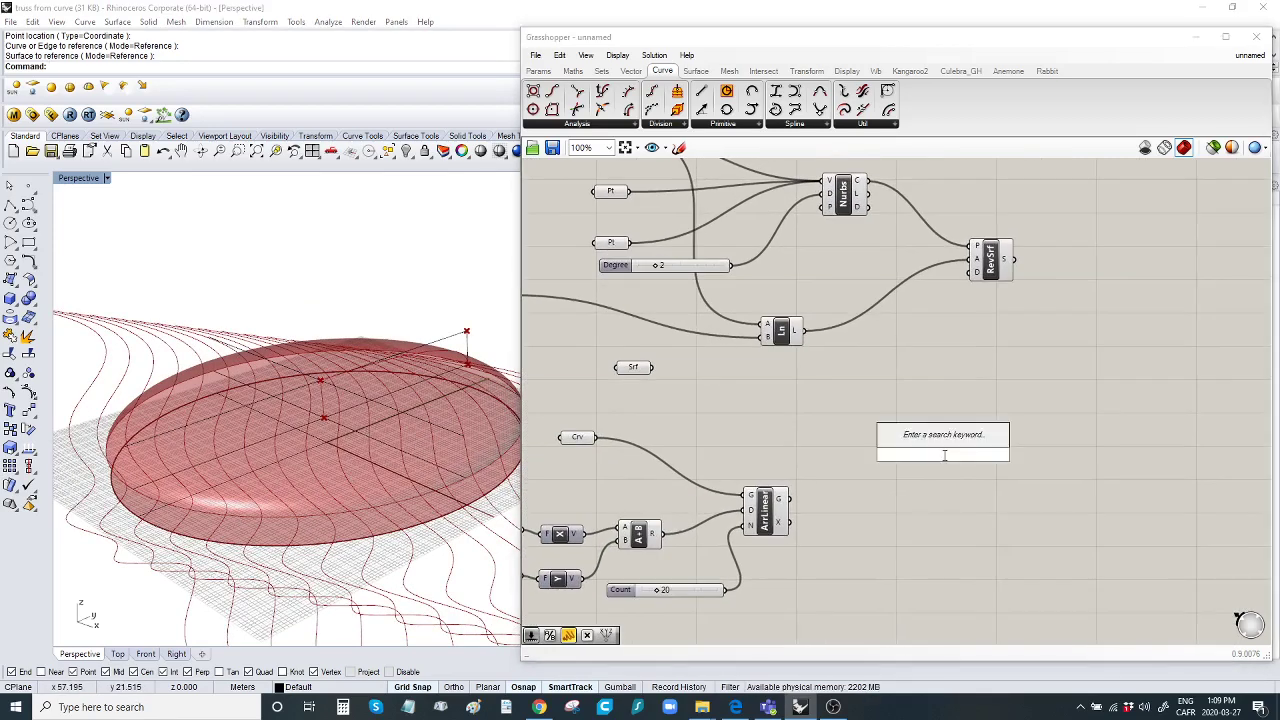
pyautogui.write('scx')
pyautogui.press('Return')
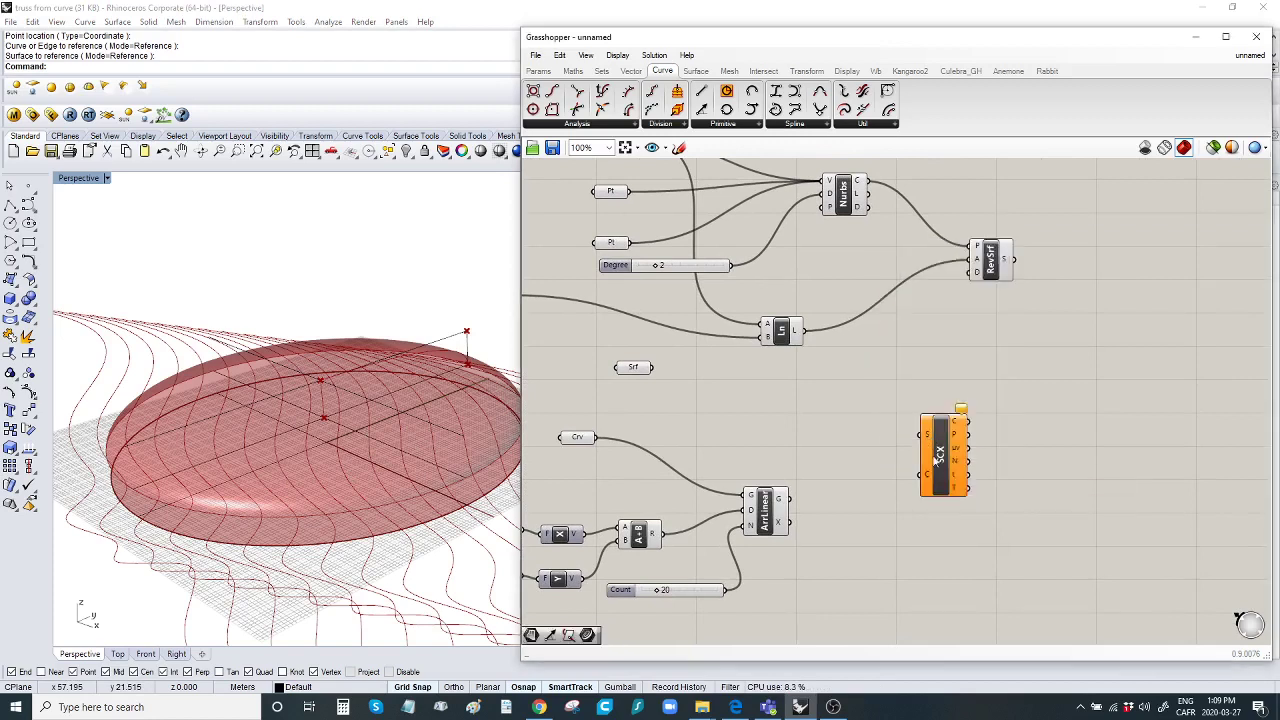
pyautogui.moveTo(938, 458); pyautogui.dragTo(966, 470)
pyautogui.moveTo(651, 367); pyautogui.dragTo(950, 457)
pyautogui.moveTo(790, 499); pyautogui.dragTo(948, 487)
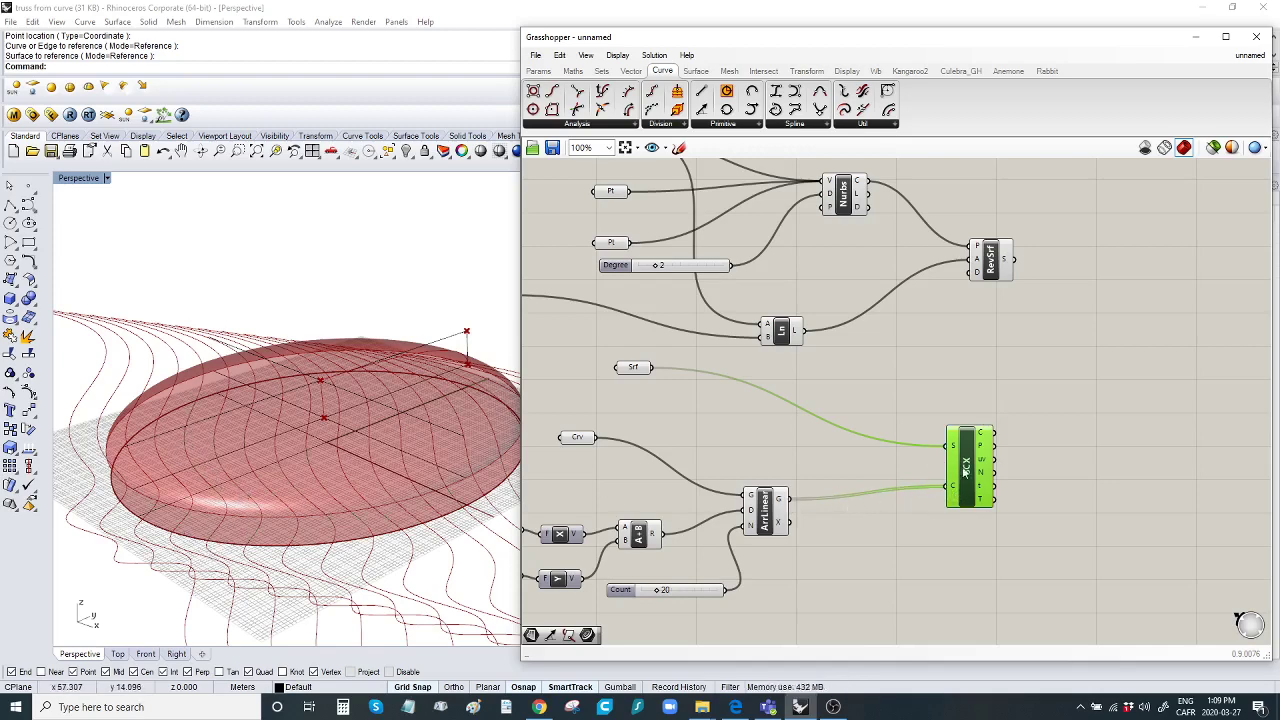
pyautogui.moveTo(965, 470); pyautogui.dragTo(913, 458)
pyautogui.moveTo(990, 450); pyautogui.dragTo(868, 452, button='right')
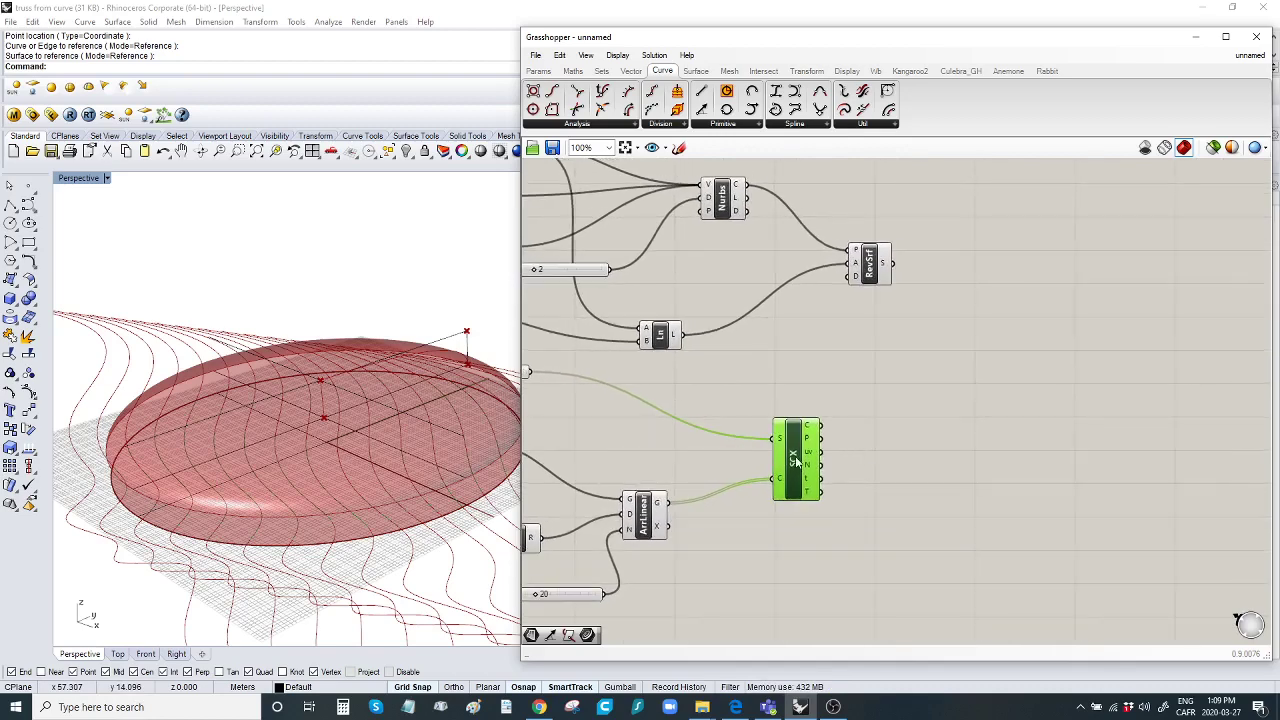
pyautogui.moveTo(798, 462); pyautogui.dragTo(794, 474)
# Add a Project component and connect the SCX curves to its curve input and the revolved surface to its Brep input.
pyautogui.click(908, 470)
pyautogui.doubleClick(908, 470)
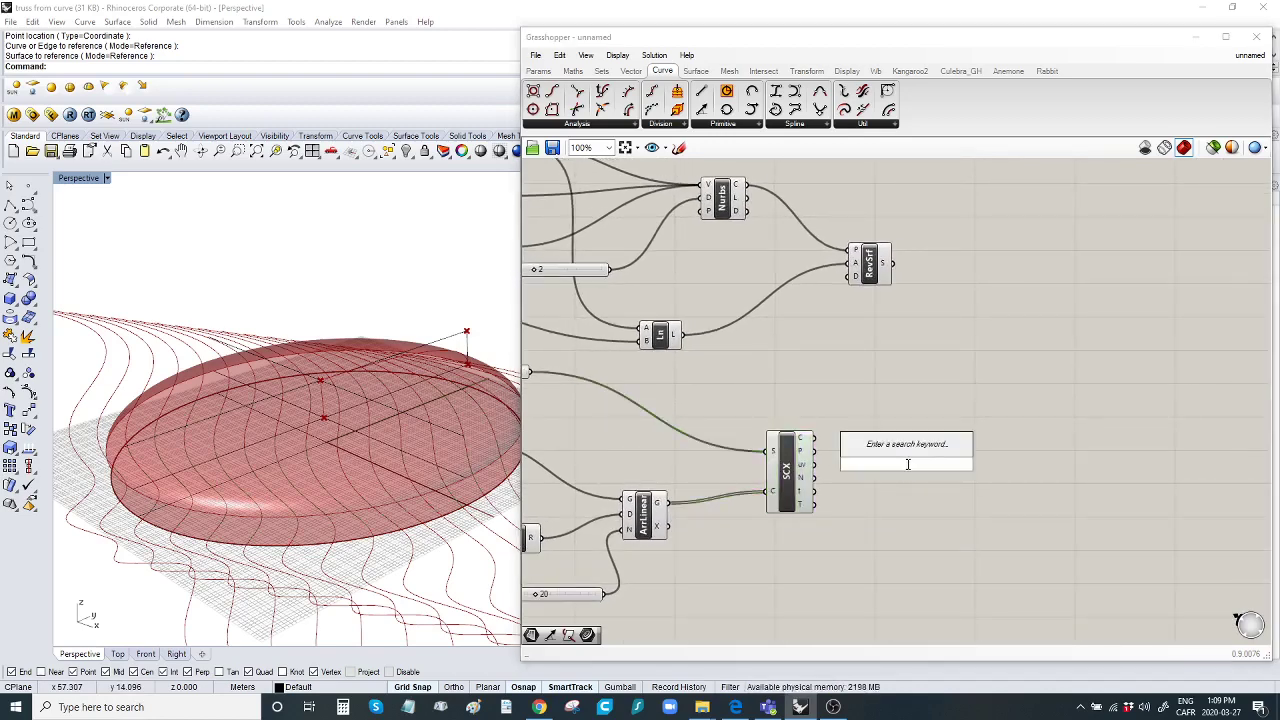
pyautogui.write('proje')
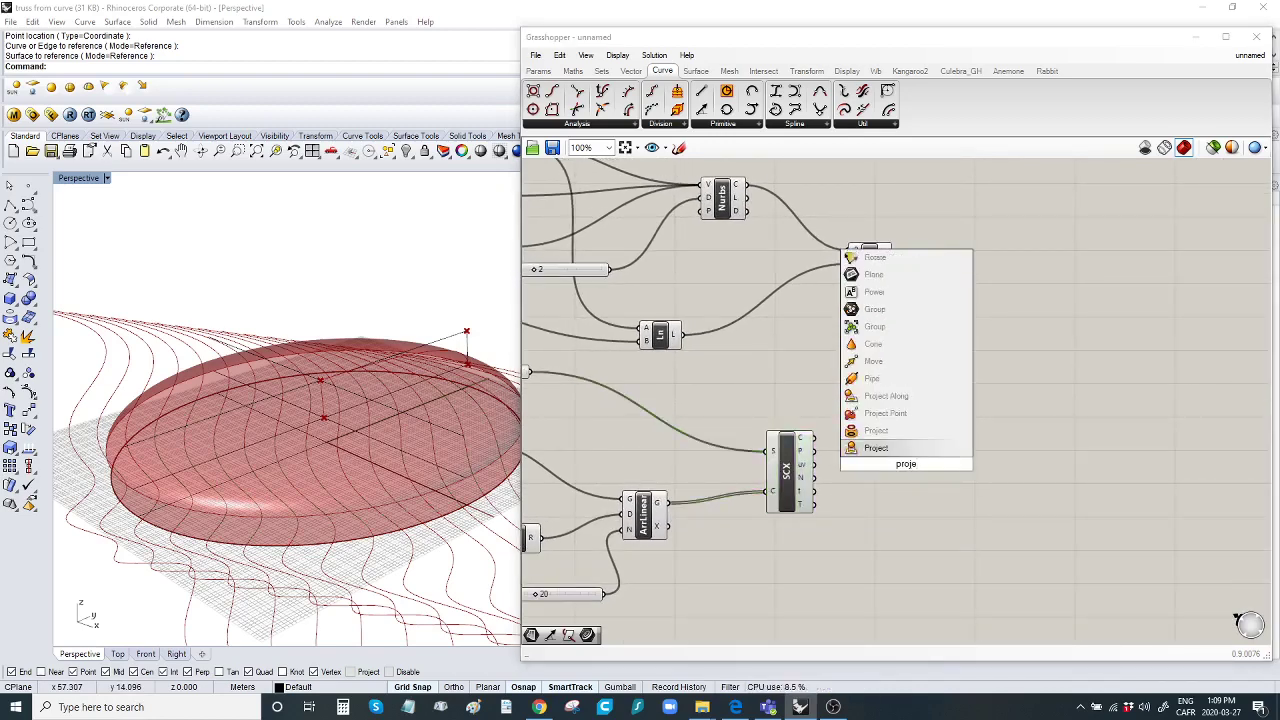
pyautogui.click(897, 434)
pyautogui.moveTo(902, 457); pyautogui.dragTo(960, 453)
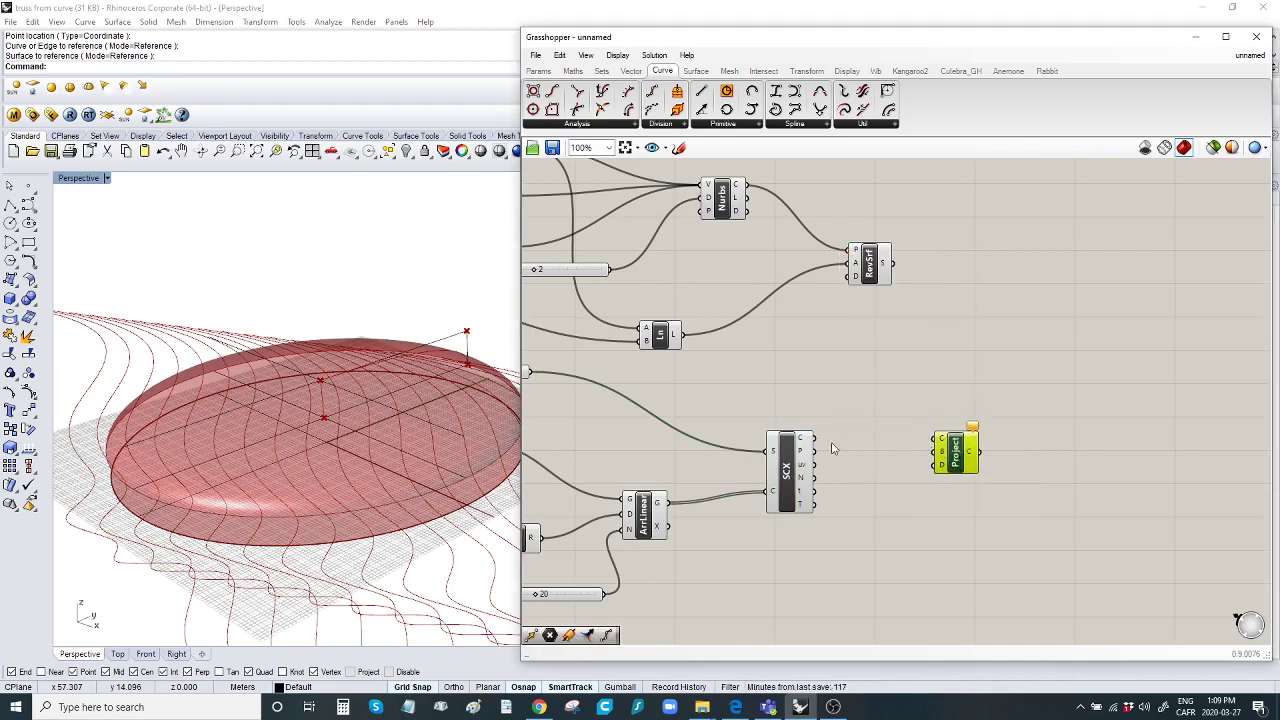
pyautogui.moveTo(815, 440); pyautogui.dragTo(998, 410)
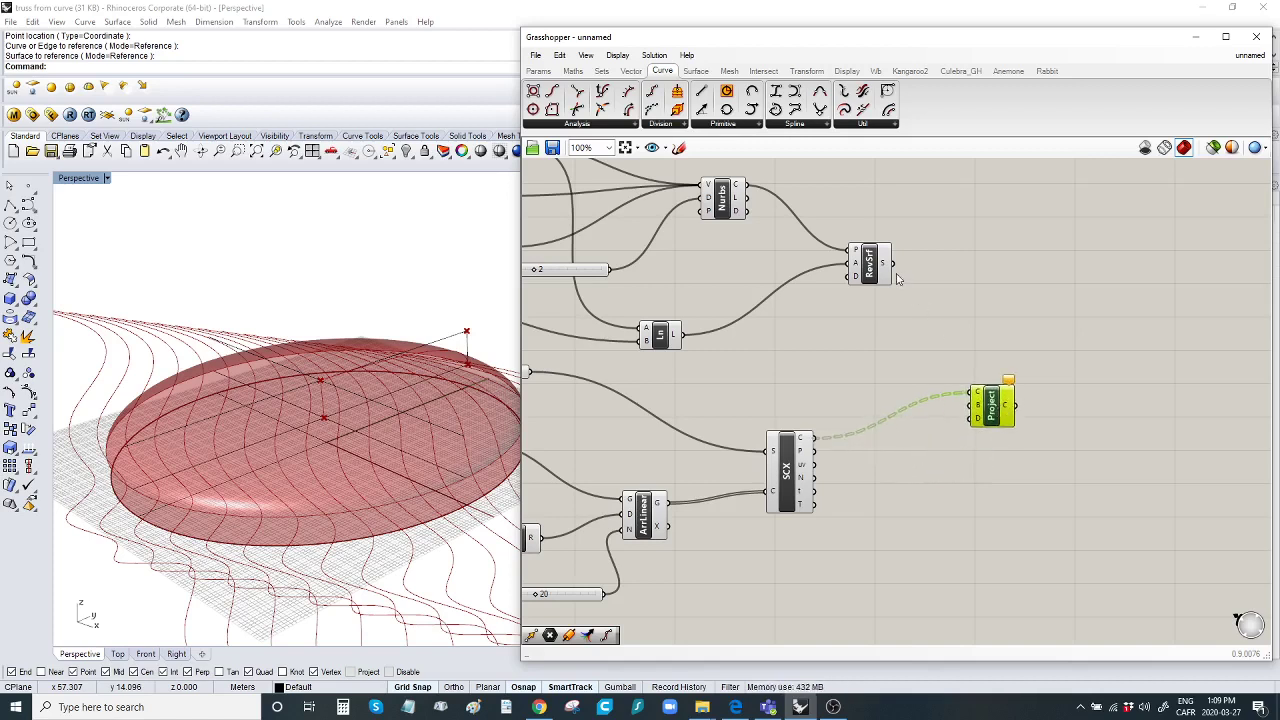
pyautogui.moveTo(895, 268); pyautogui.dragTo(948, 367)
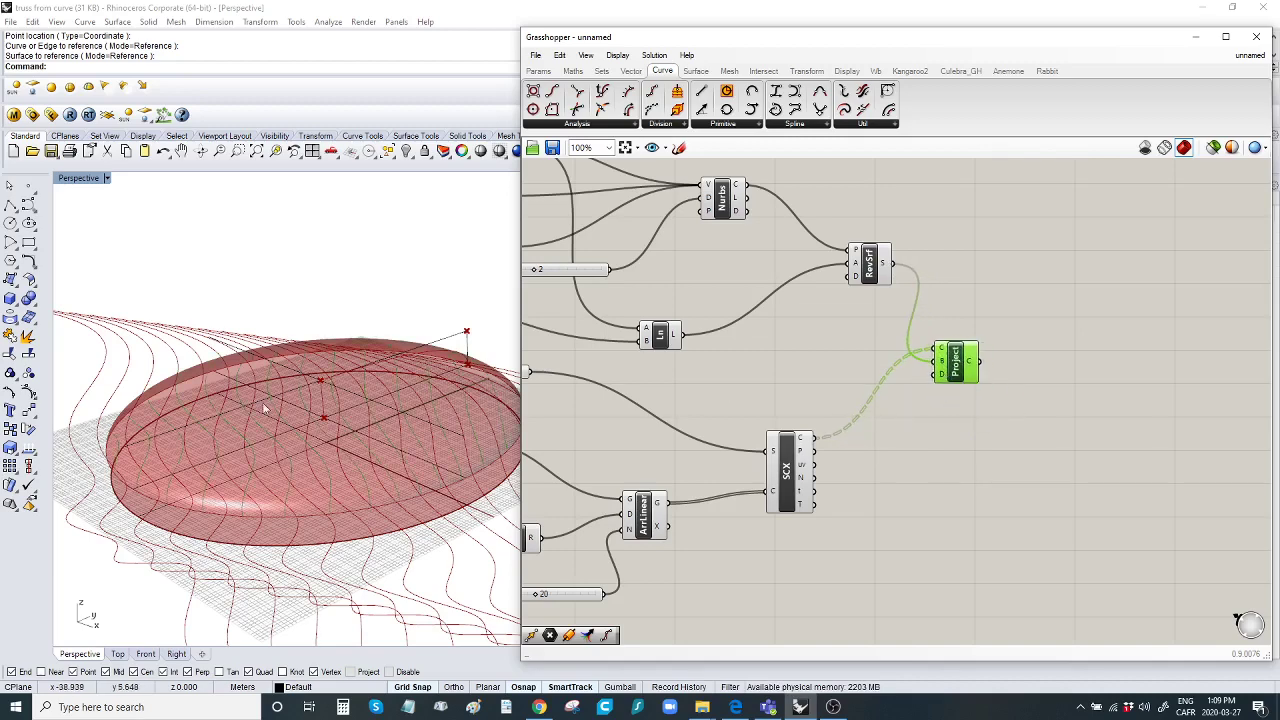
# Add a Move component to the canvas beyond the Project component.
pyautogui.moveTo(962, 456); pyautogui.dragTo(717, 479, button='right')
pyautogui.doubleClick(834, 340)
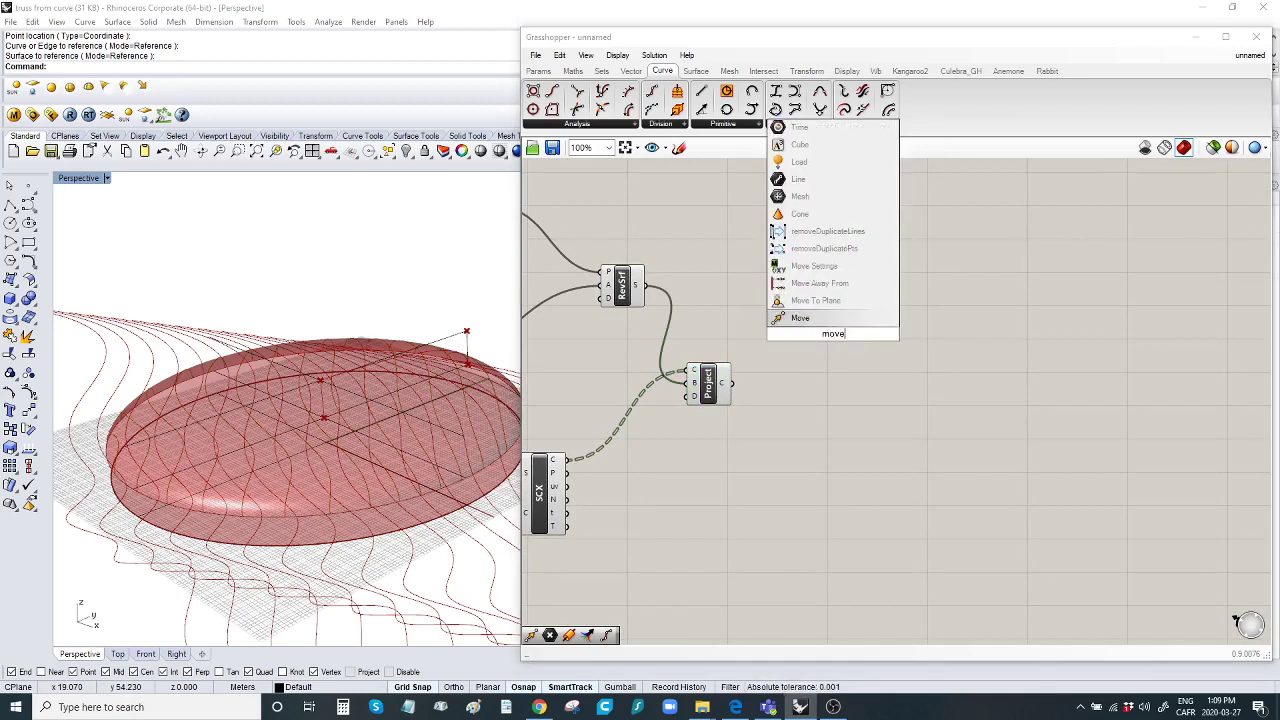
pyautogui.click(800, 318)
pyautogui.moveTo(840, 336); pyautogui.dragTo(900, 317)
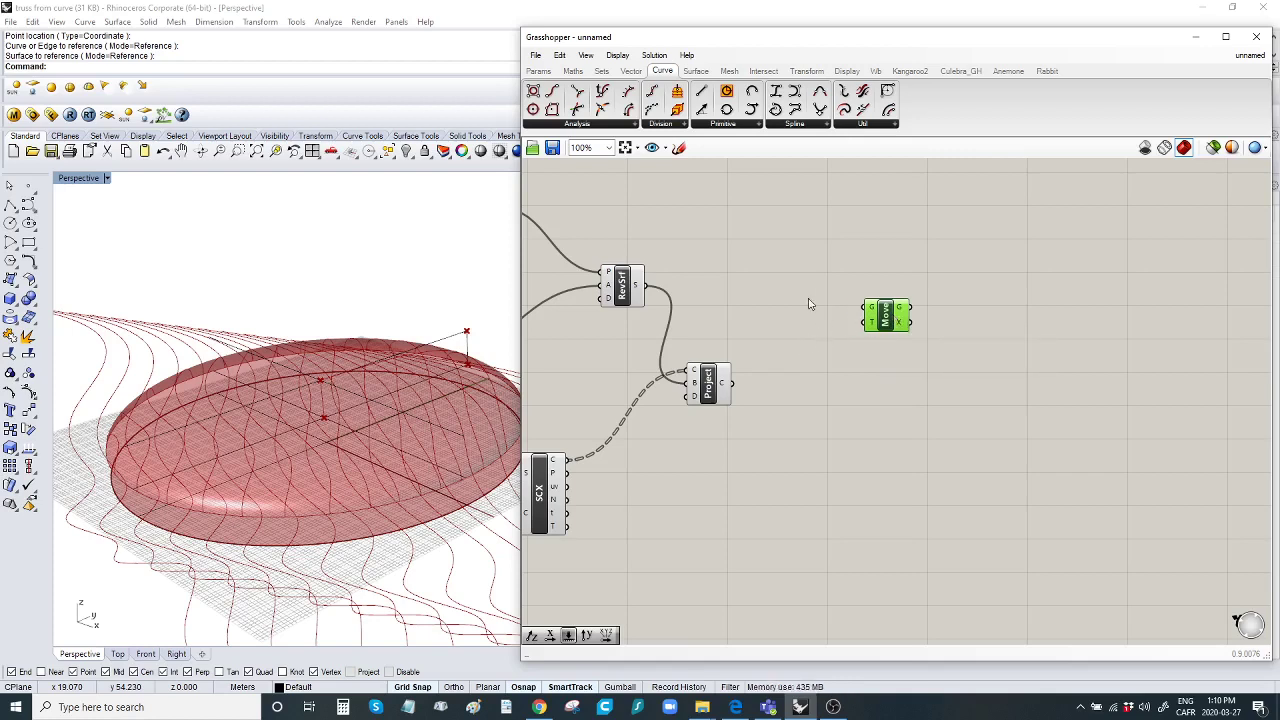
# Add a number slider of 20 and a Unit Z vector, wiring the slider to the factor and the vector to Move's translation input.
pyautogui.doubleClick(784, 284)
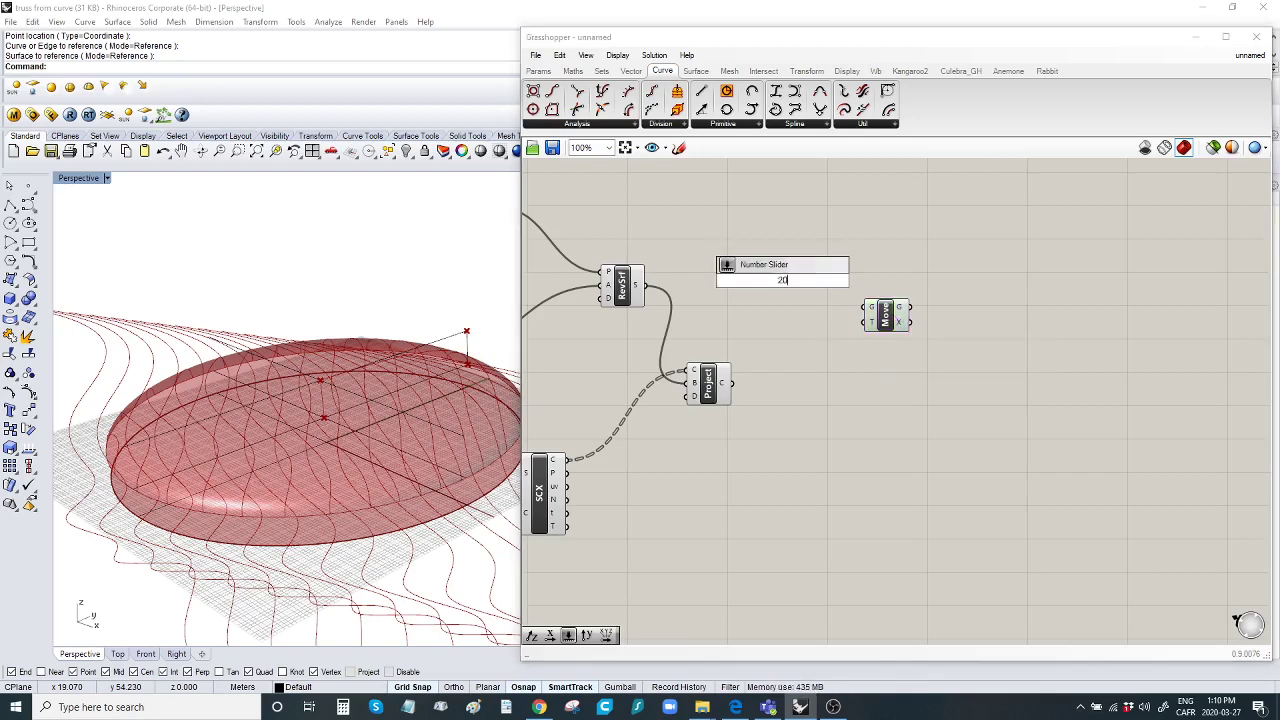
pyautogui.write('20')
pyautogui.press('Return')
pyautogui.doubleClick(811, 316)
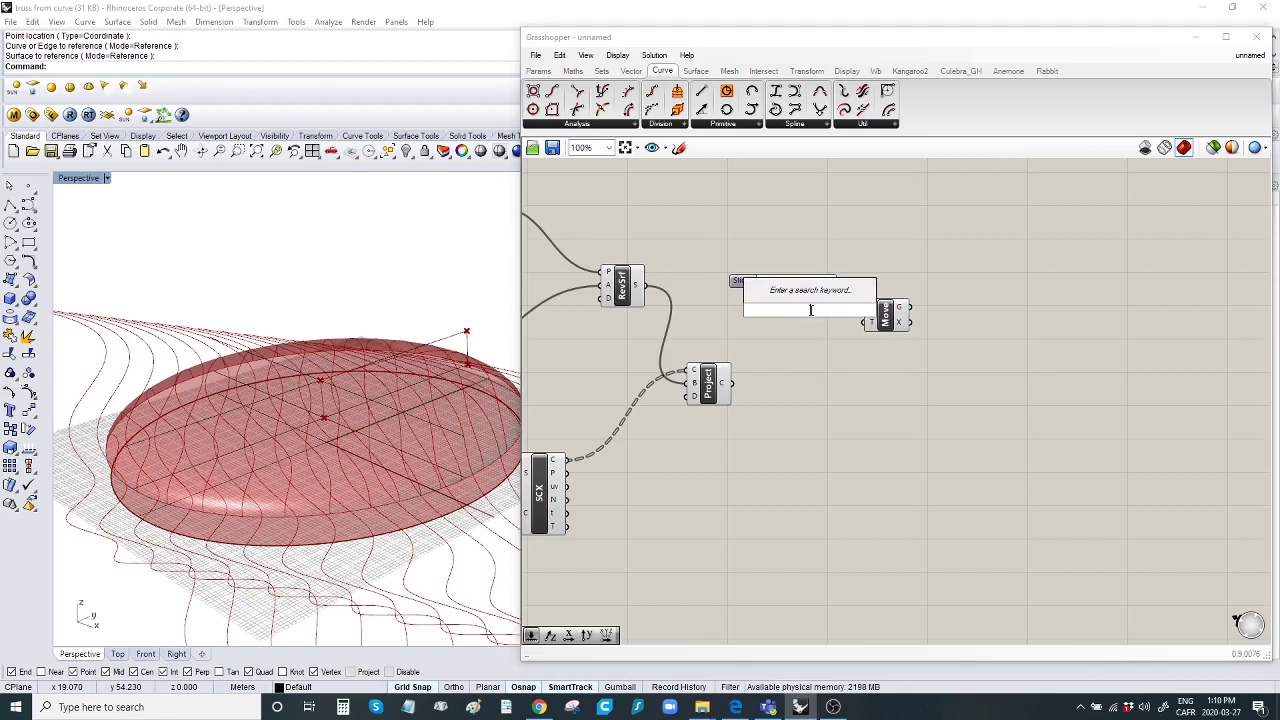
pyautogui.write('z')
pyautogui.click(808, 298)
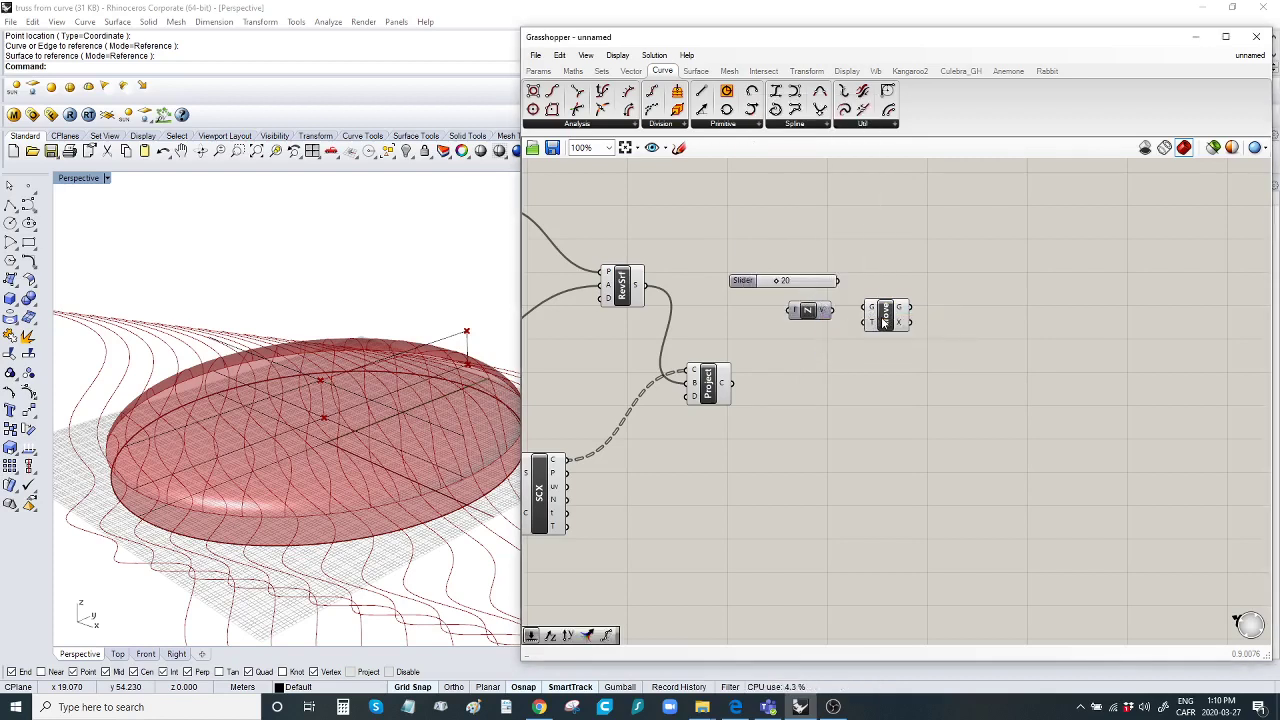
pyautogui.moveTo(883, 320); pyautogui.dragTo(941, 318)
pyautogui.moveTo(812, 312); pyautogui.dragTo(925, 322)
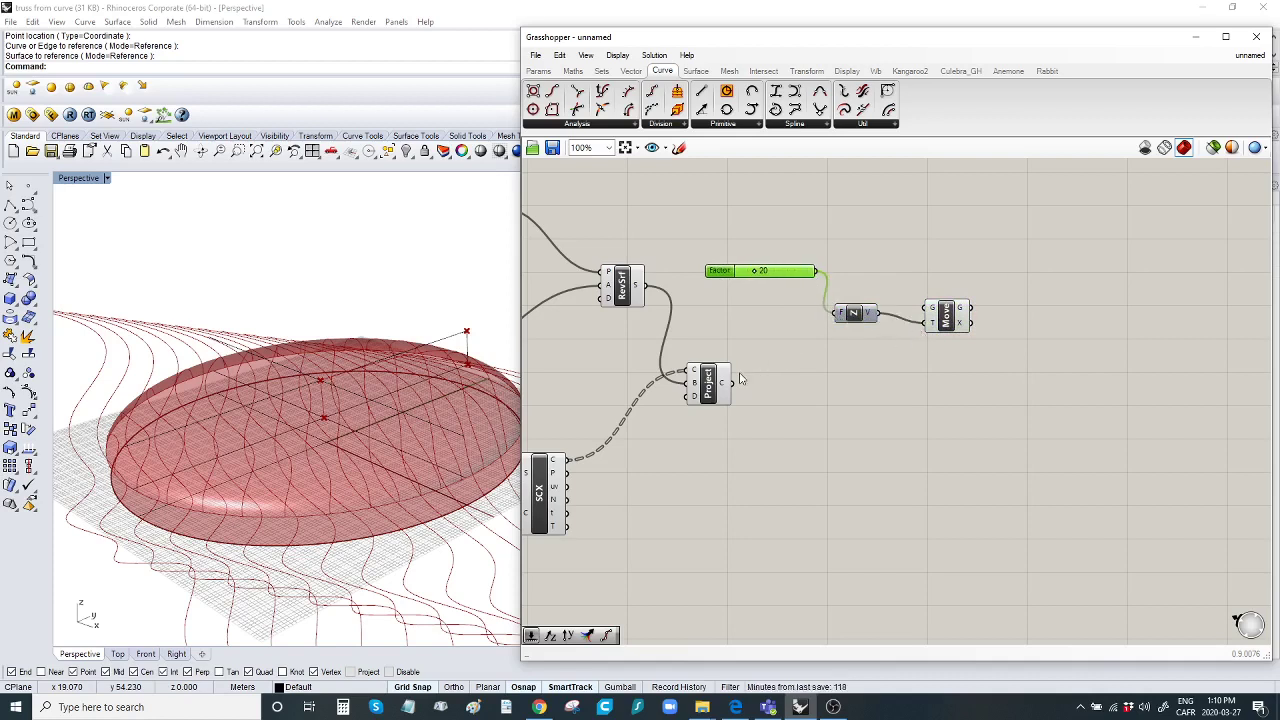
# Connect the projected curves to Move's geometry input and rearrange the Move, Unit Z and factor slider components.
pyautogui.moveTo(733, 384); pyautogui.dragTo(942, 295)
pyautogui.moveTo(850, 317); pyautogui.dragTo(868, 325)
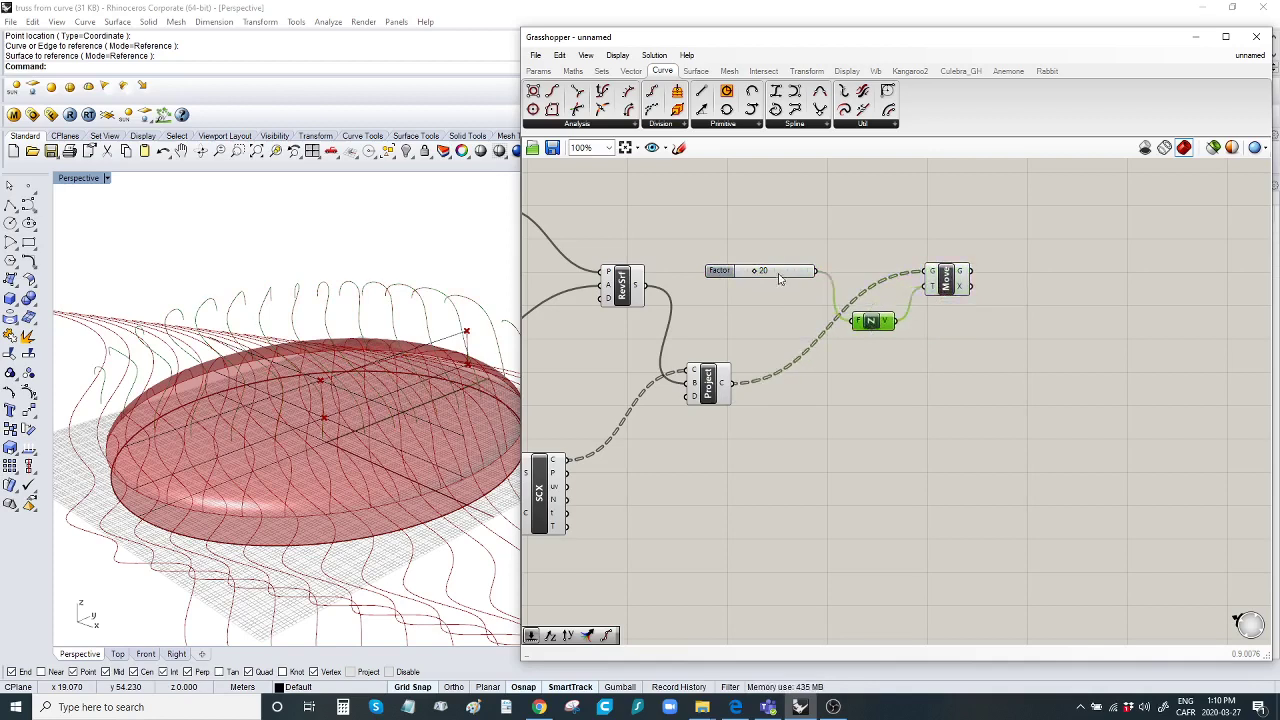
pyautogui.moveTo(780, 279); pyautogui.dragTo(812, 357)
# Duplicate the slider, Unit Z and Move group below the original and set the copy's factor to 17.
pyautogui.moveTo(930, 236); pyautogui.dragTo(810, 364)
pyautogui.keyDown('alt'); pyautogui.moveTo(950, 283); pyautogui.dragTo(956, 414); pyautogui.keyUp('alt')
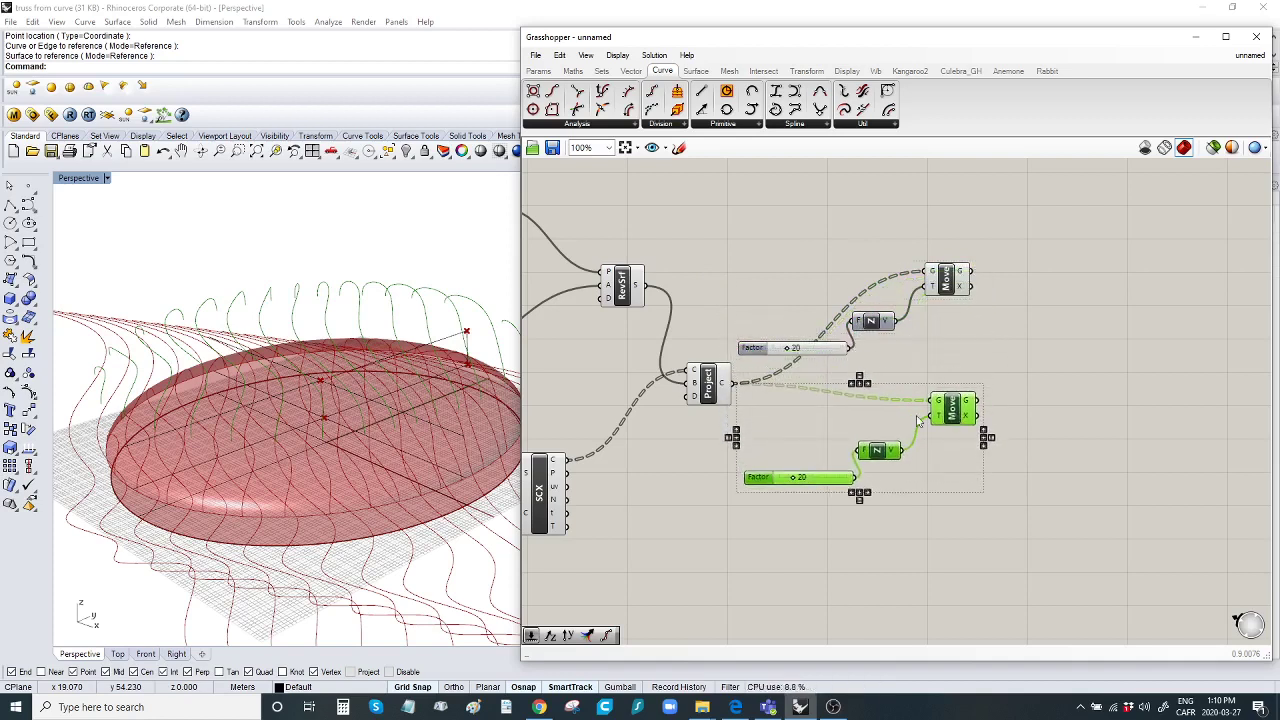
pyautogui.click(799, 457)
pyautogui.doubleClick(803, 478)
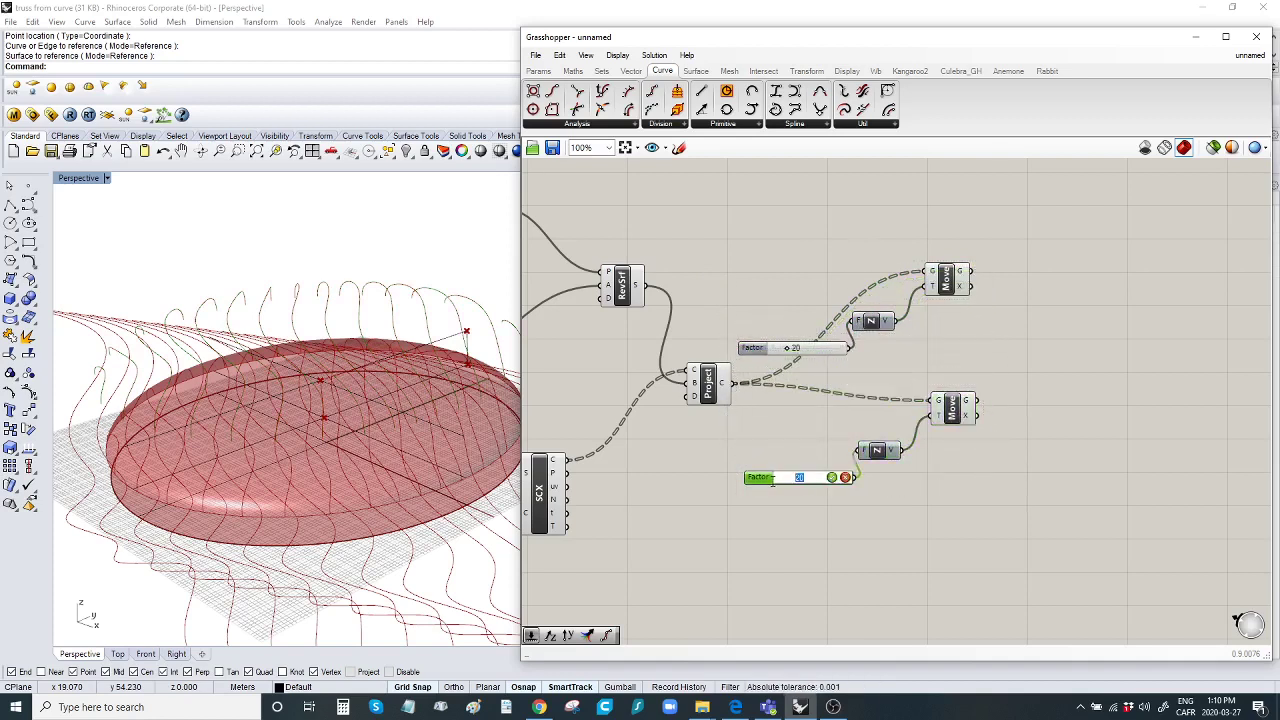
pyautogui.press('Return')
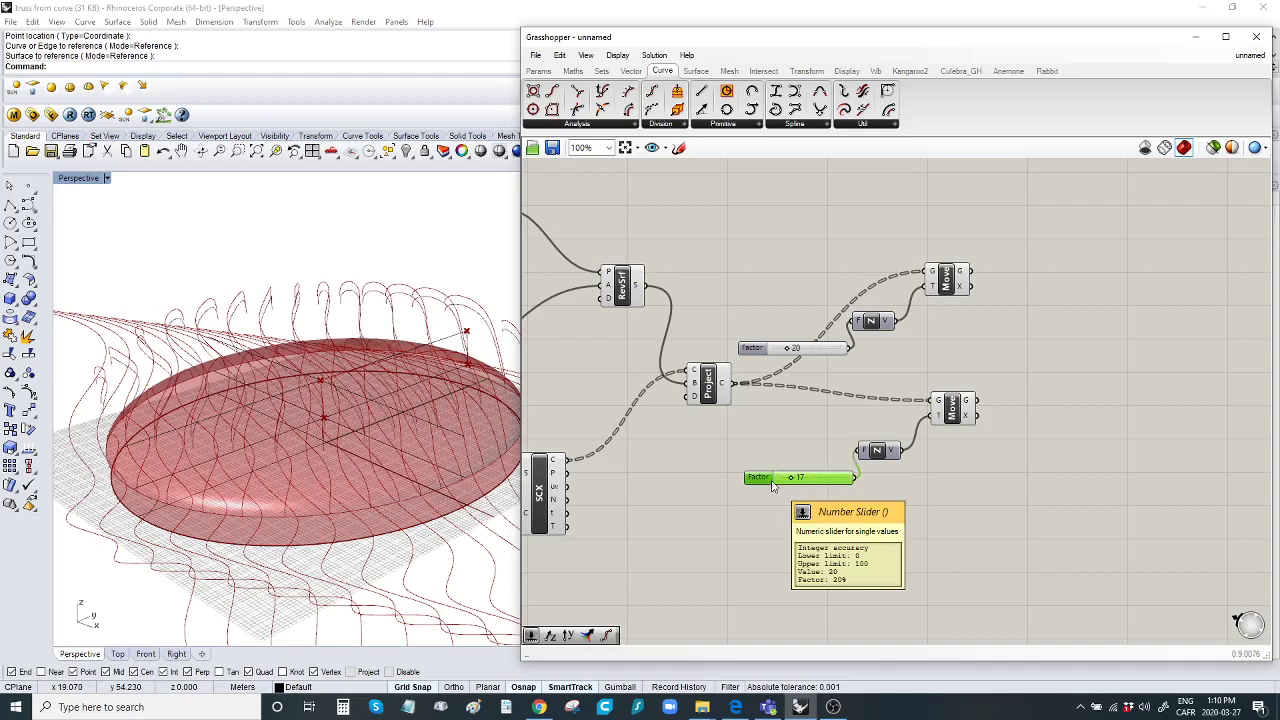
pyautogui.click(760, 445)
# Add a Divide Curve component and connect a new number slider of 20 to its count input.
pyautogui.moveTo(1014, 440); pyautogui.dragTo(826, 446, button='right')
pyautogui.doubleClick(866, 330)
pyautogui.write('divi')
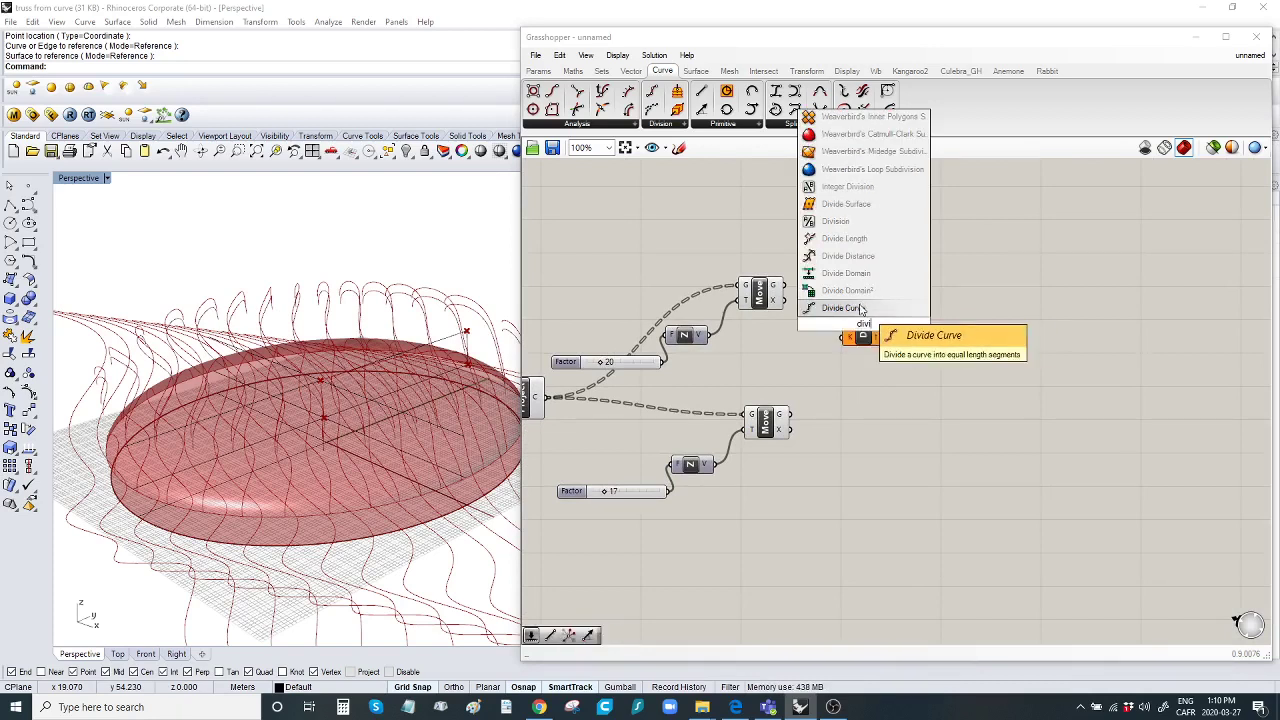
pyautogui.press('Return')
pyautogui.doubleClick(746, 194)
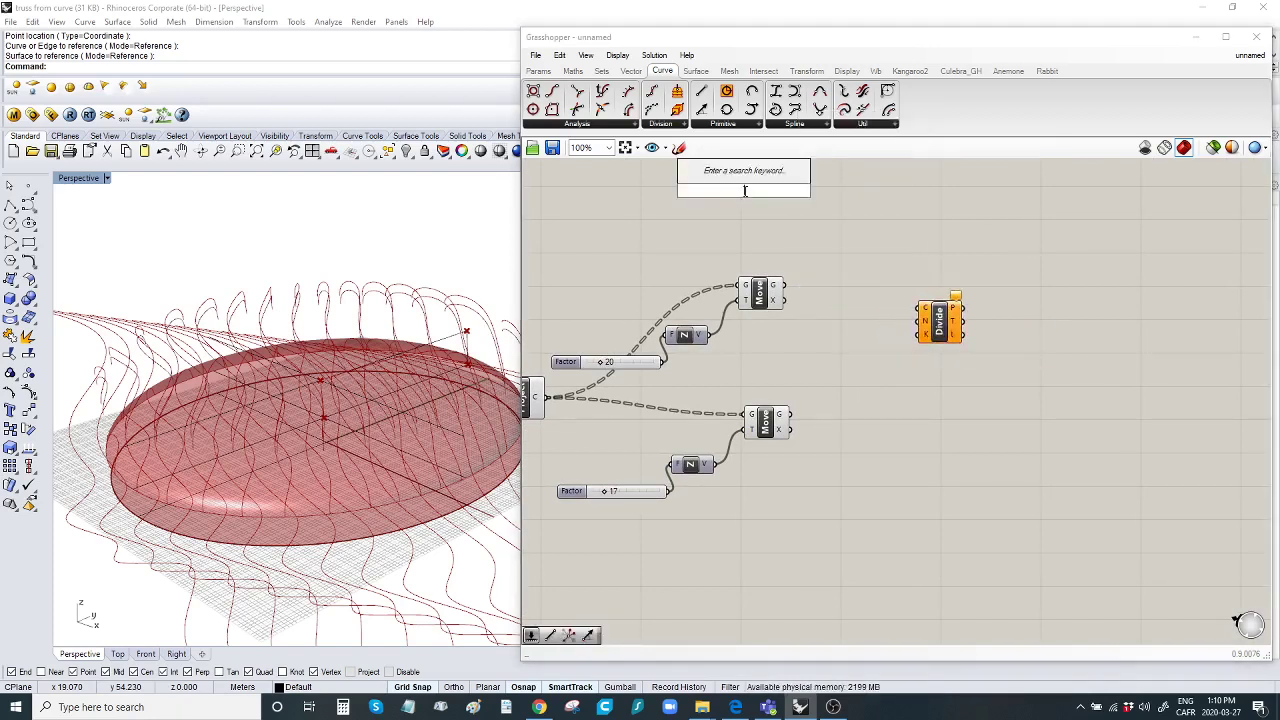
pyautogui.write('20')
pyautogui.press('Return')
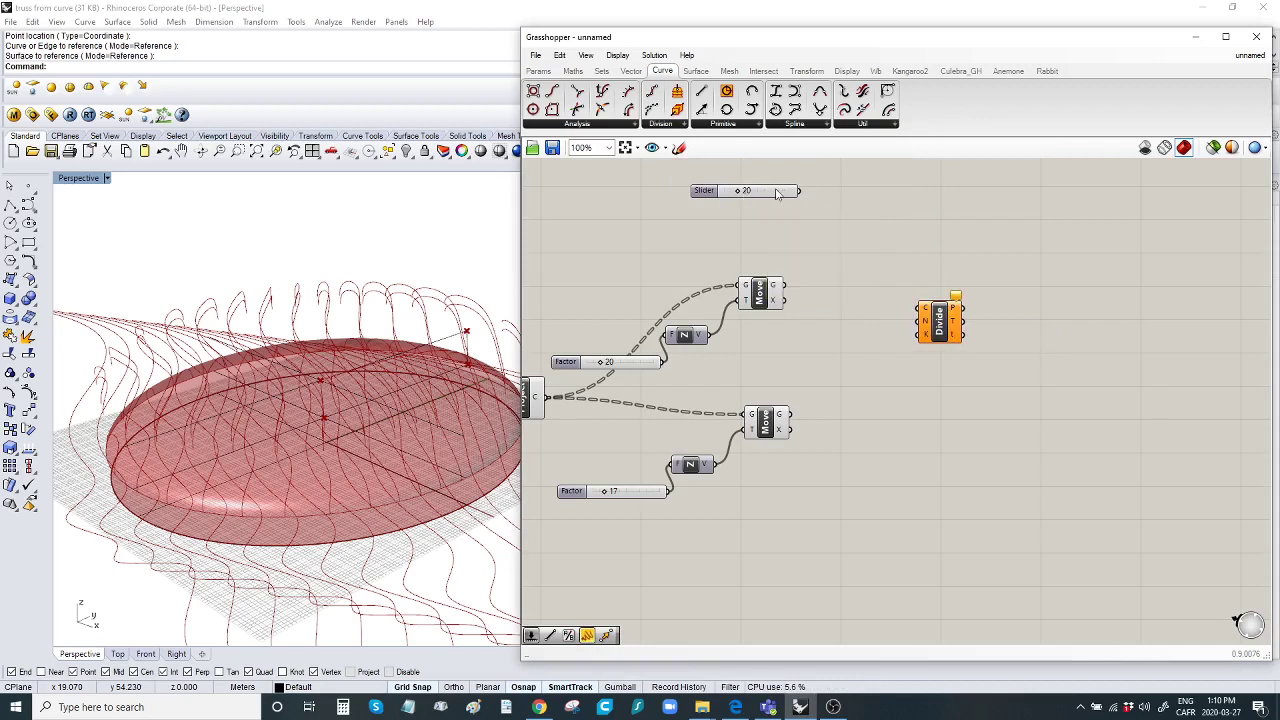
pyautogui.moveTo(798, 191); pyautogui.dragTo(808, 291)
pyautogui.moveTo(800, 191); pyautogui.dragTo(921, 320)
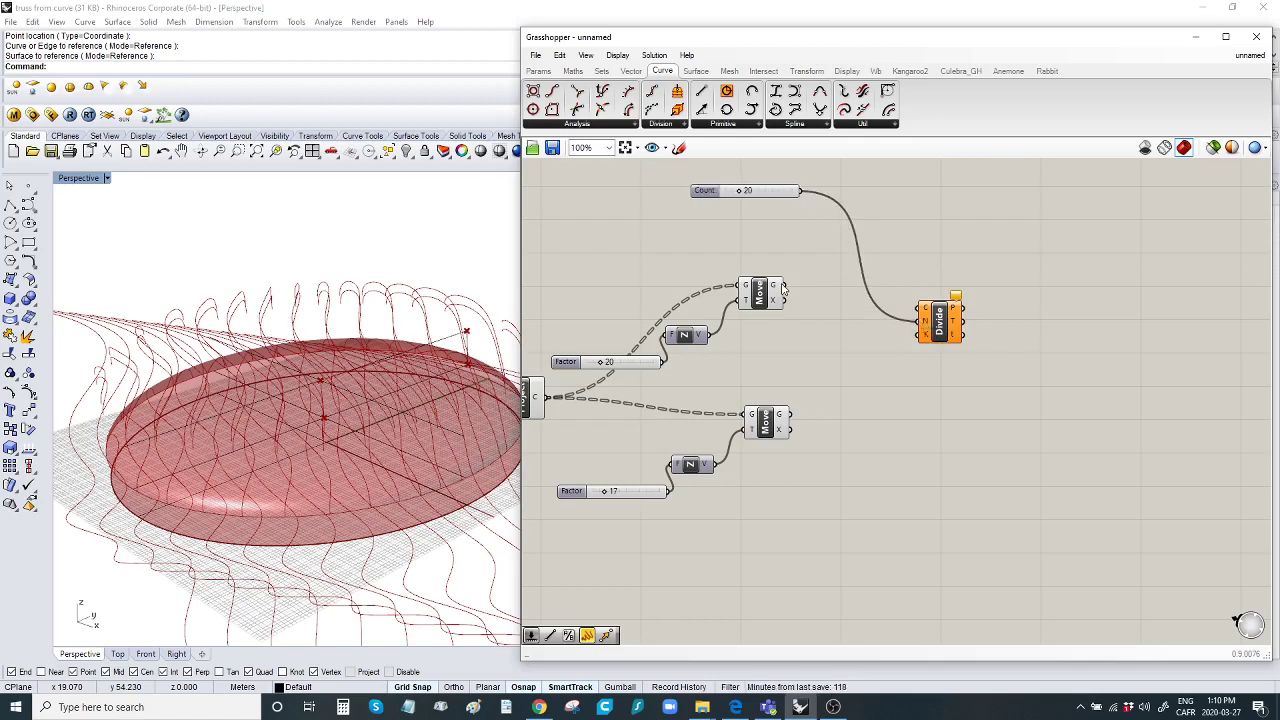
# Connect the first Move's curves to Divide Curve, and duplicate the component with the second Move's curves as its input.
pyautogui.moveTo(785, 286); pyautogui.dragTo(946, 469)
pyautogui.moveTo(789, 414); pyautogui.dragTo(918, 446)
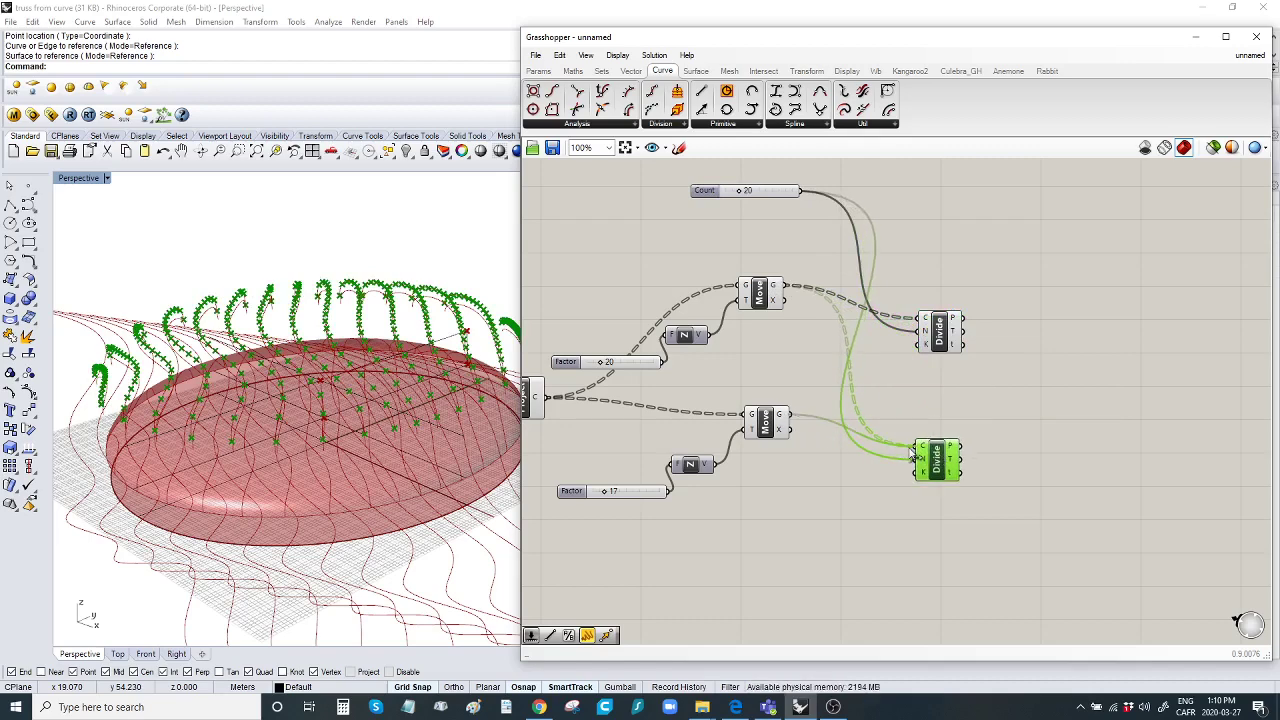
pyautogui.click(960, 396)
# Add a Cull Index component, connecting the first division's points to its list input and the count slider to its index input.
pyautogui.moveTo(982, 400); pyautogui.dragTo(824, 395, button='right')
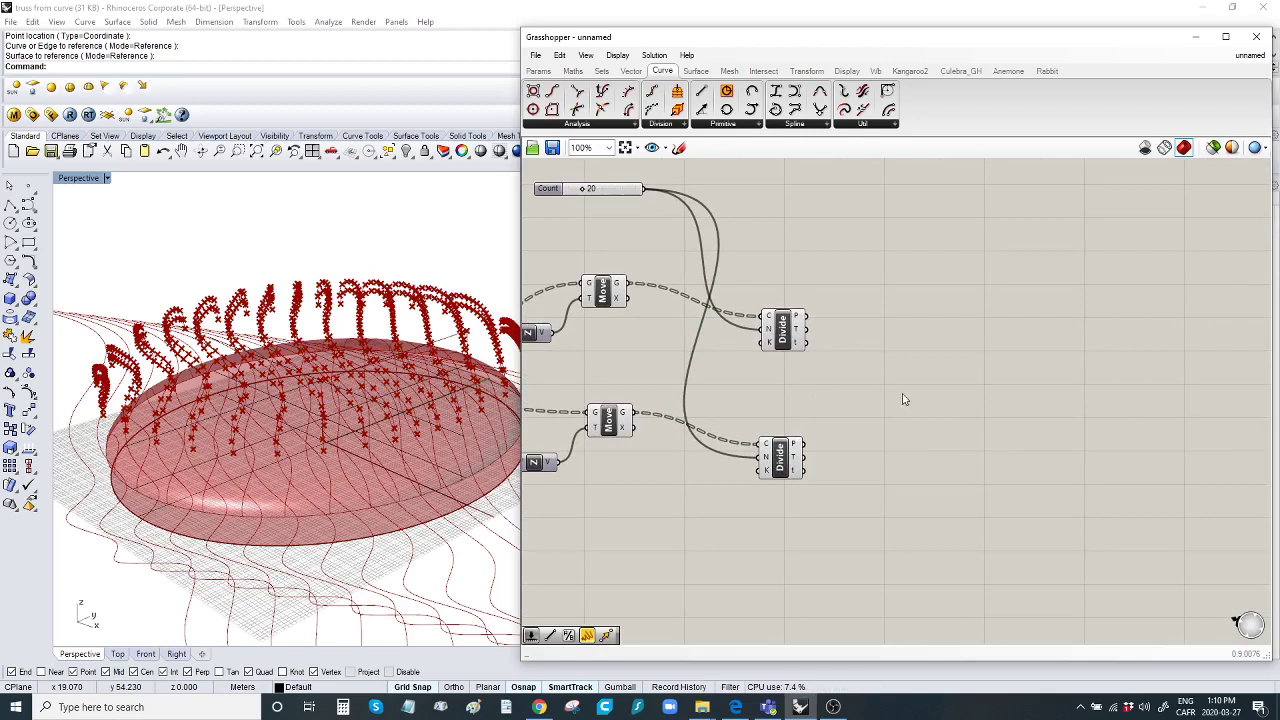
pyautogui.moveTo(904, 400); pyautogui.dragTo(877, 406, button='right')
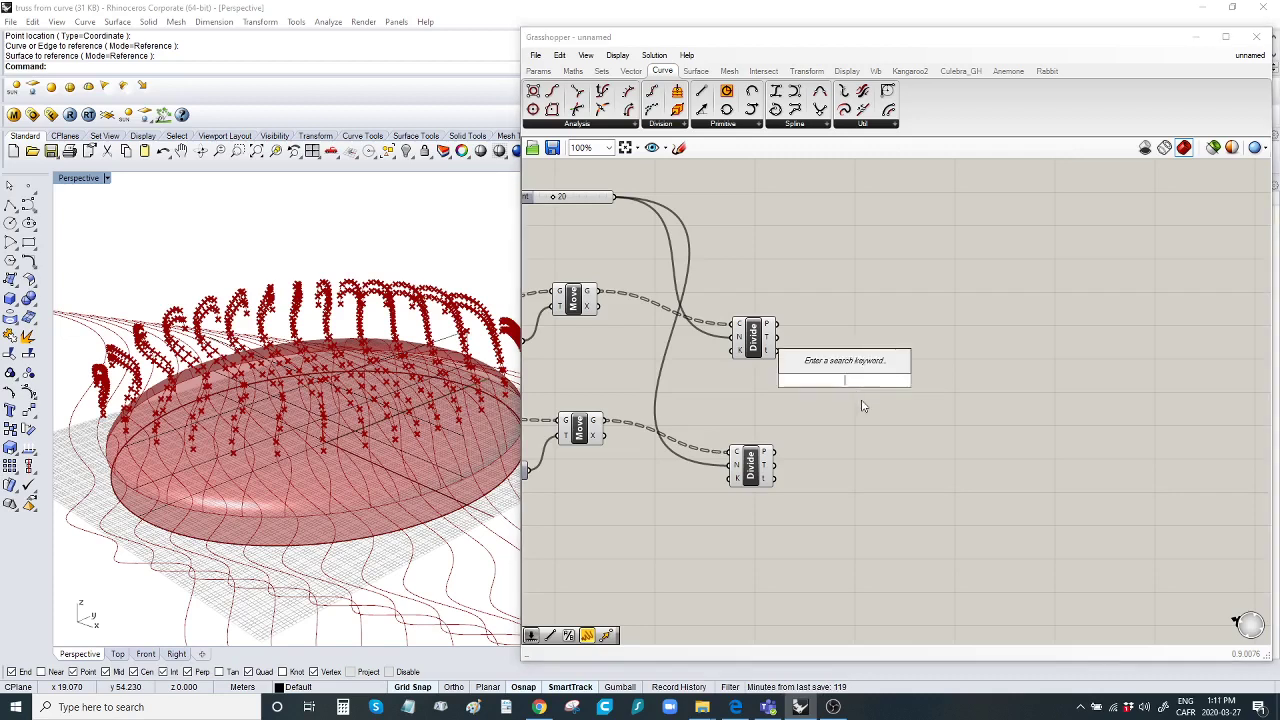
pyautogui.doubleClick(870, 414)
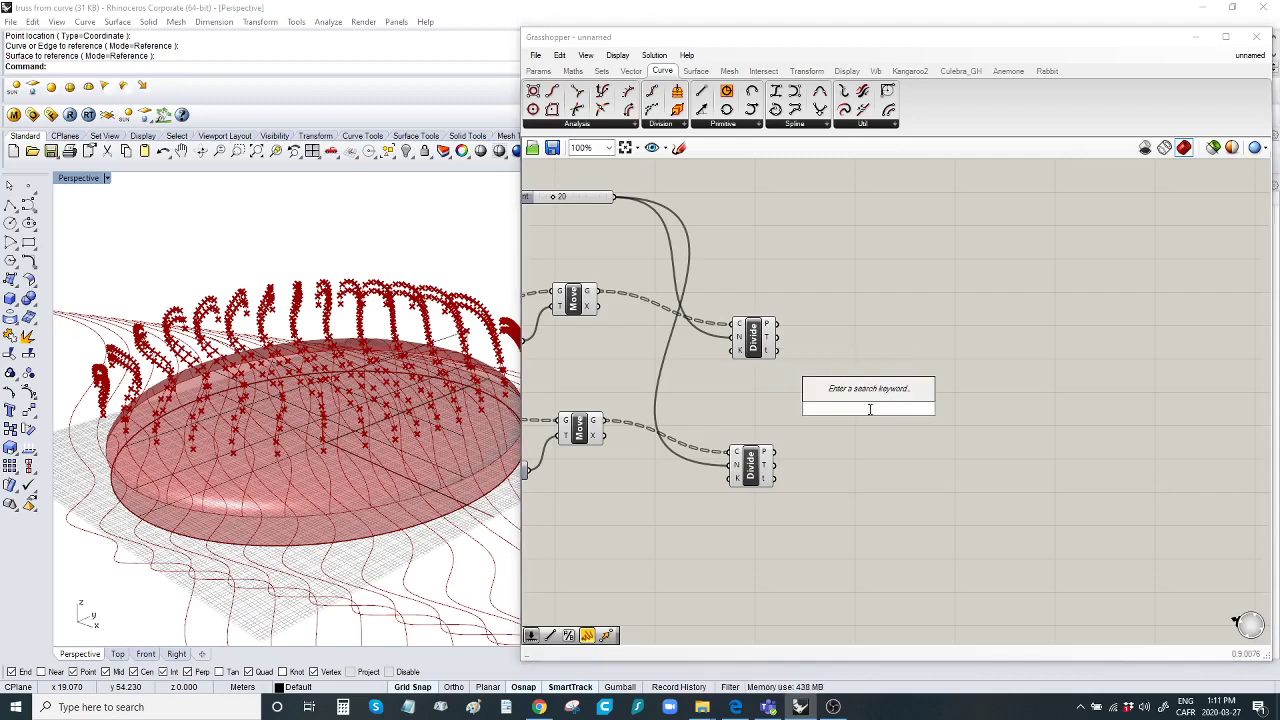
pyautogui.write('cu')
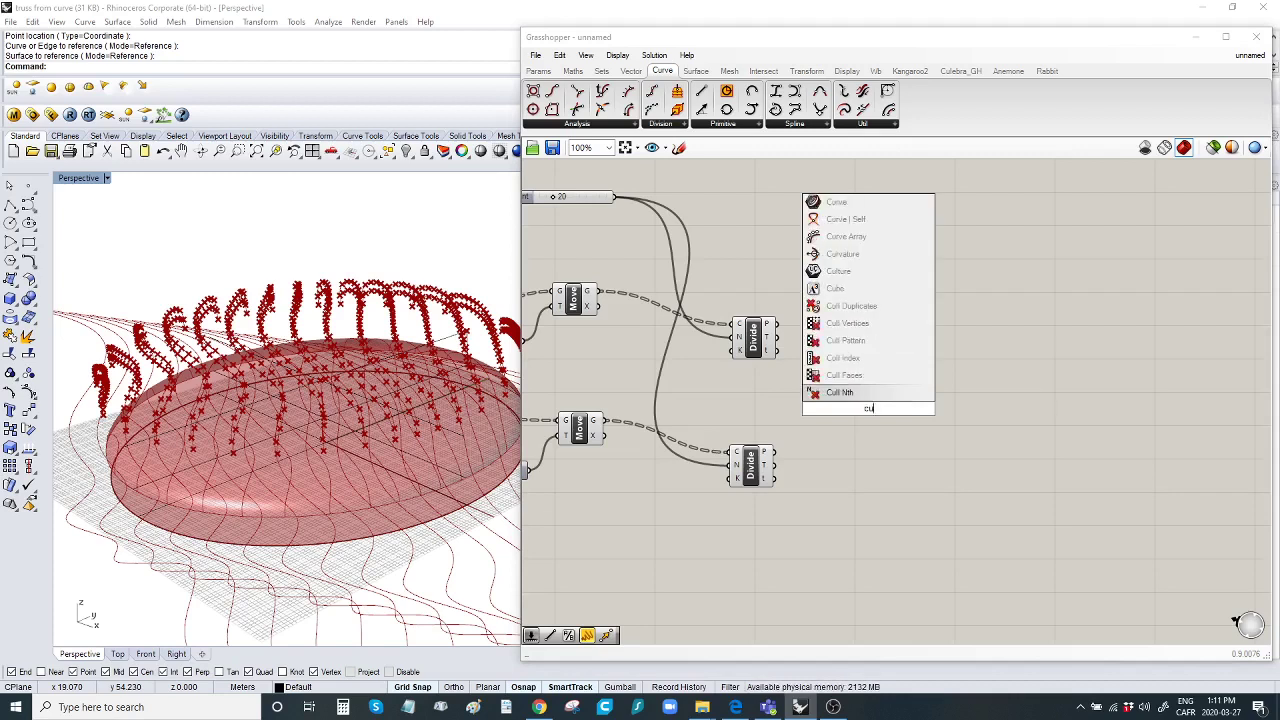
pyautogui.write('ll')
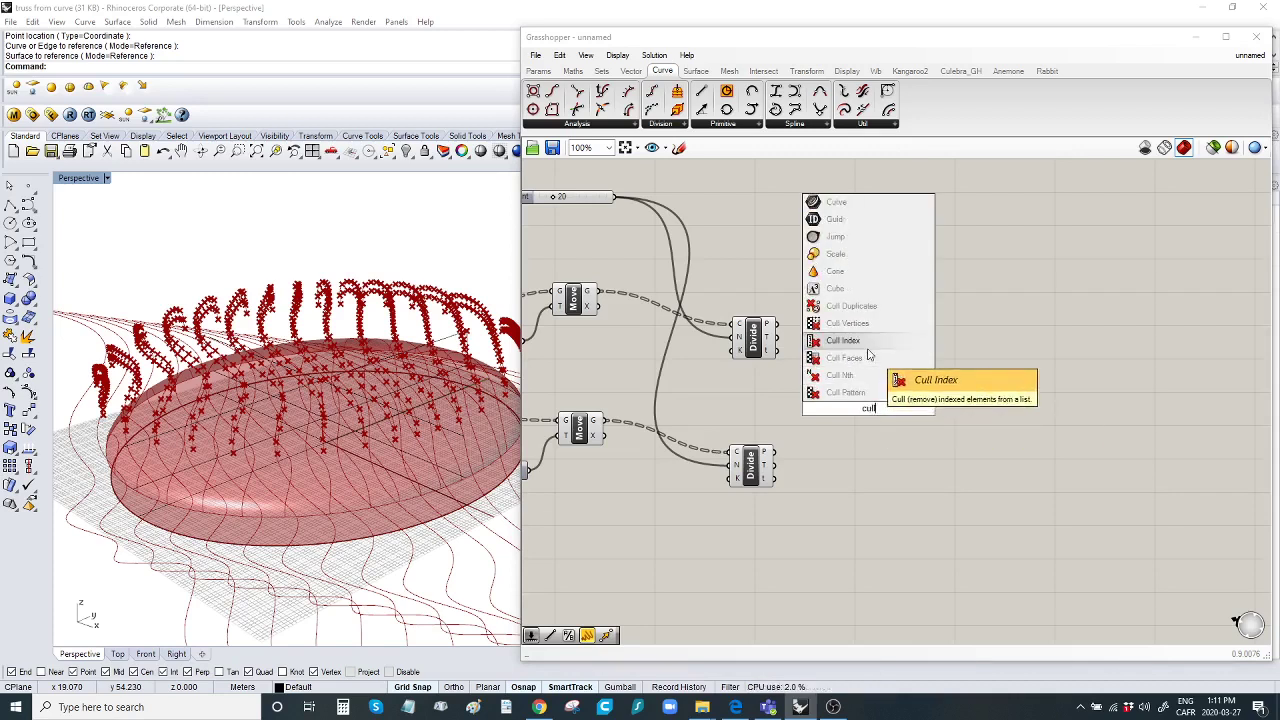
pyautogui.press('Return')
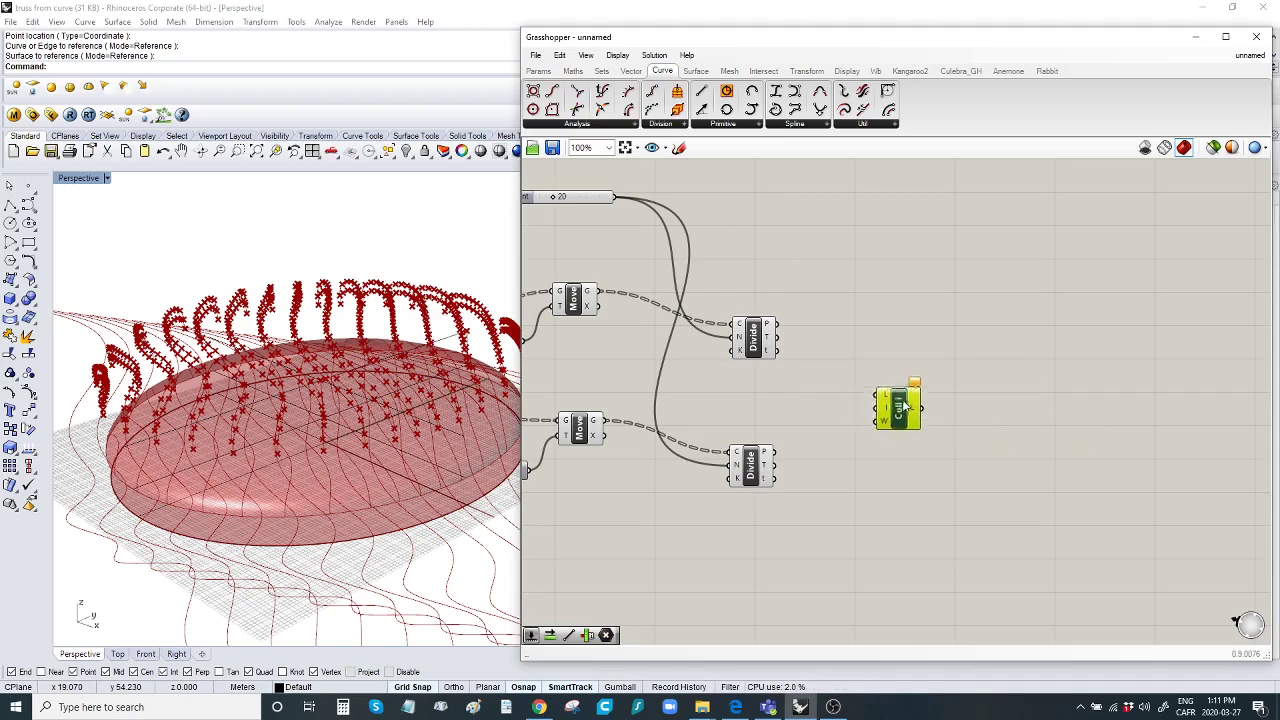
pyautogui.moveTo(905, 408); pyautogui.dragTo(881, 384)
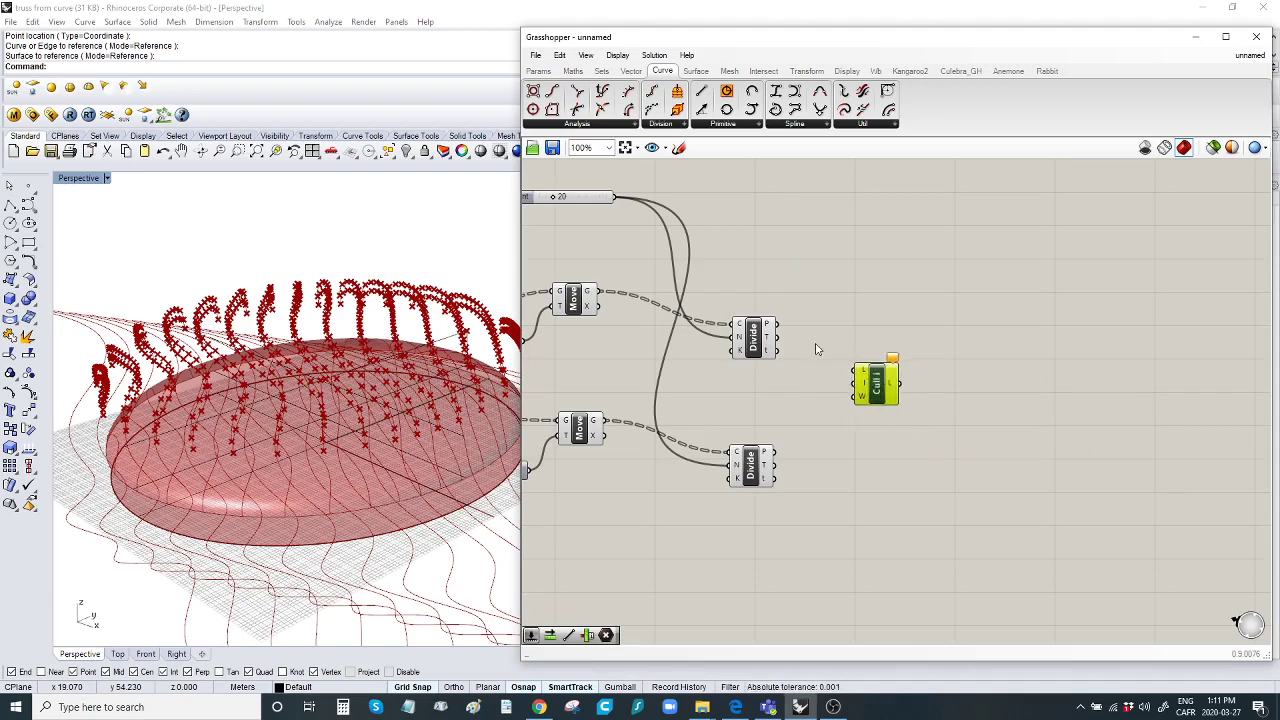
pyautogui.moveTo(779, 325); pyautogui.dragTo(877, 400)
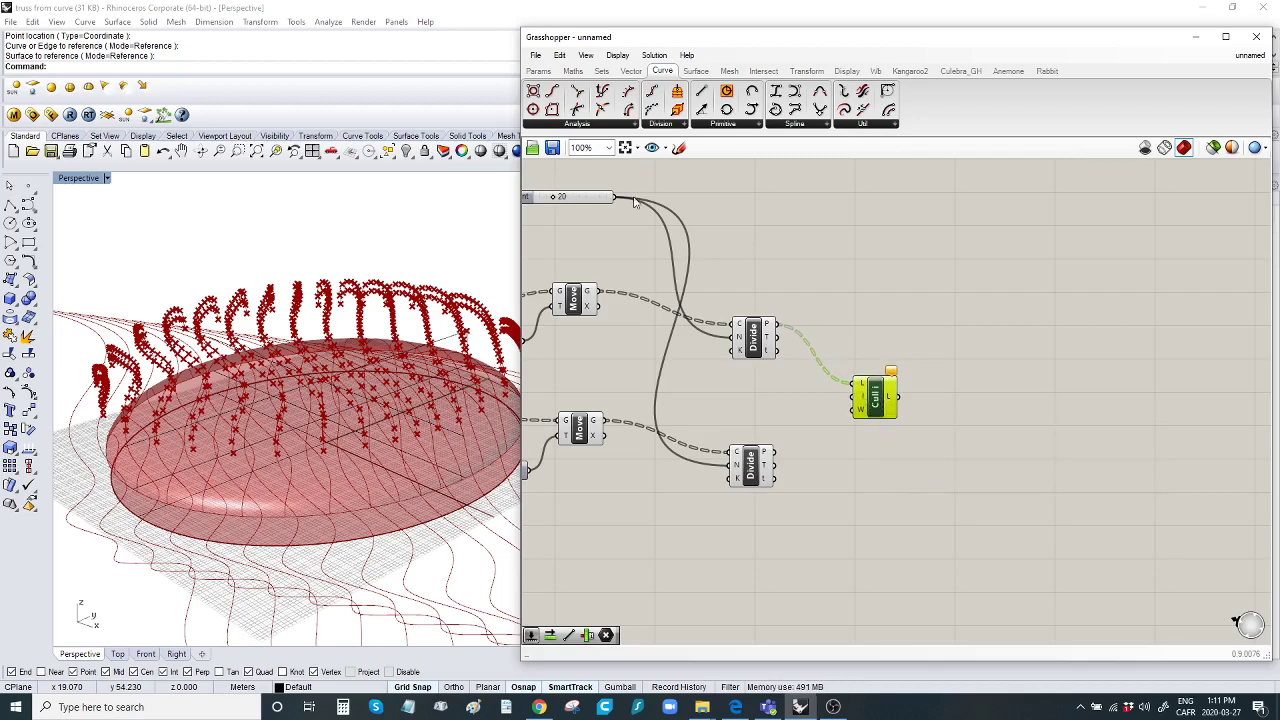
pyautogui.moveTo(613, 197); pyautogui.dragTo(853, 400)
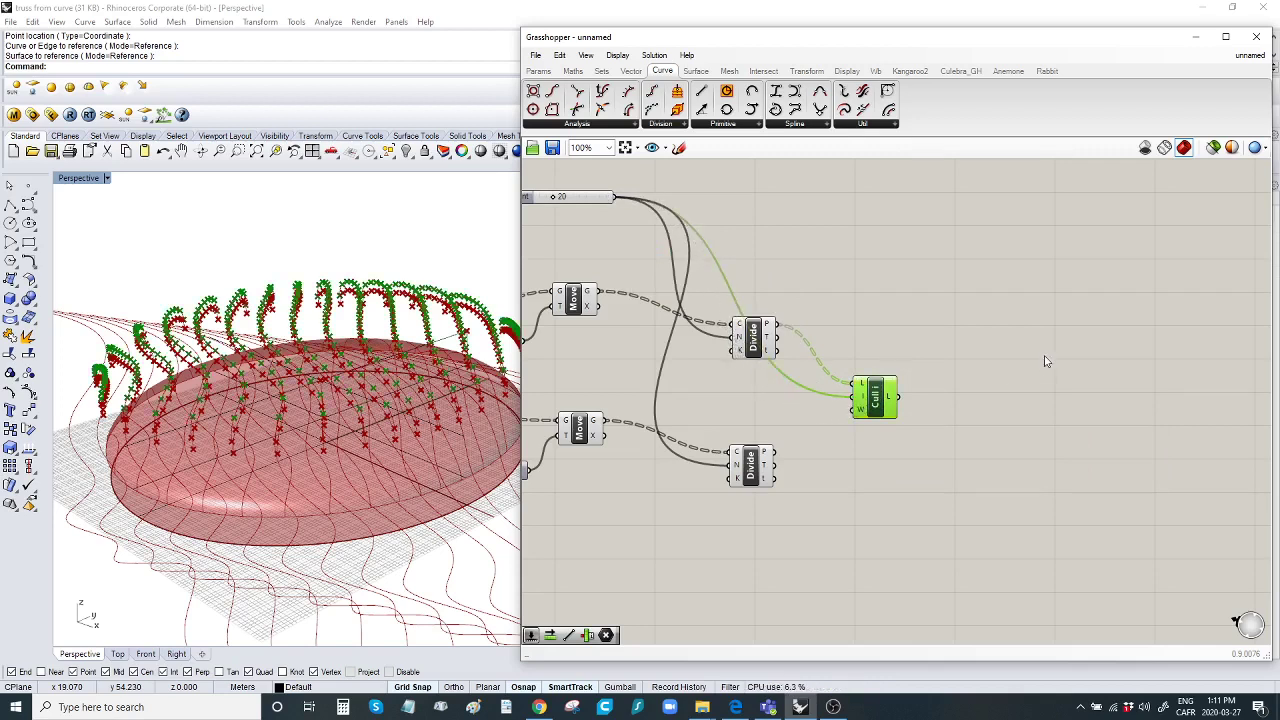
# Add a Line component and connect the culled points to its start point input.
pyautogui.doubleClick(1010, 338)
pyautogui.write('line')
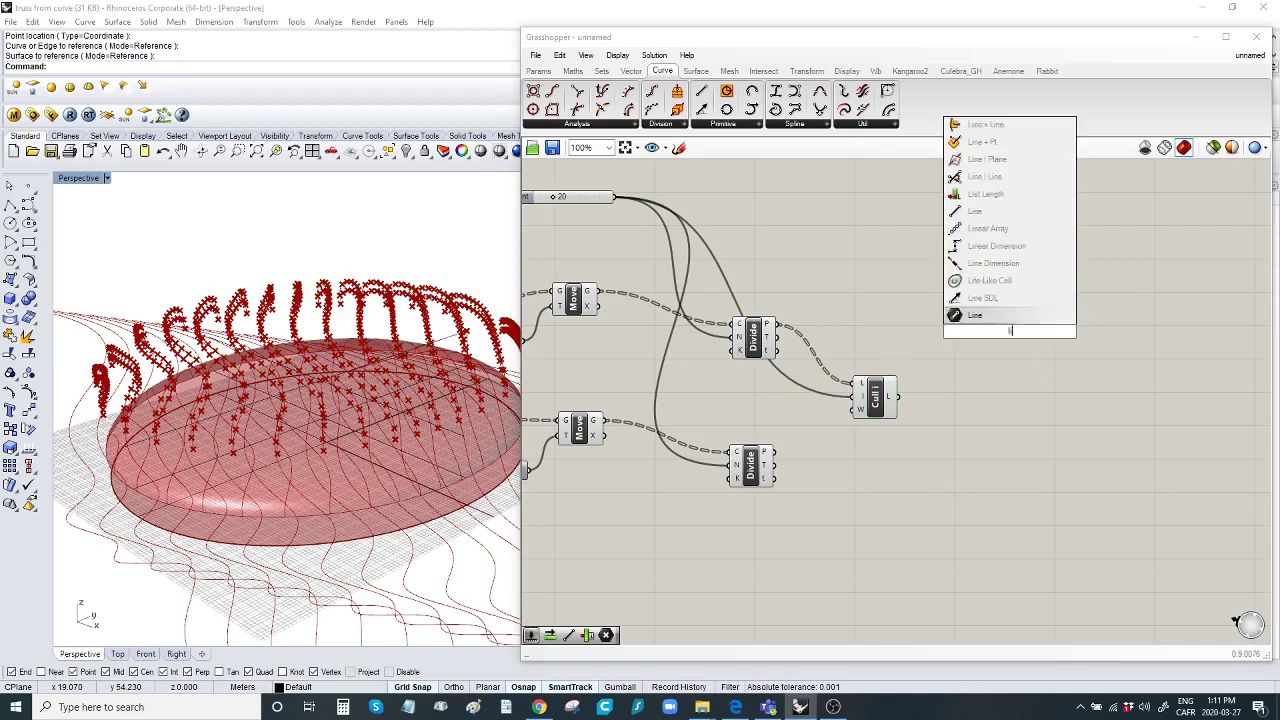
pyautogui.click(960, 316)
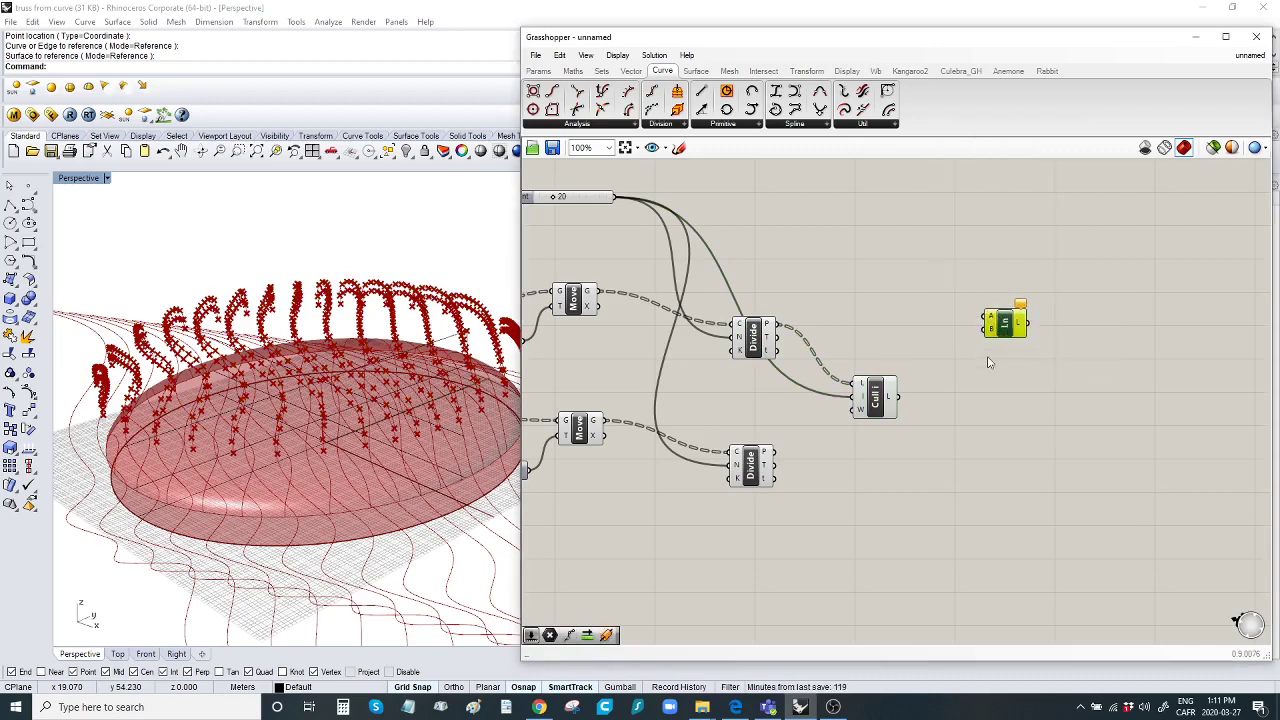
pyautogui.moveTo(904, 405); pyautogui.dragTo(1010, 344)
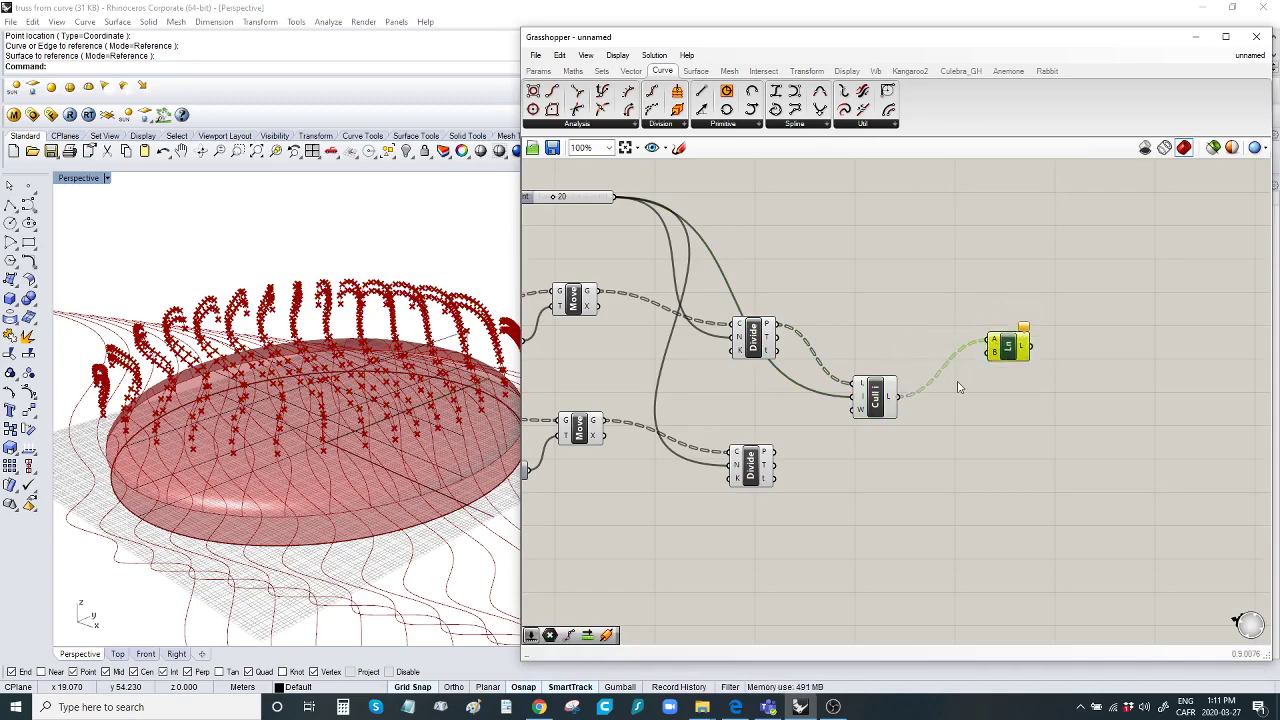
# Add a Shift List component and connect the second division's points to its list input.
pyautogui.moveTo(818, 455); pyautogui.dragTo(875, 365, button='right')
pyautogui.moveTo(810, 391); pyautogui.dragTo(808, 400)
pyautogui.doubleClick(876, 453)
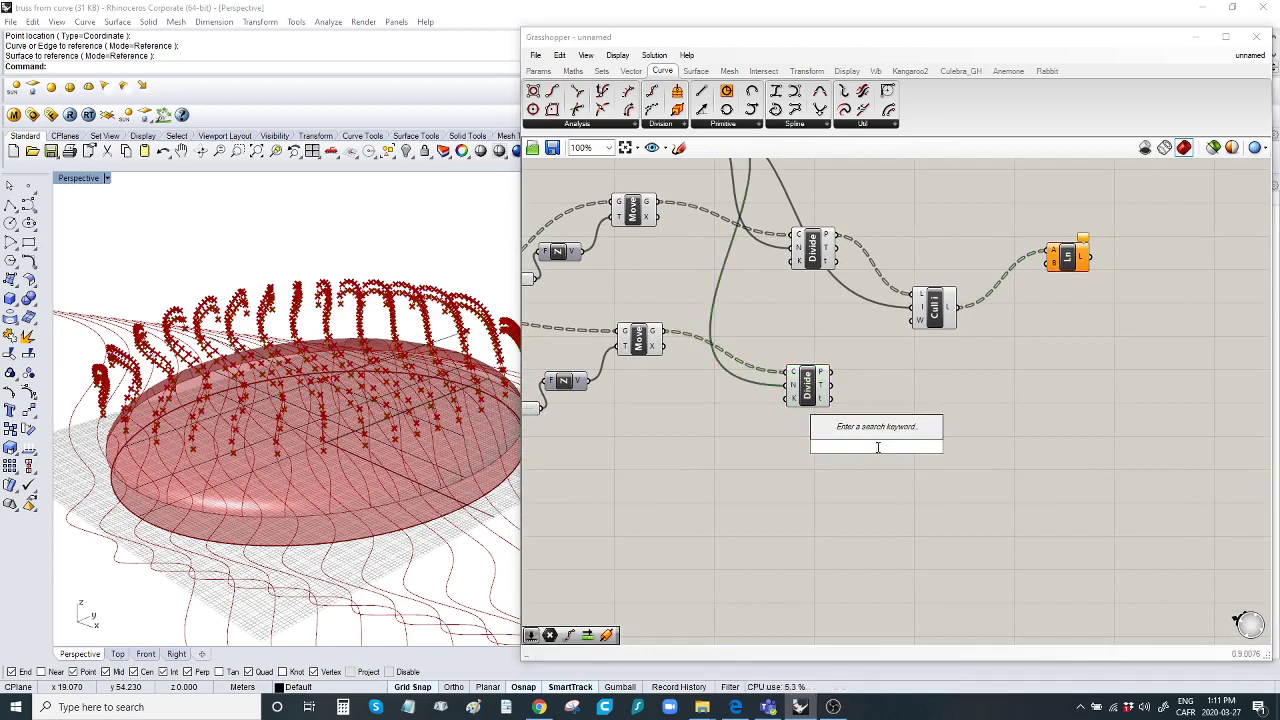
pyautogui.write('shift')
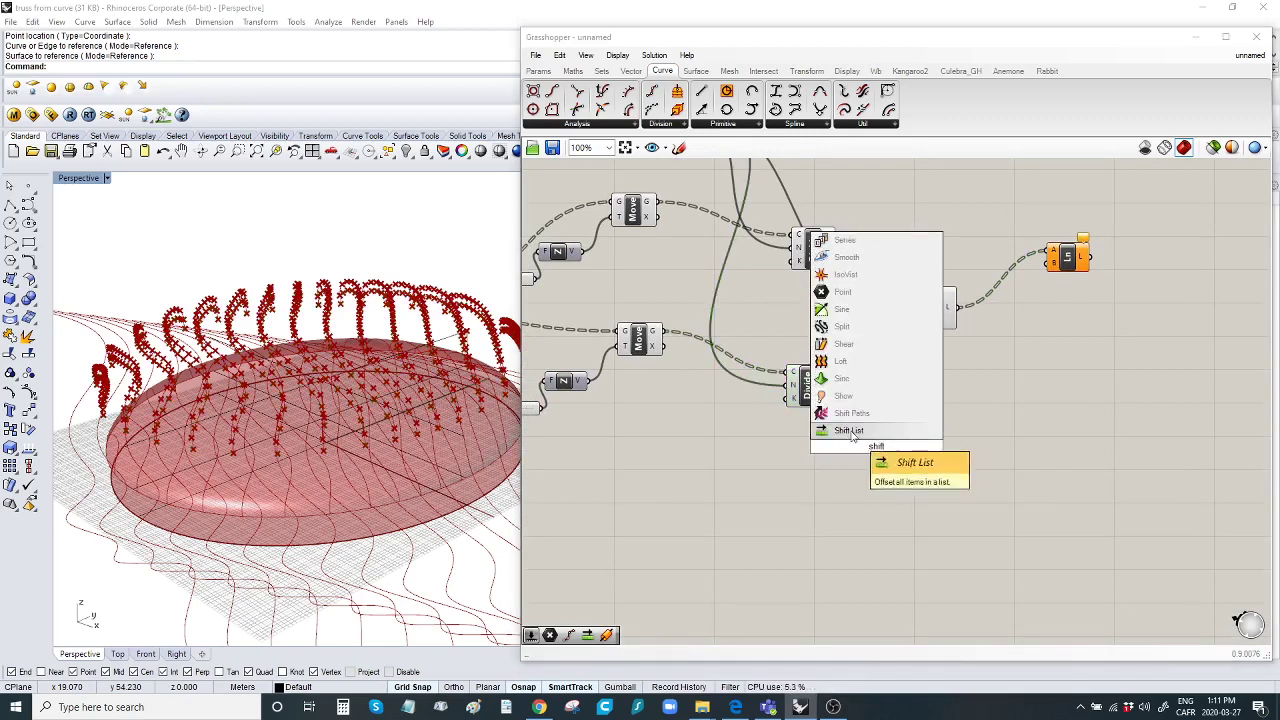
pyautogui.click(849, 431)
pyautogui.moveTo(828, 375); pyautogui.dragTo(871, 431)
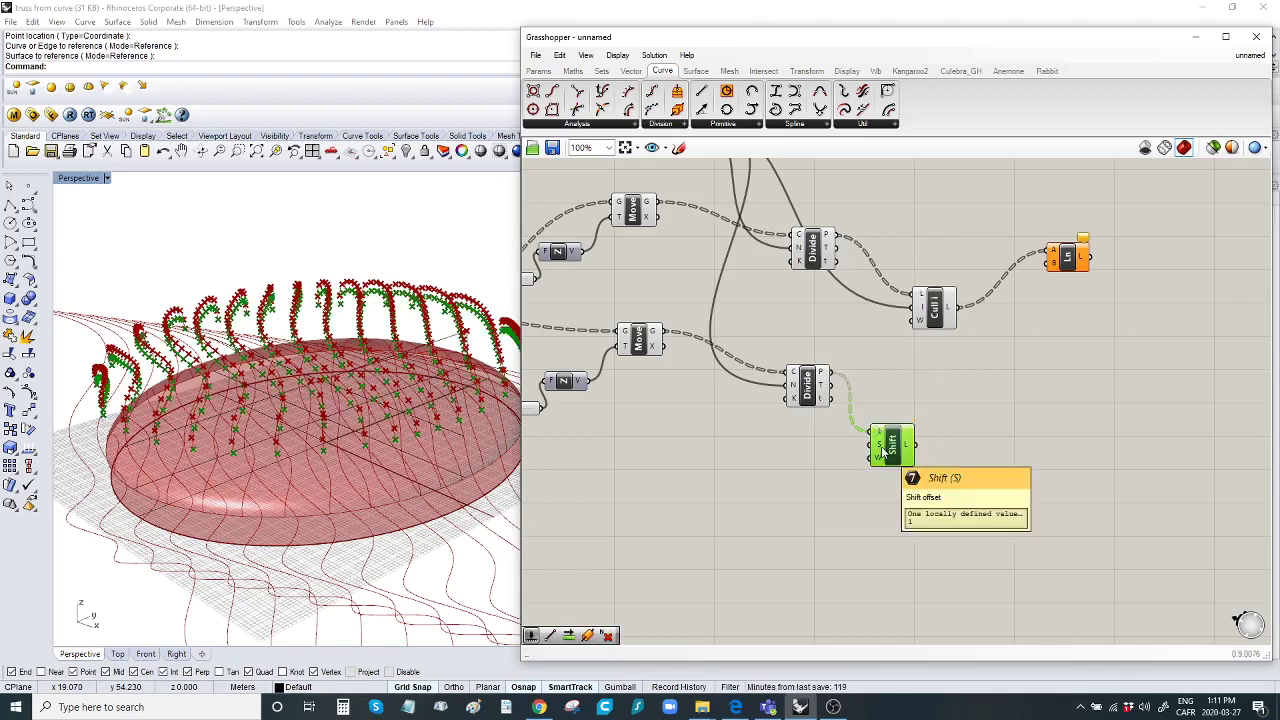
# Duplicate the Cull Index component and connect the Shift List output to the copy's list input.
pyautogui.click(935, 310)
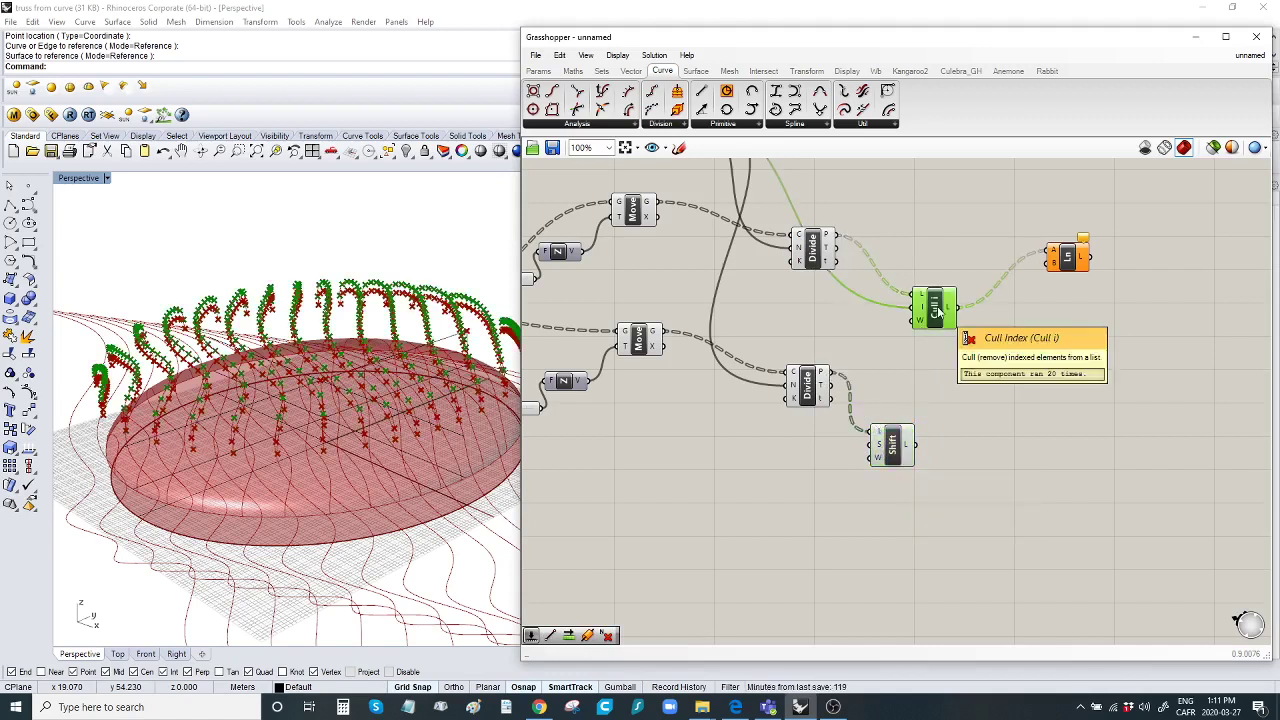
pyautogui.keyDown('alt'); pyautogui.moveTo(937, 310); pyautogui.dragTo(1014, 446); pyautogui.keyUp('alt')
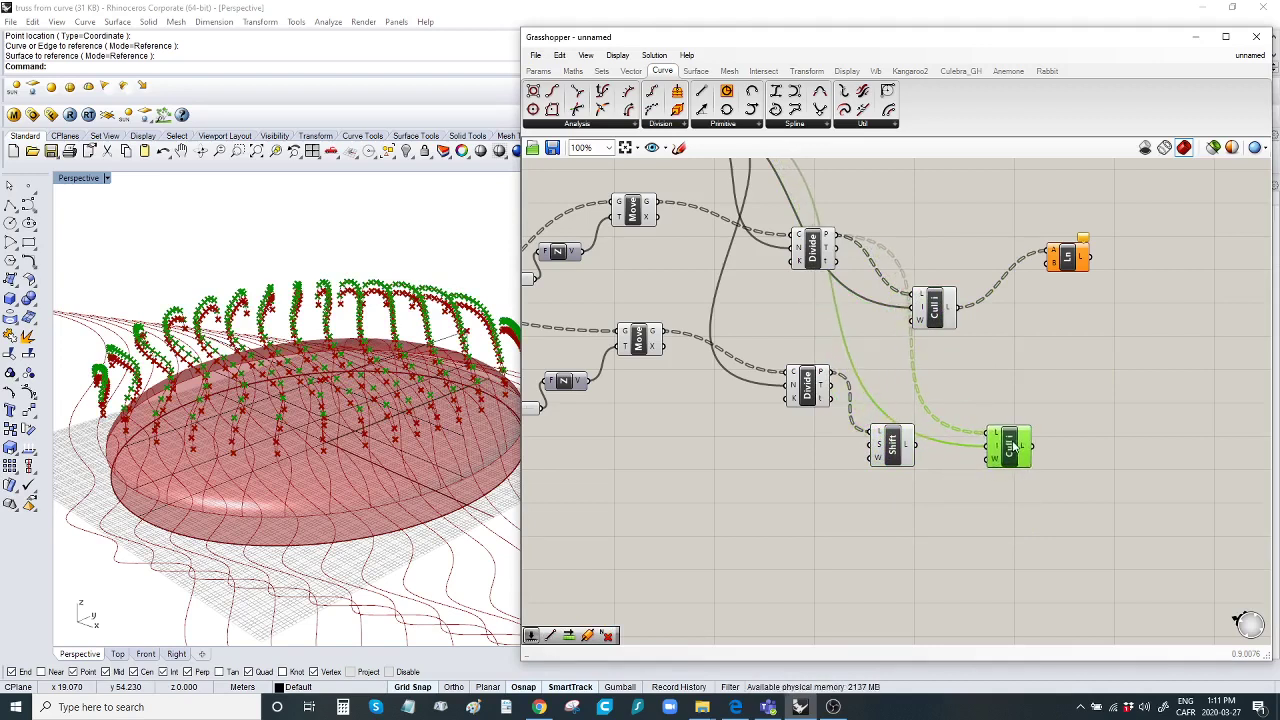
pyautogui.moveTo(916, 444); pyautogui.dragTo(1000, 446)
pyautogui.moveTo(1021, 386); pyautogui.dragTo(991, 409, button='right')
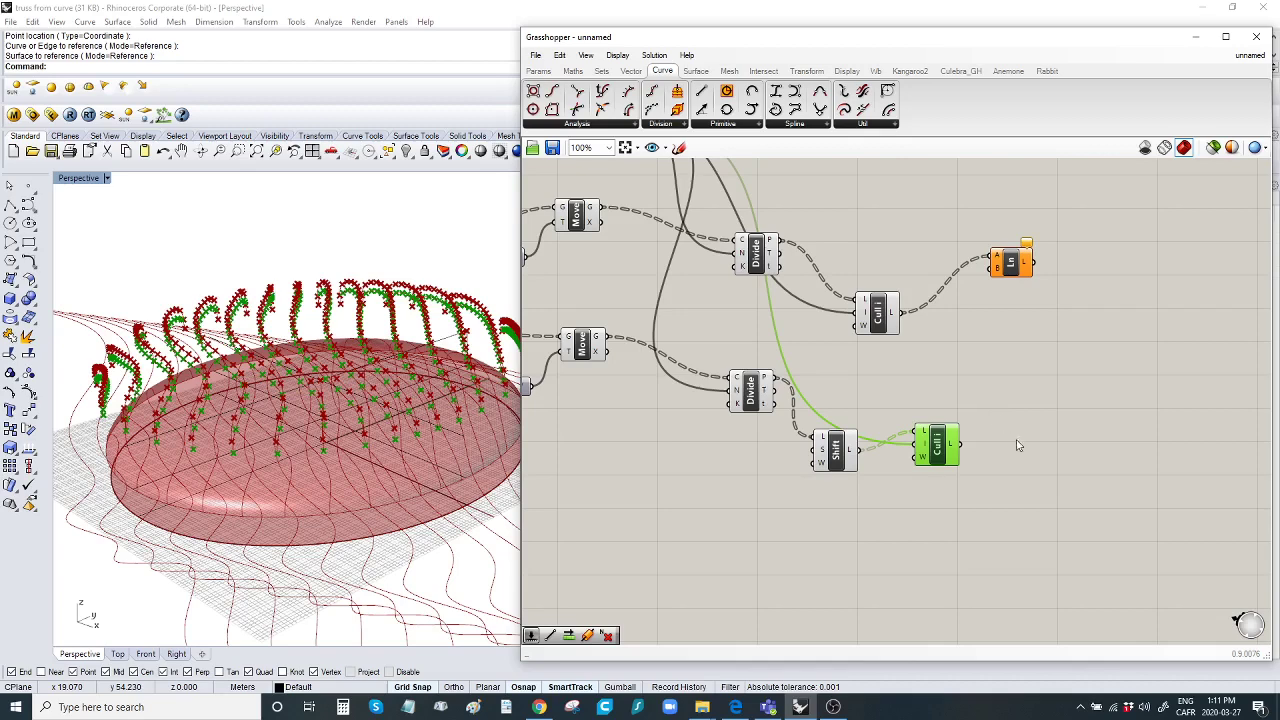
# Connect the second Cull Index's list to the Line's end point input and move the Line component away from the culls.
pyautogui.moveTo(960, 444); pyautogui.dragTo(998, 280)
pyautogui.moveTo(420, 400); pyautogui.dragTo(370, 310, button='right')
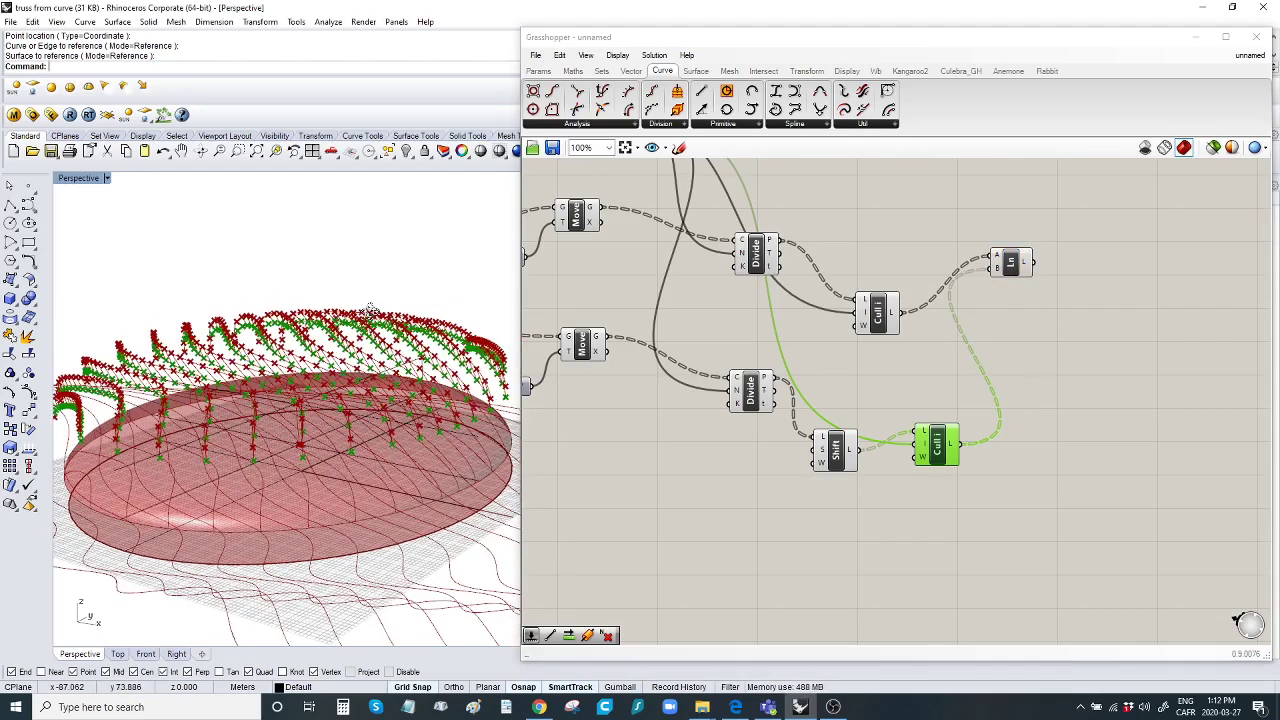
pyautogui.scroll(3, 185, 410)
pyautogui.scroll(2, 185, 410)
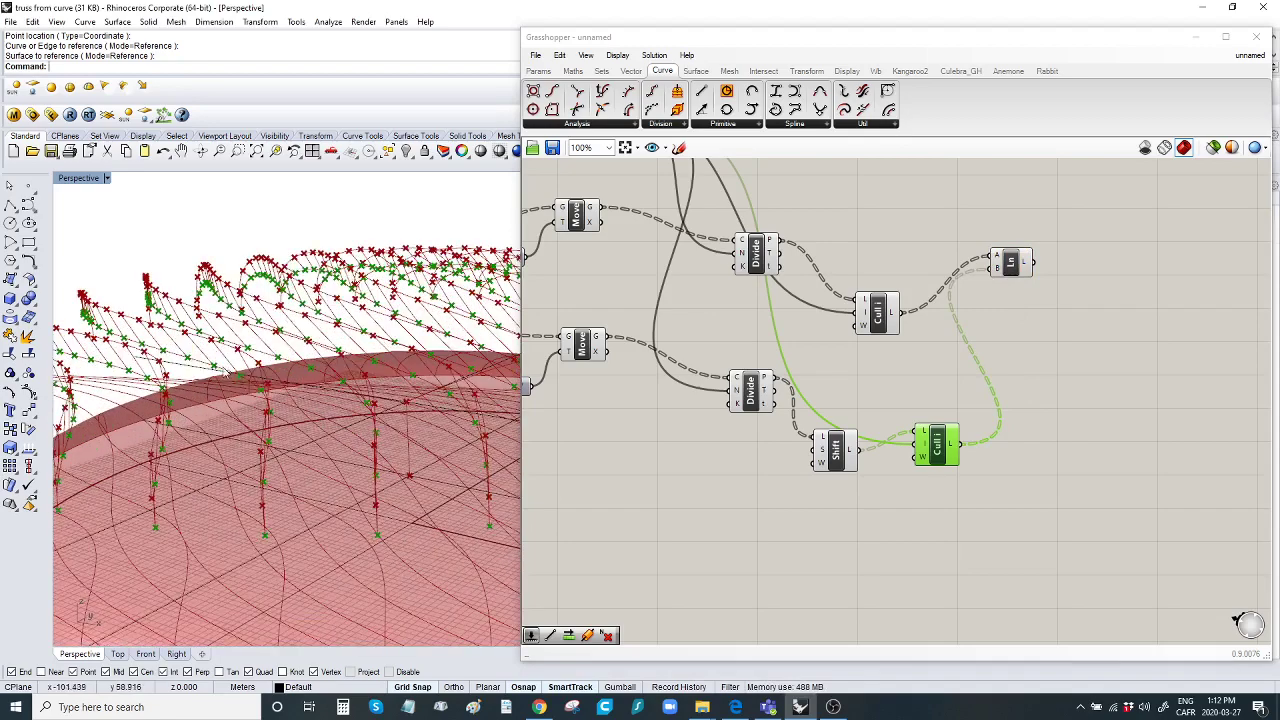
pyautogui.scroll(-5, 306, 358)
pyautogui.moveTo(410, 344); pyautogui.dragTo(340, 350, button='right')
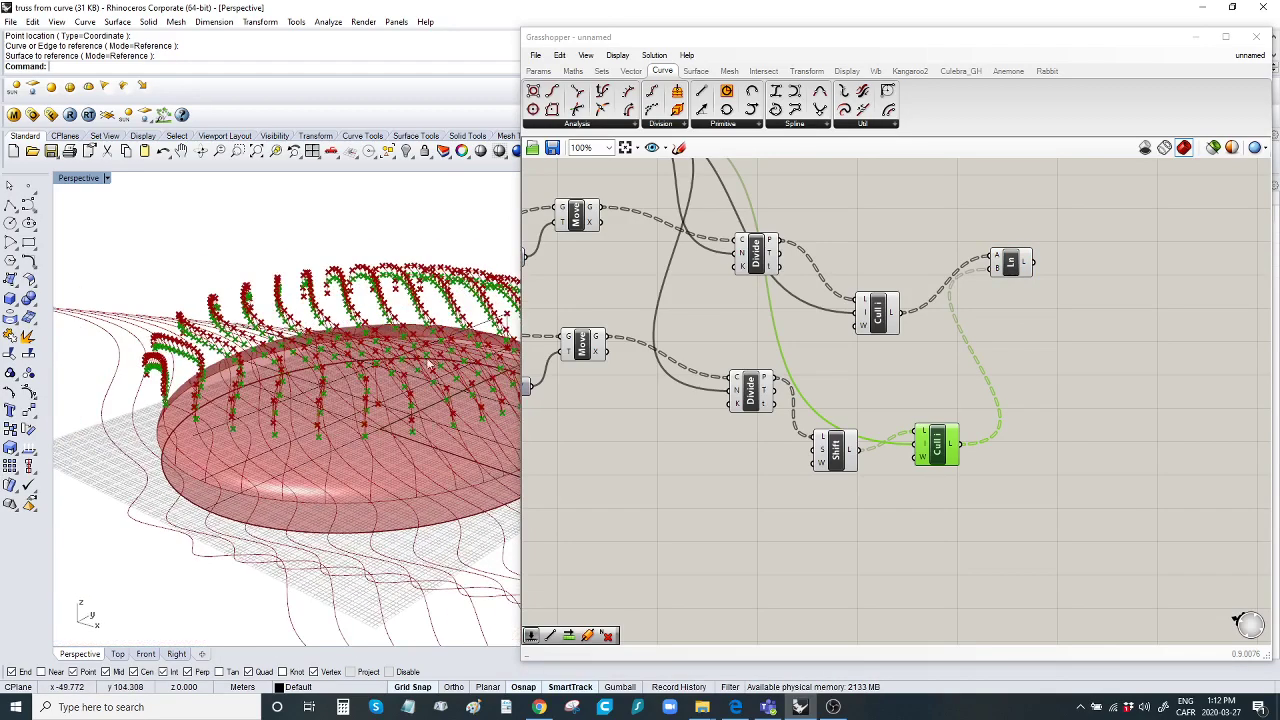
pyautogui.click(1070, 367)
pyautogui.moveTo(1012, 262); pyautogui.dragTo(1058, 306)
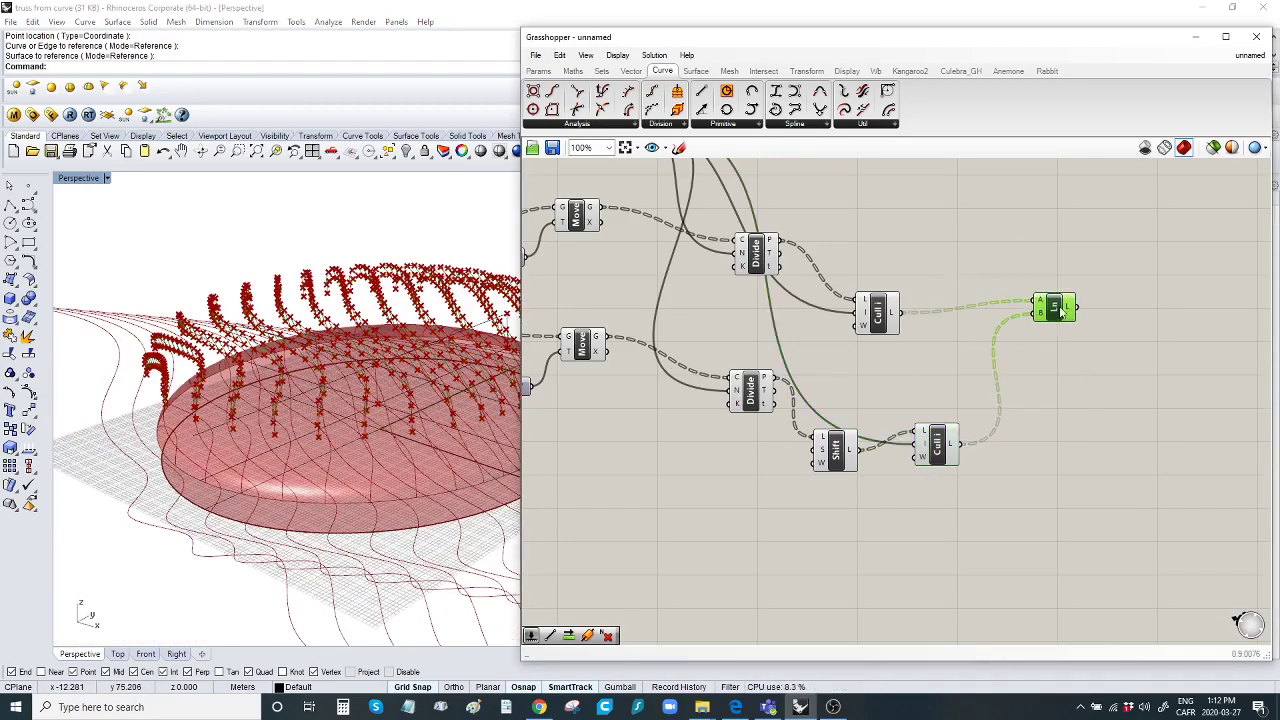
# Add a second Line component below the Shift List component.
pyautogui.moveTo(1072, 390); pyautogui.dragTo(946, 328, button='right')
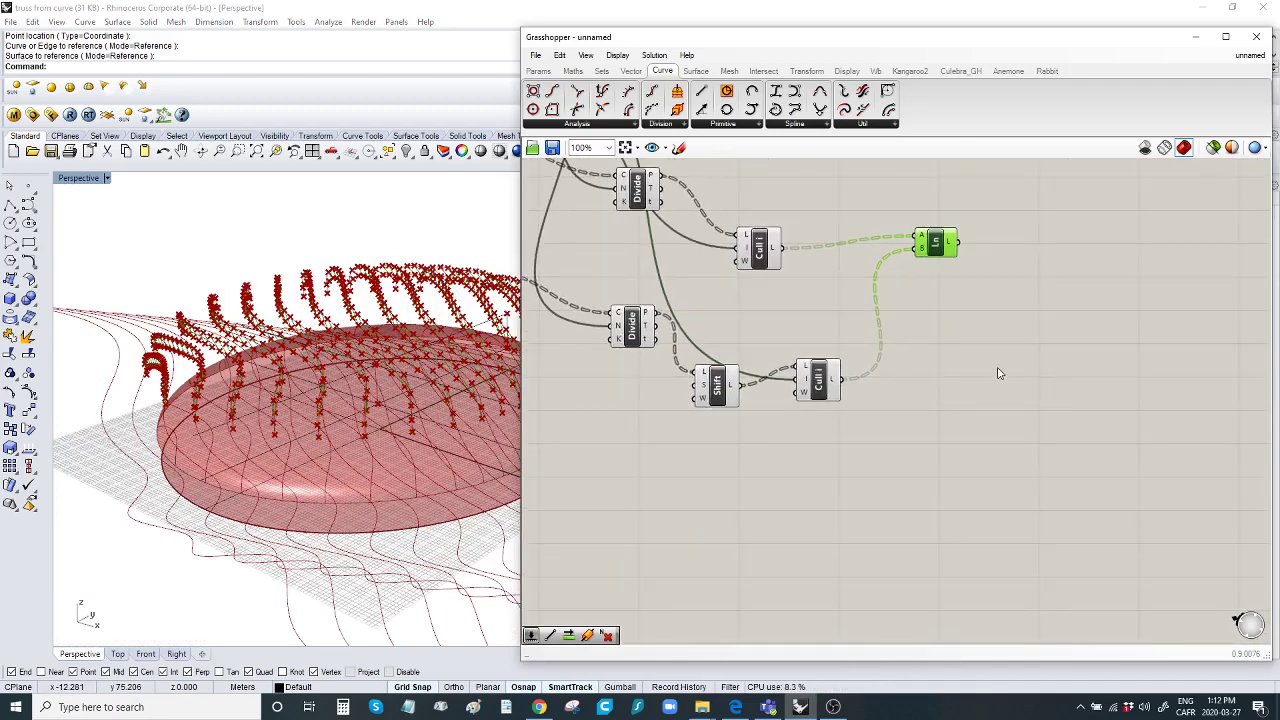
pyautogui.moveTo(998, 373); pyautogui.dragTo(1091, 360, button='right')
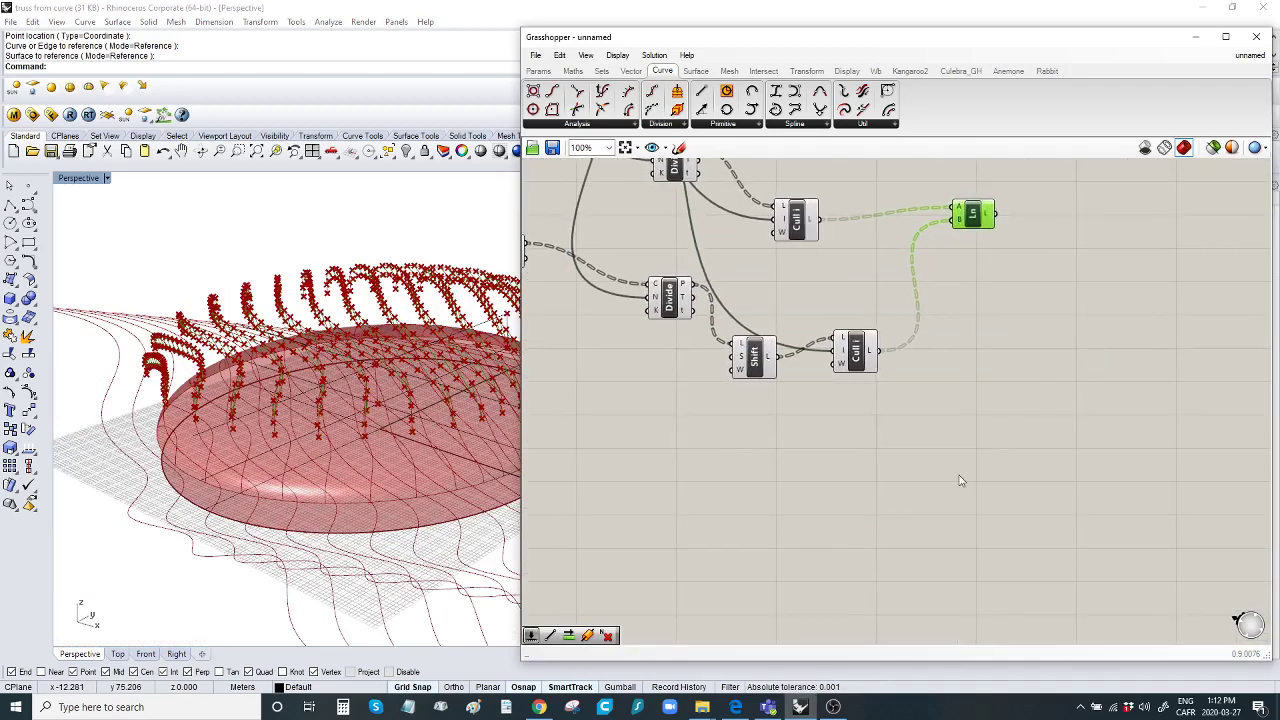
pyautogui.moveTo(838, 494); pyautogui.dragTo(1004, 557, button='right')
pyautogui.doubleClick(879, 543)
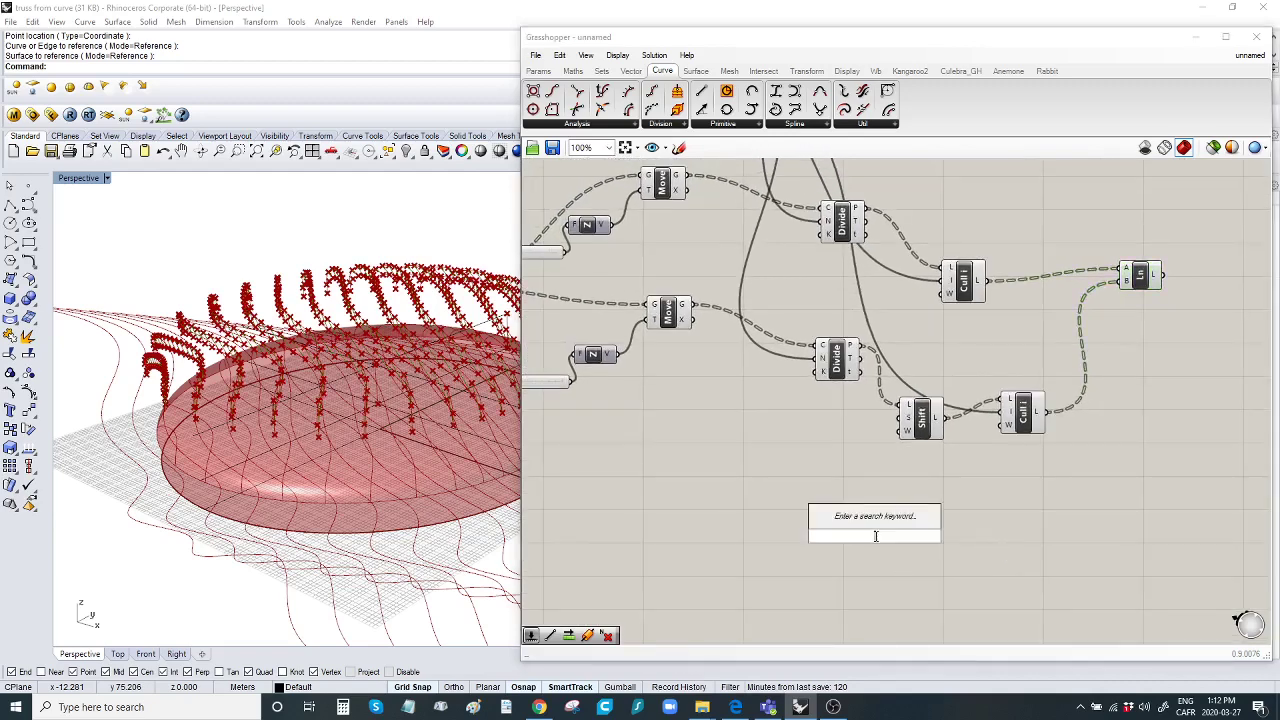
pyautogui.write('lin')
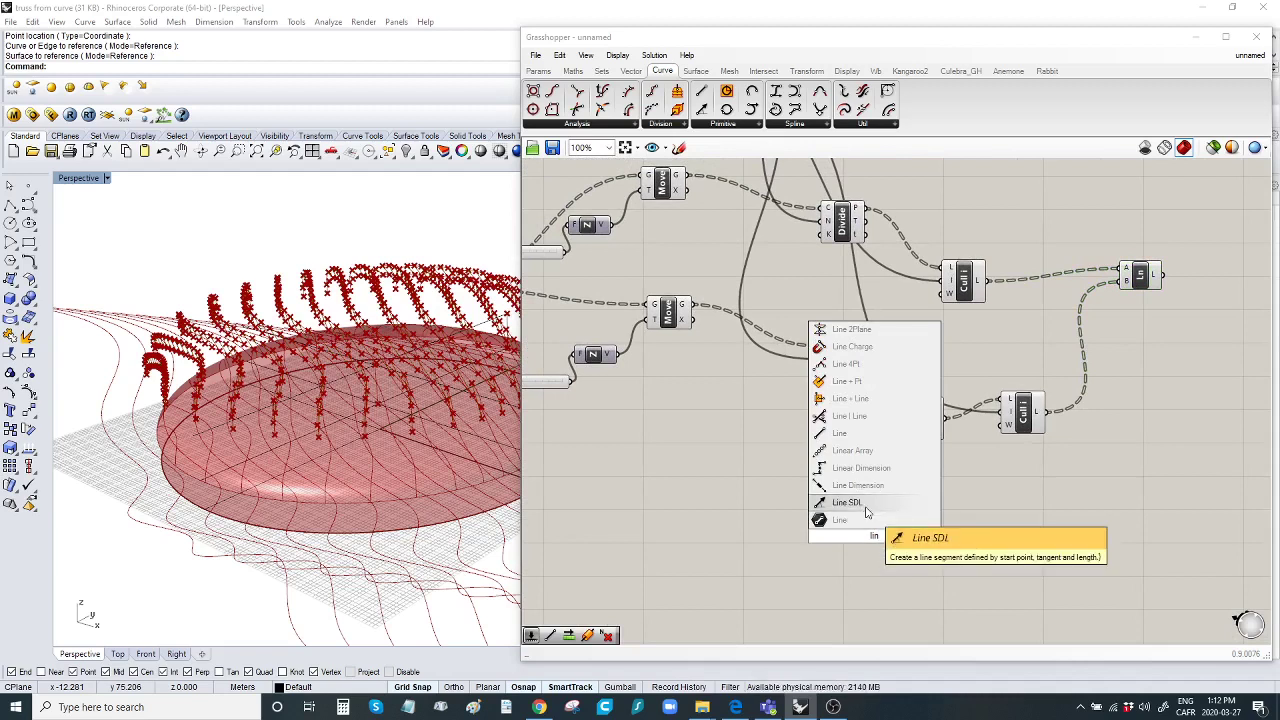
pyautogui.click(848, 434)
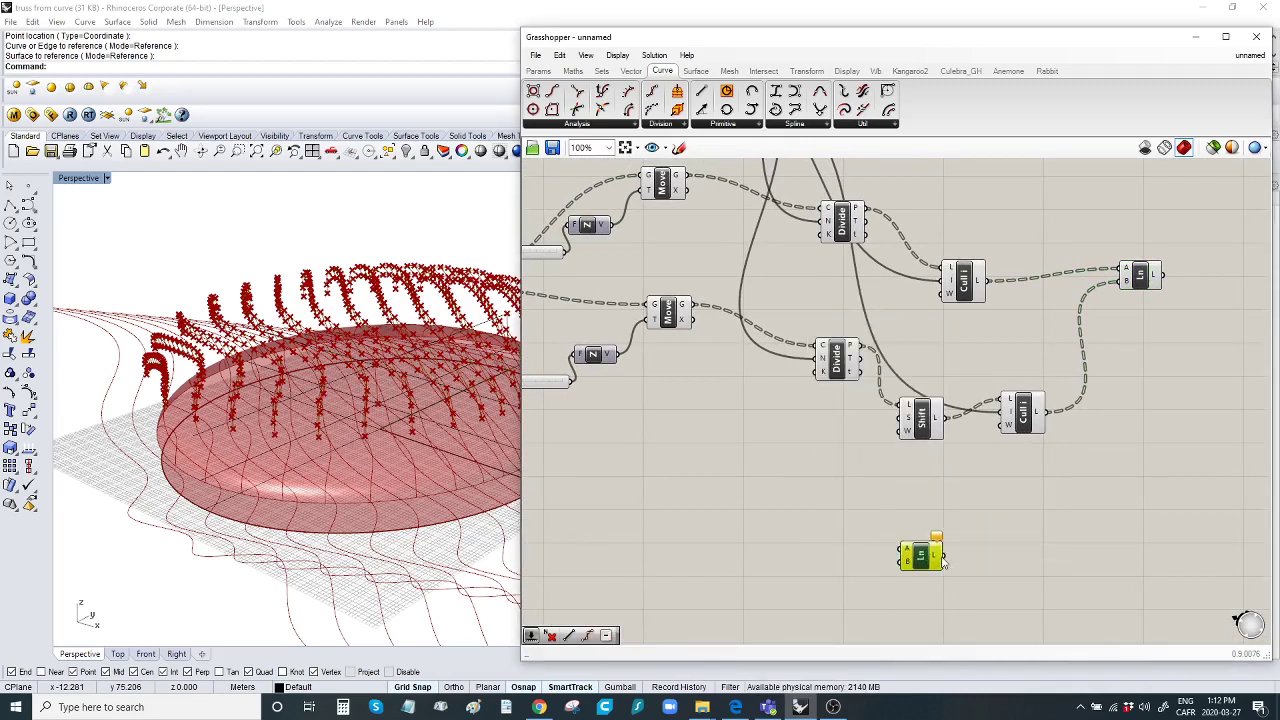
pyautogui.moveTo(938, 558); pyautogui.dragTo(978, 551)
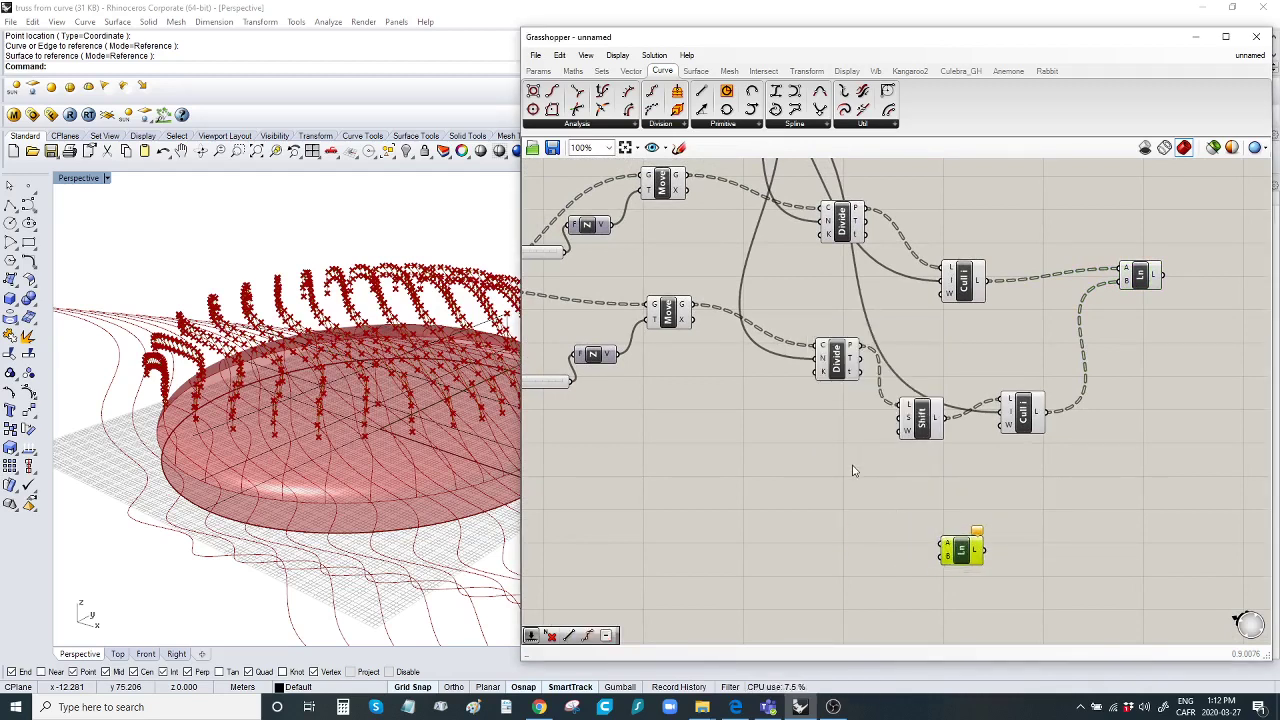
# Connect the first division's points to the second Line's start input and the second division's points to its end input, and inspect the lines.
pyautogui.moveTo(853, 471); pyautogui.dragTo(827, 494, button='right')
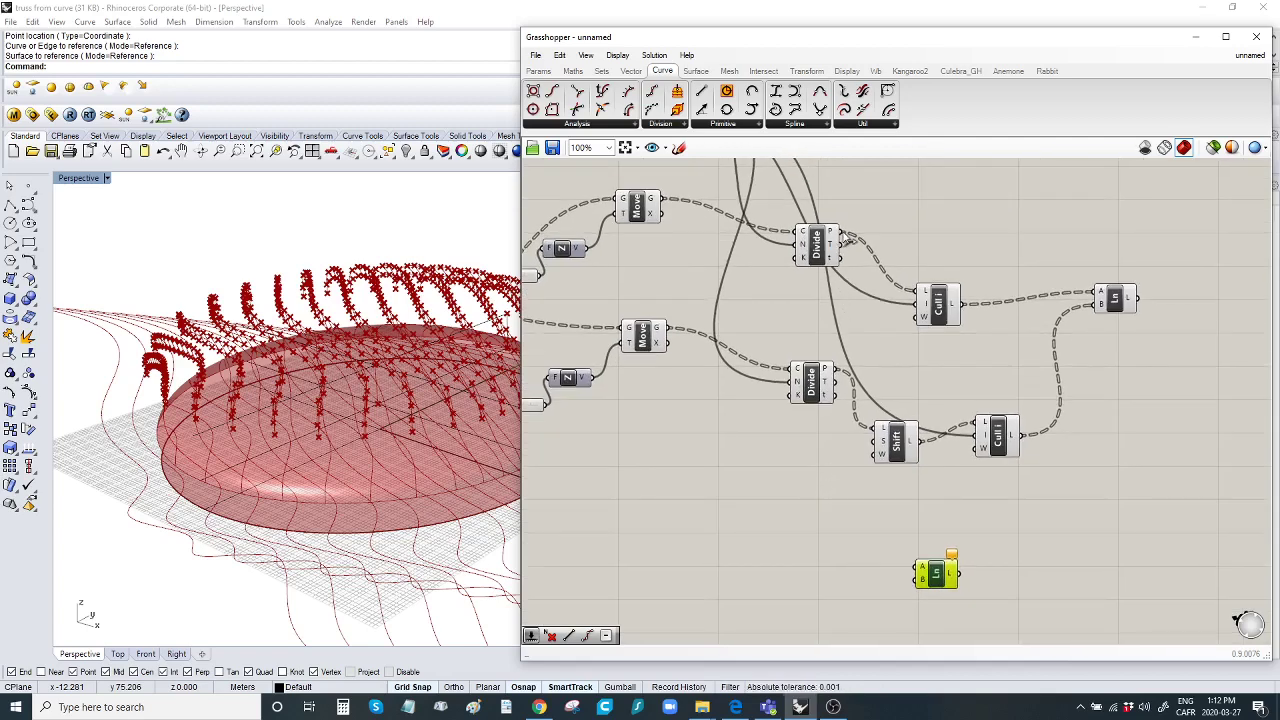
pyautogui.moveTo(843, 235); pyautogui.dragTo(932, 570)
pyautogui.moveTo(845, 377); pyautogui.dragTo(917, 590)
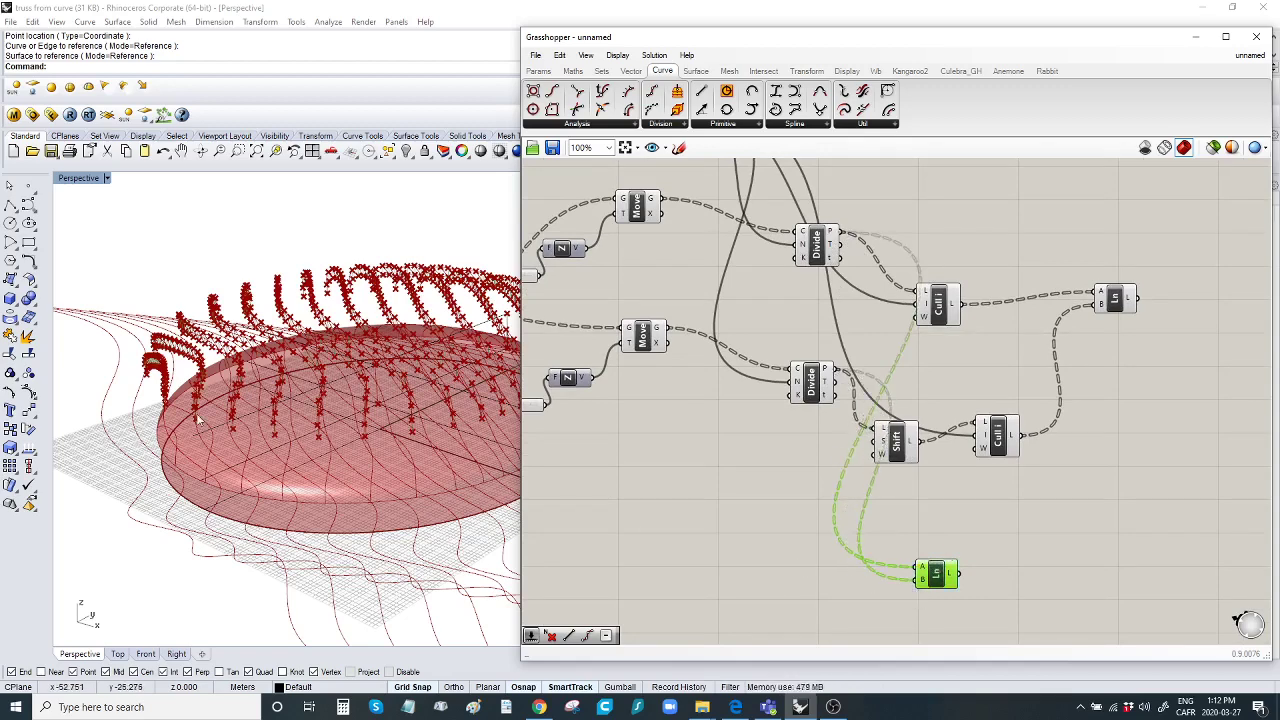
pyautogui.moveTo(200, 420); pyautogui.dragTo(160, 378, button='right')
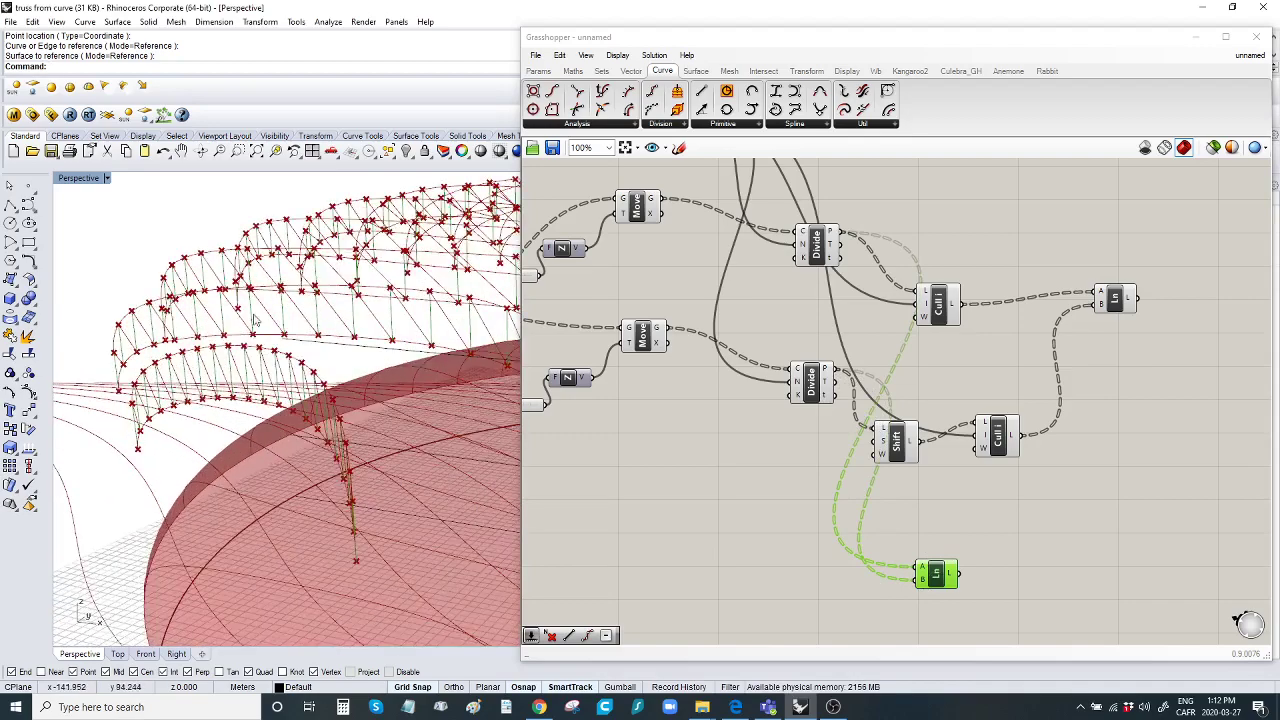
pyautogui.scroll(-2, 770, 497)
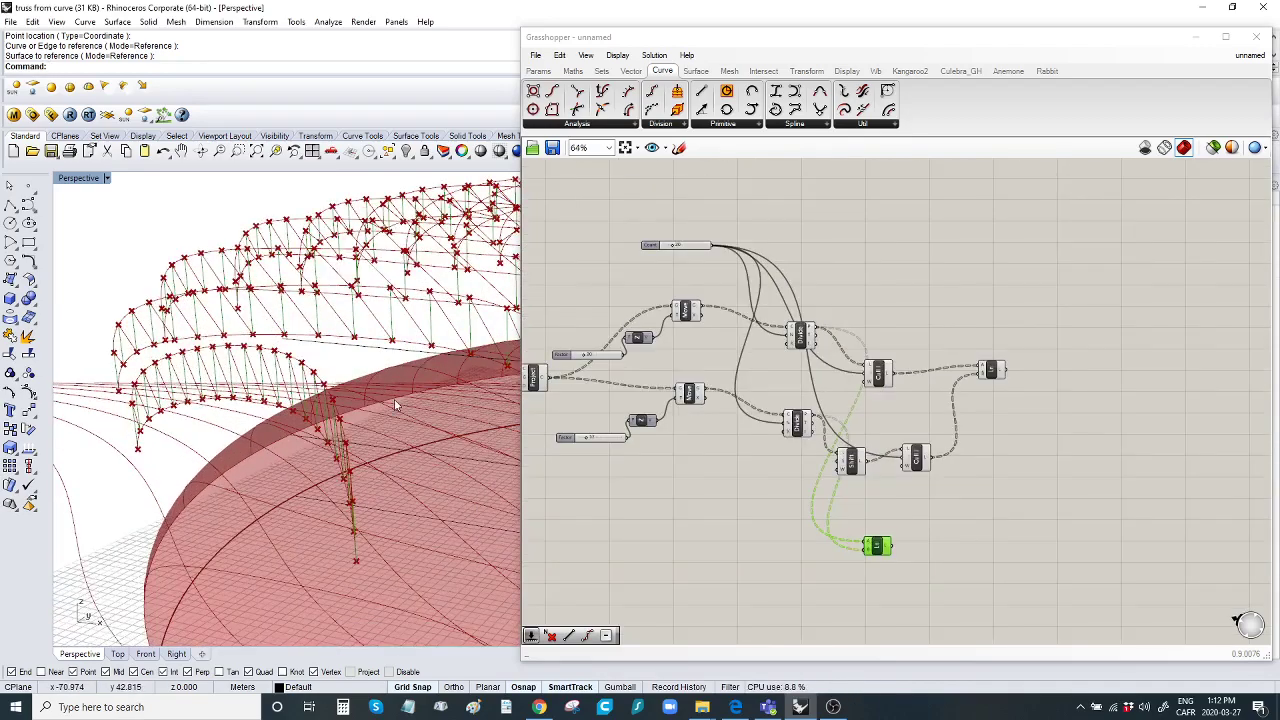
pyautogui.scroll(-2, 394, 399)
pyautogui.scroll(3, 400, 395)
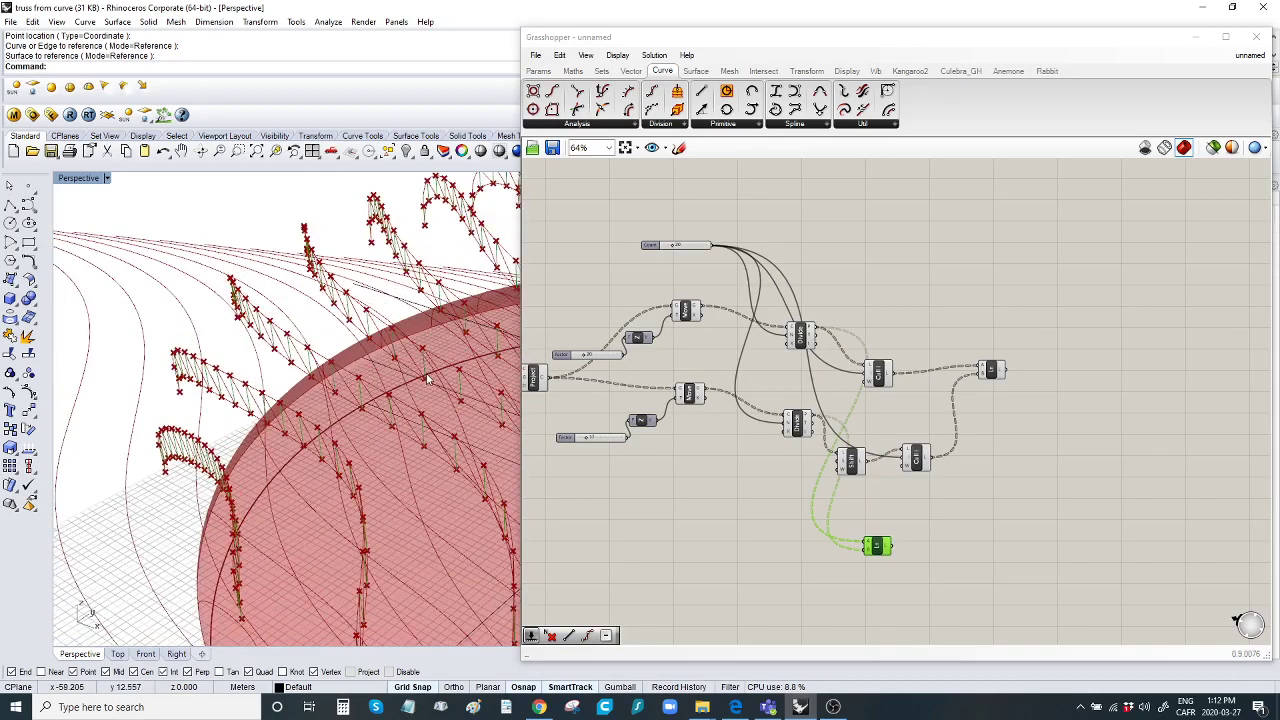
pyautogui.scroll(3, 334, 391)
# Add a Pipe component and connect the first Line's output to its curve input.
pyautogui.moveTo(835, 512); pyautogui.dragTo(729, 457, button='right')
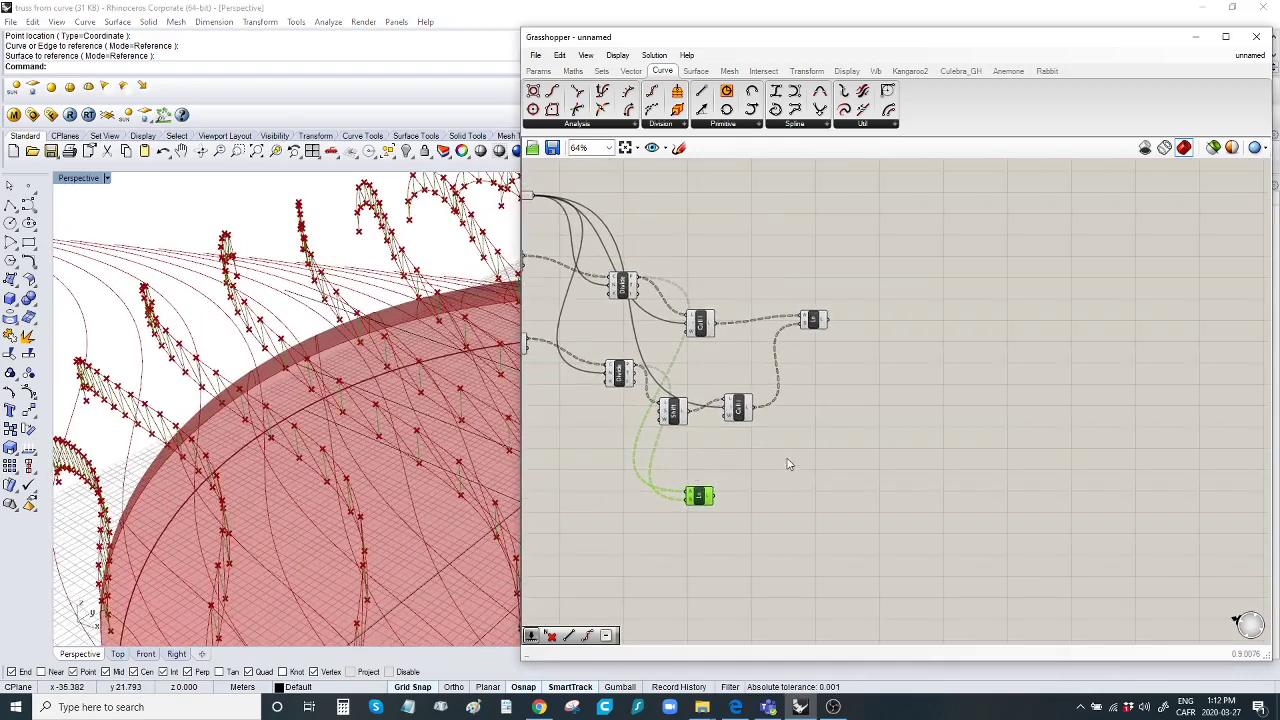
pyautogui.scroll(1, 800, 425)
pyautogui.moveTo(815, 289); pyautogui.dragTo(835, 298)
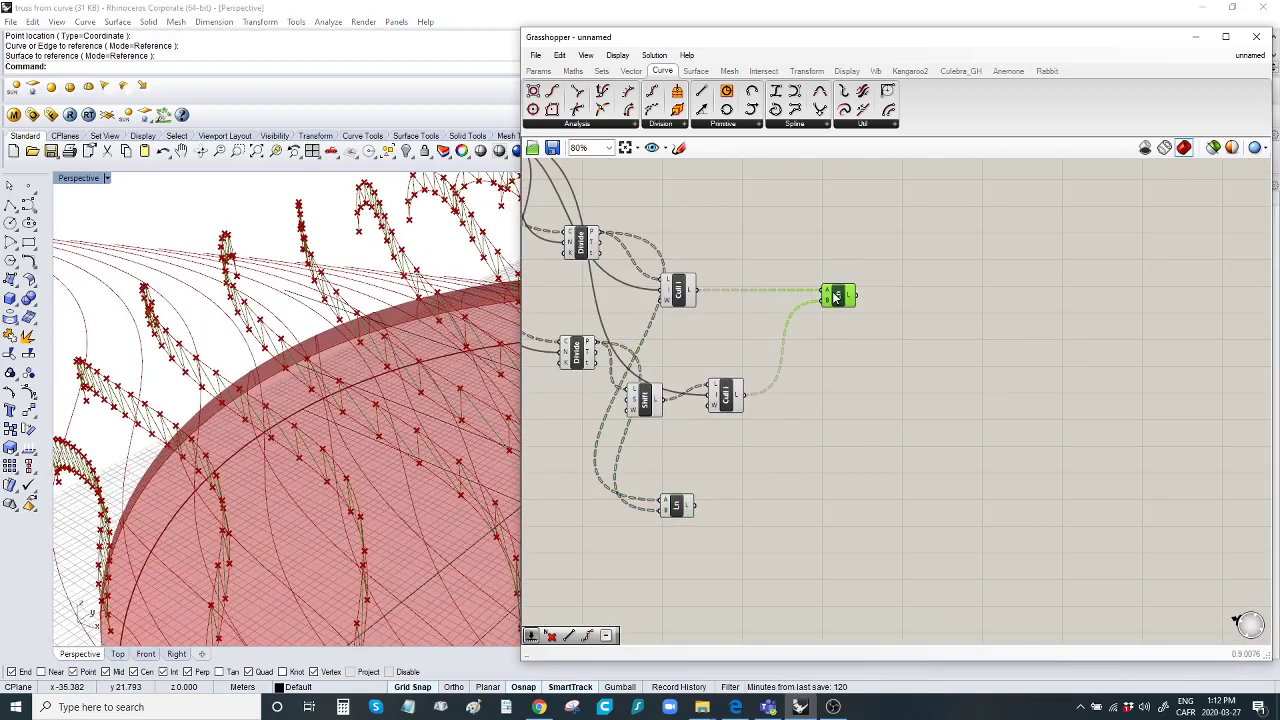
pyautogui.doubleClick(944, 374)
pyautogui.write('pipe')
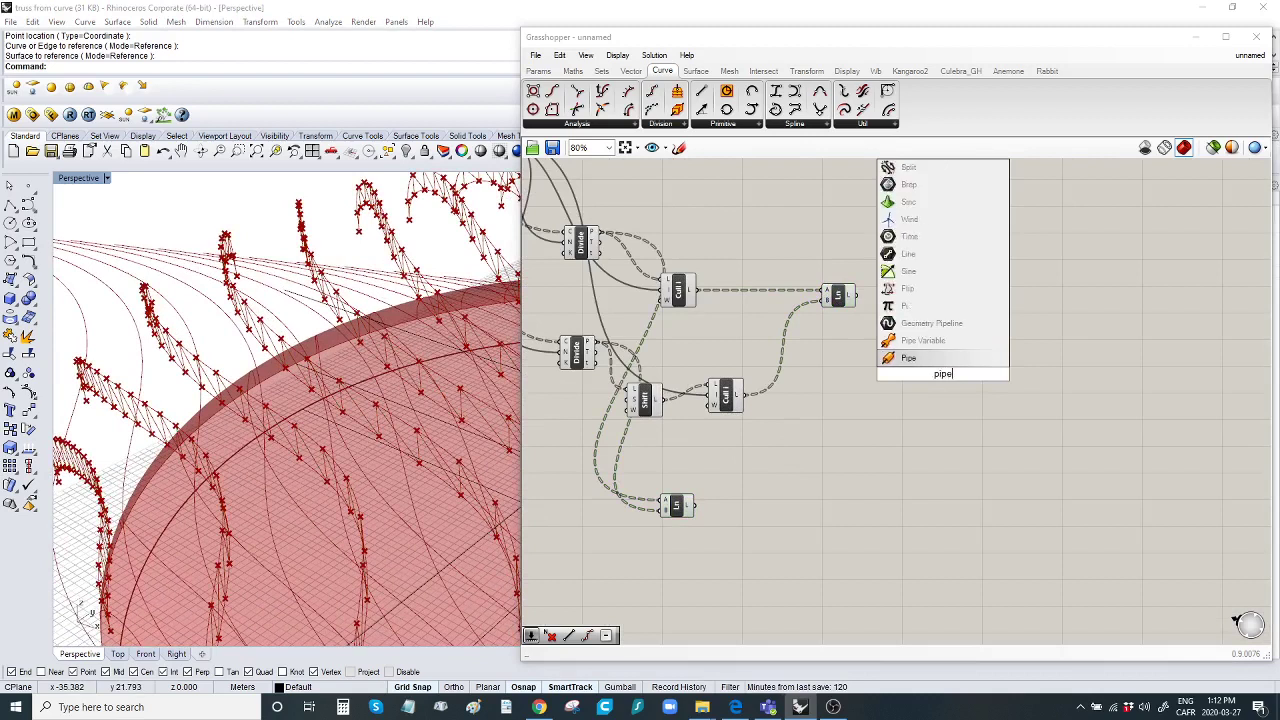
pyautogui.click(928, 361)
pyautogui.moveTo(945, 378); pyautogui.dragTo(981, 388)
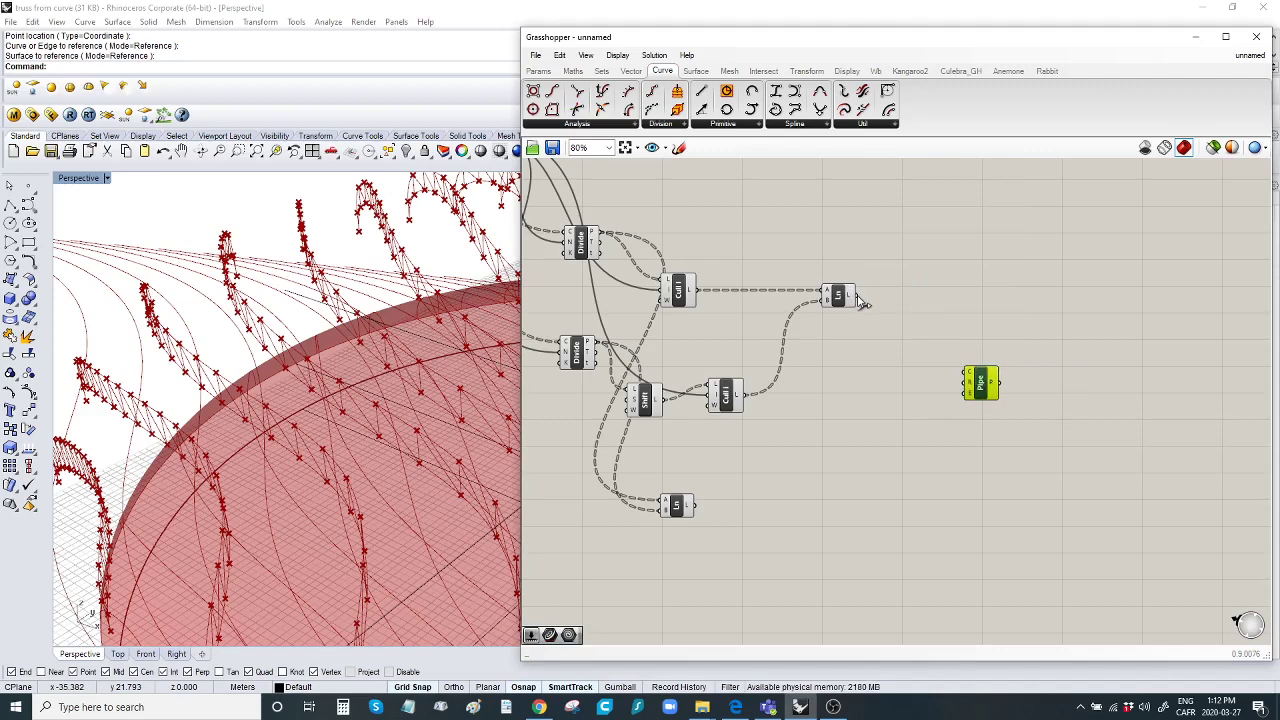
pyautogui.moveTo(862, 302); pyautogui.dragTo(967, 372)
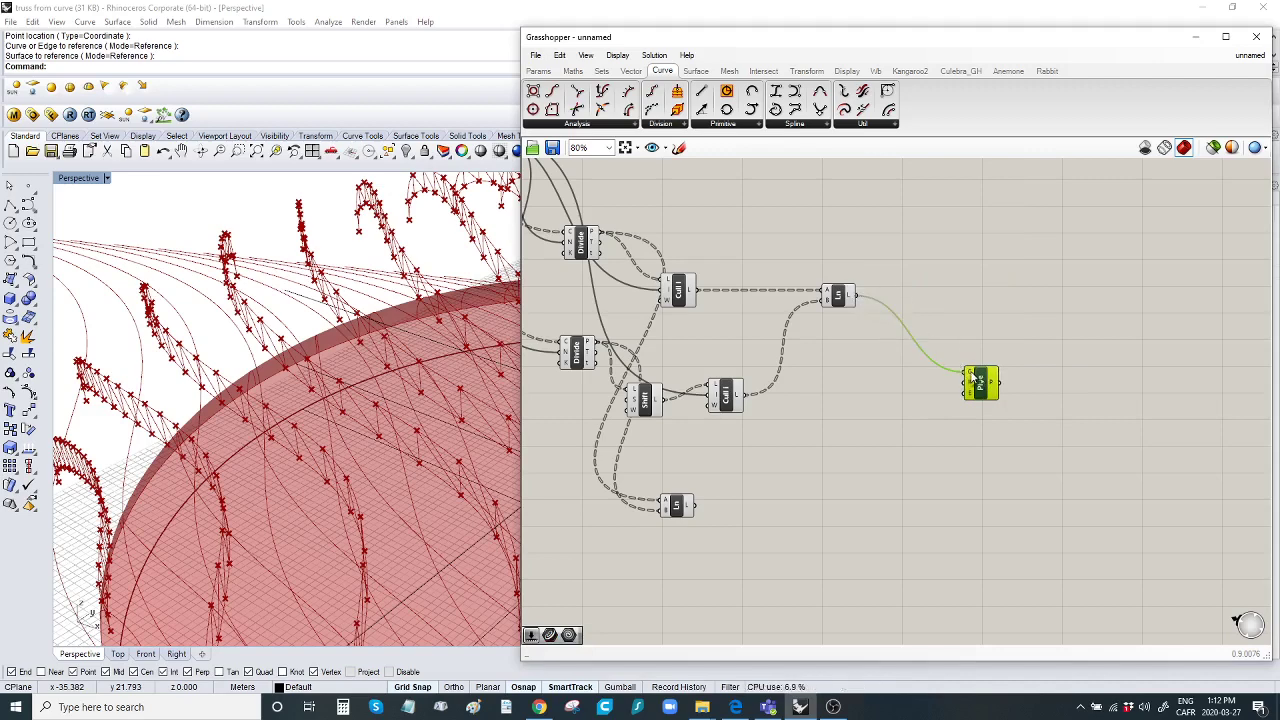
# Create a number slider set to 0.2 and connect it to the Pipe's radius input.
pyautogui.doubleClick(880, 385)
pyautogui.write('0')
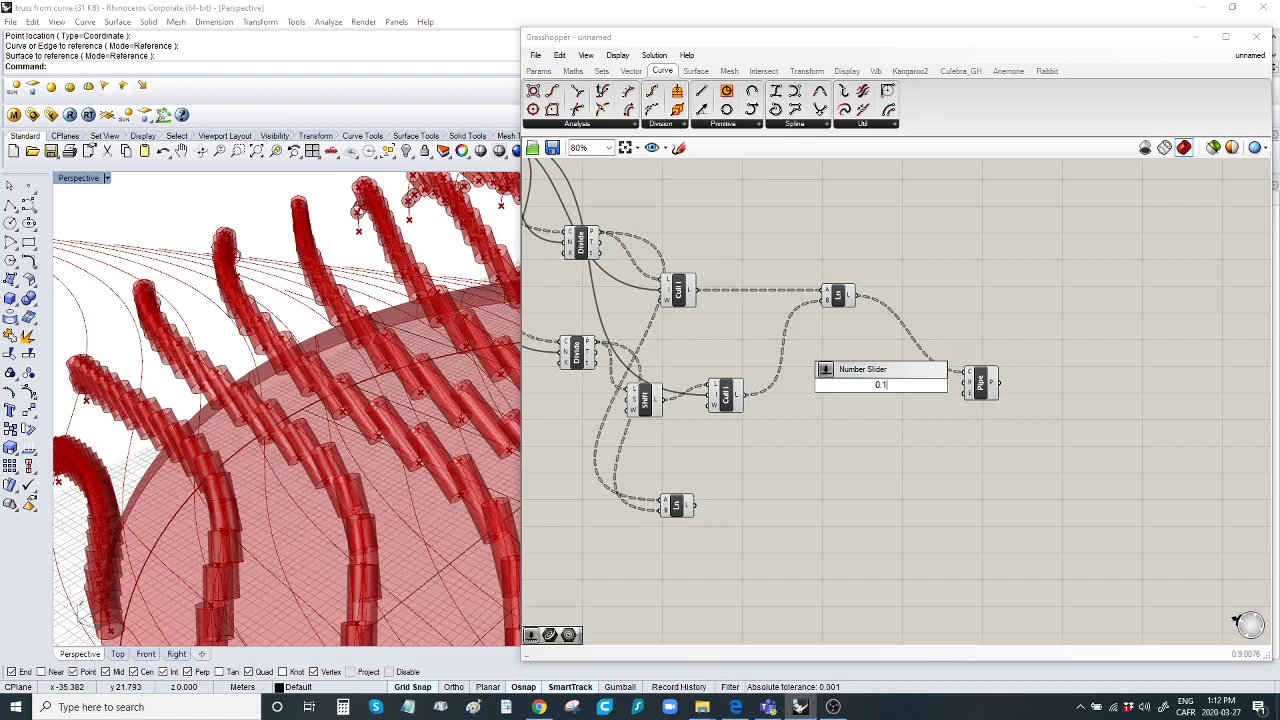
pyautogui.write('.1')
pyautogui.press('Return')
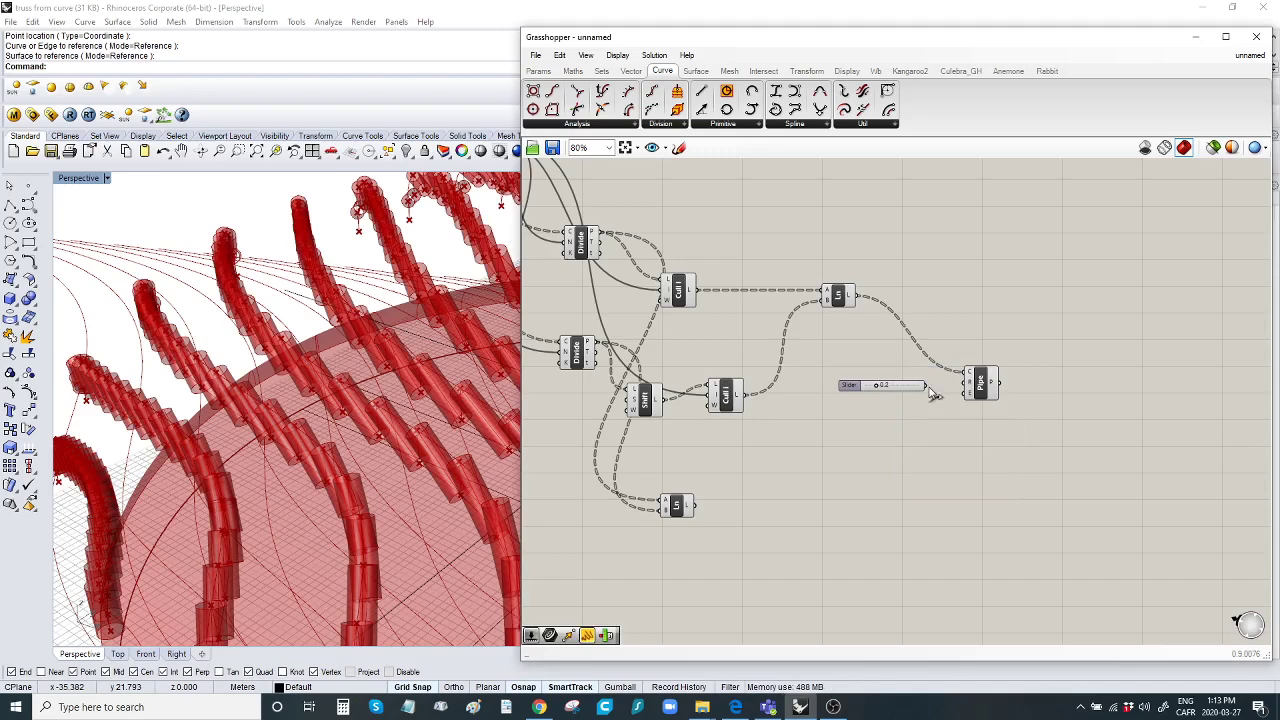
pyautogui.moveTo(927, 386); pyautogui.dragTo(967, 384)
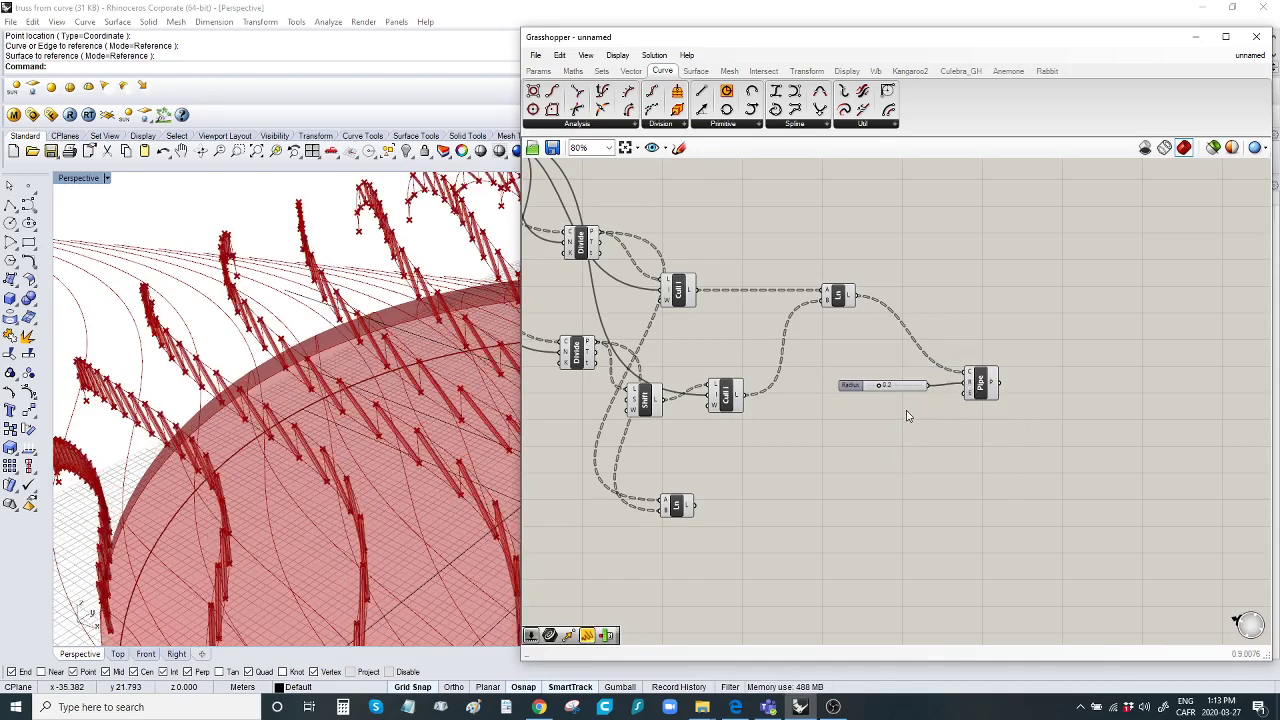
# Create a number slider set to 2 and connect it to the Pipe's caps input.
pyautogui.doubleClick(906, 410)
pyautogui.write('0.2')
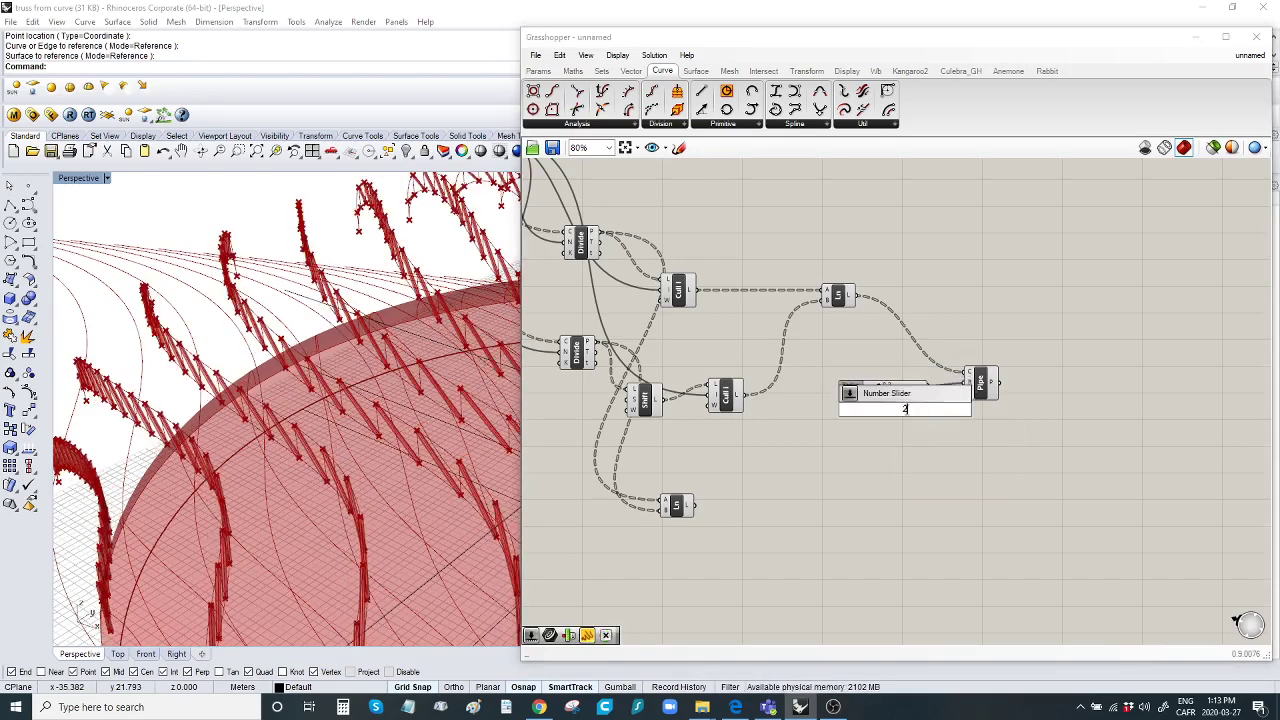
pyautogui.press('Return')
pyautogui.moveTo(893, 411); pyautogui.dragTo(1002, 367)
pyautogui.click(991, 468)
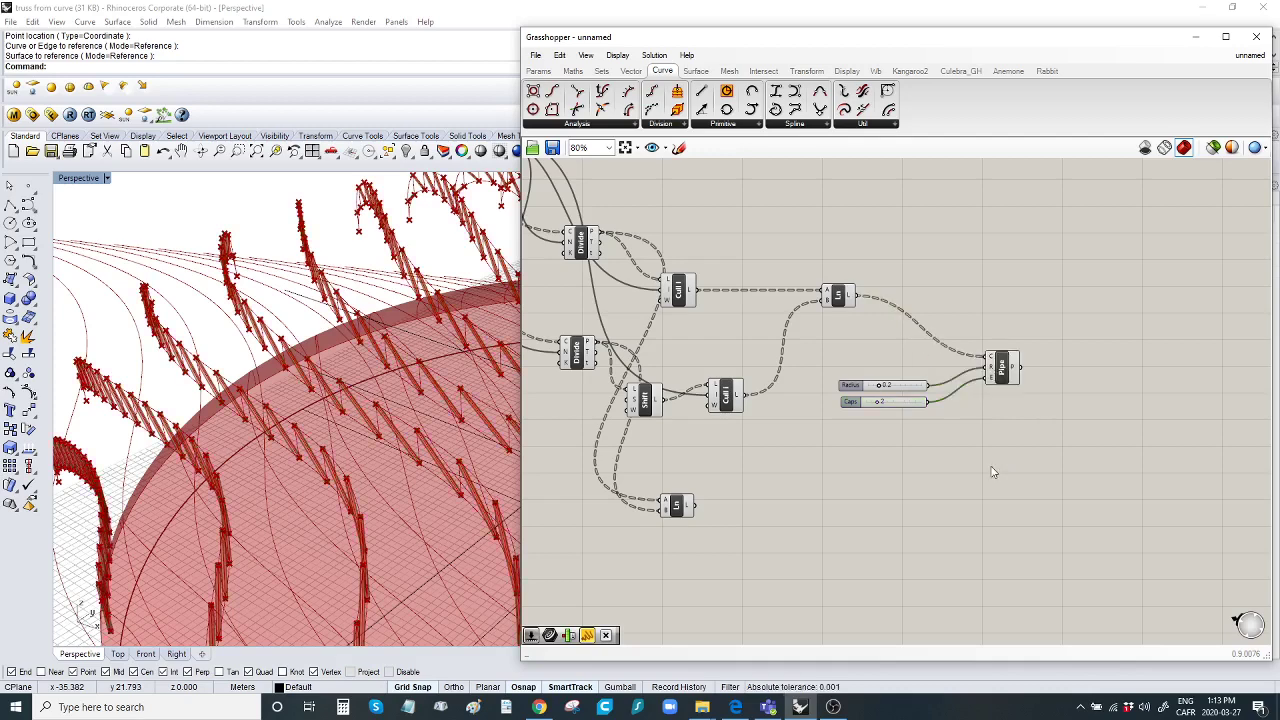
# Duplicate the Pipe component together with its radius and caps sliders and place the copies below the originals.
pyautogui.click(1003, 375)
pyautogui.moveTo(1034, 457); pyautogui.dragTo(889, 343)
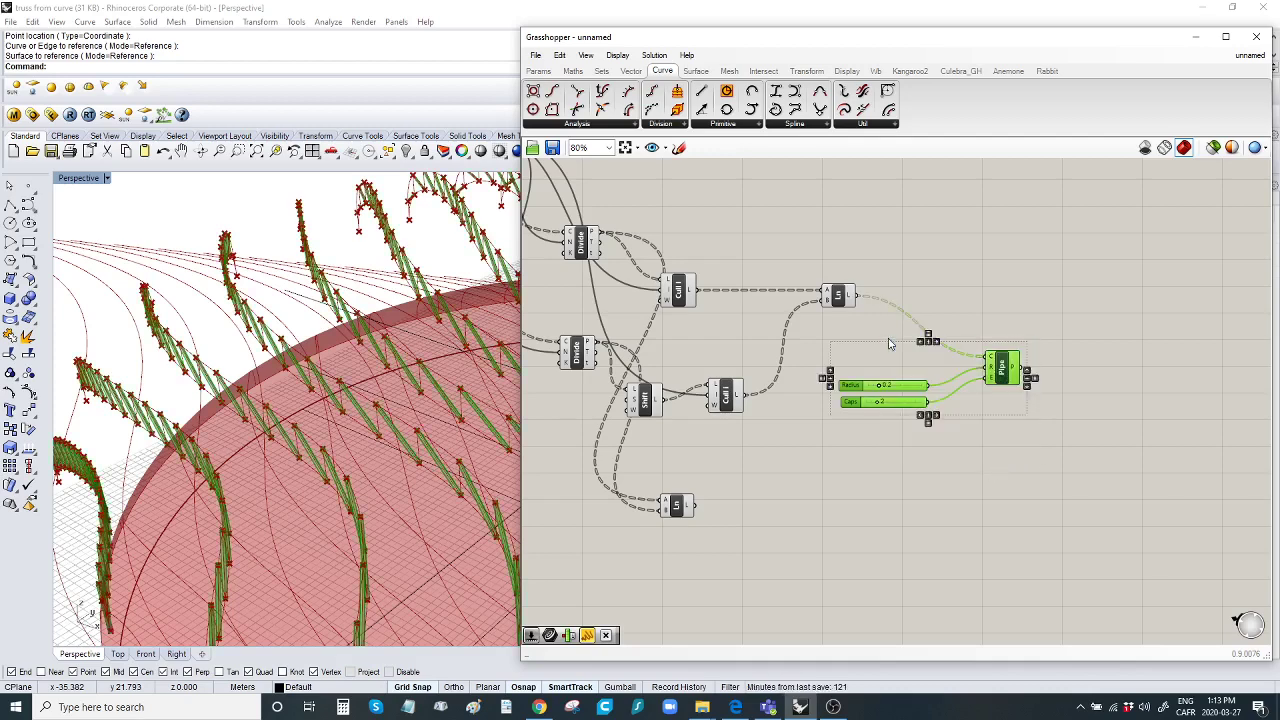
pyautogui.moveTo(1001, 373); pyautogui.dragTo(1006, 378)
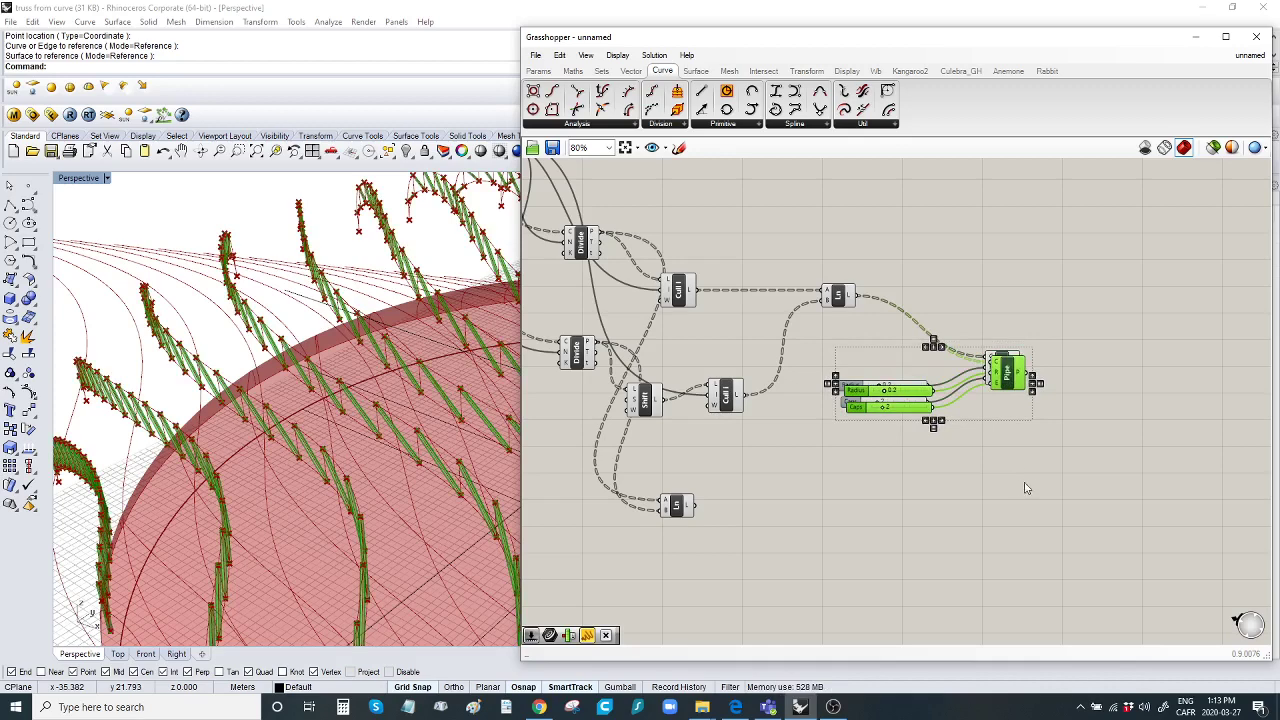
pyautogui.keyDown('alt'); pyautogui.moveTo(990, 373); pyautogui.dragTo(994, 490); pyautogui.keyUp('alt')
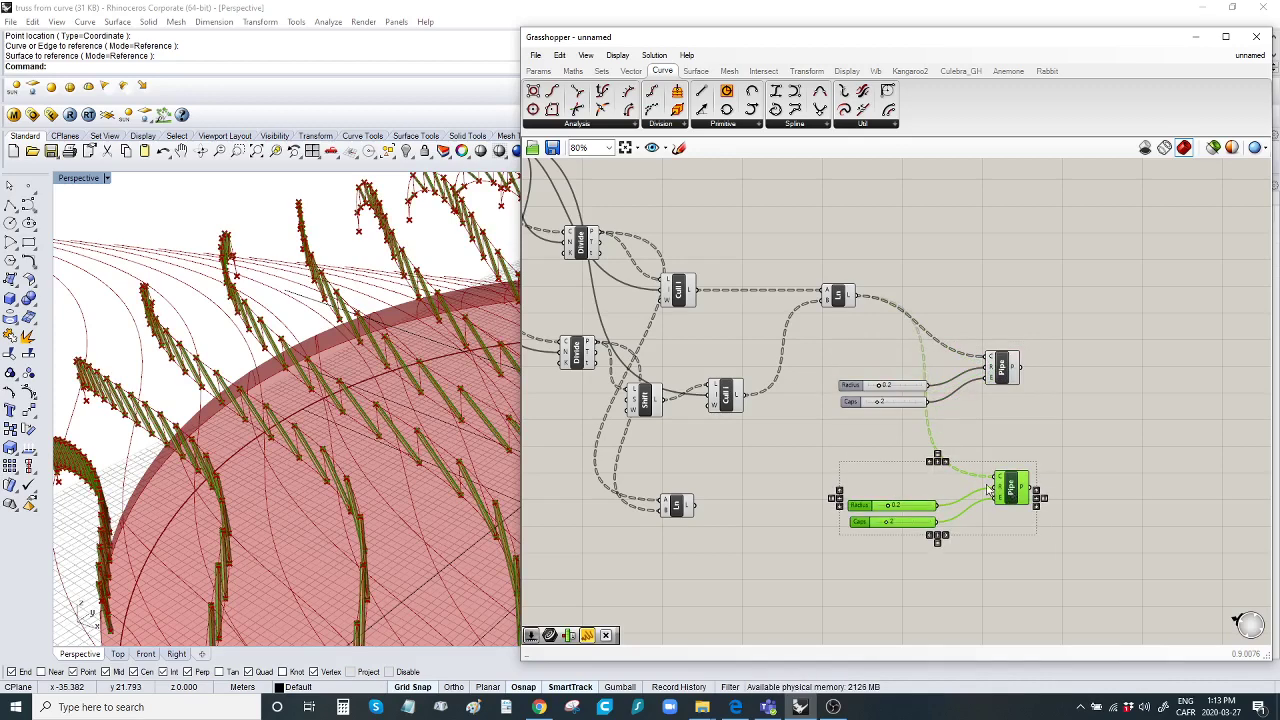
# Set the duplicated Pipe's radius slider to 0.3.
pyautogui.click(918, 490)
pyautogui.scroll(2, 895, 503)
pyautogui.doubleClick(893, 506)
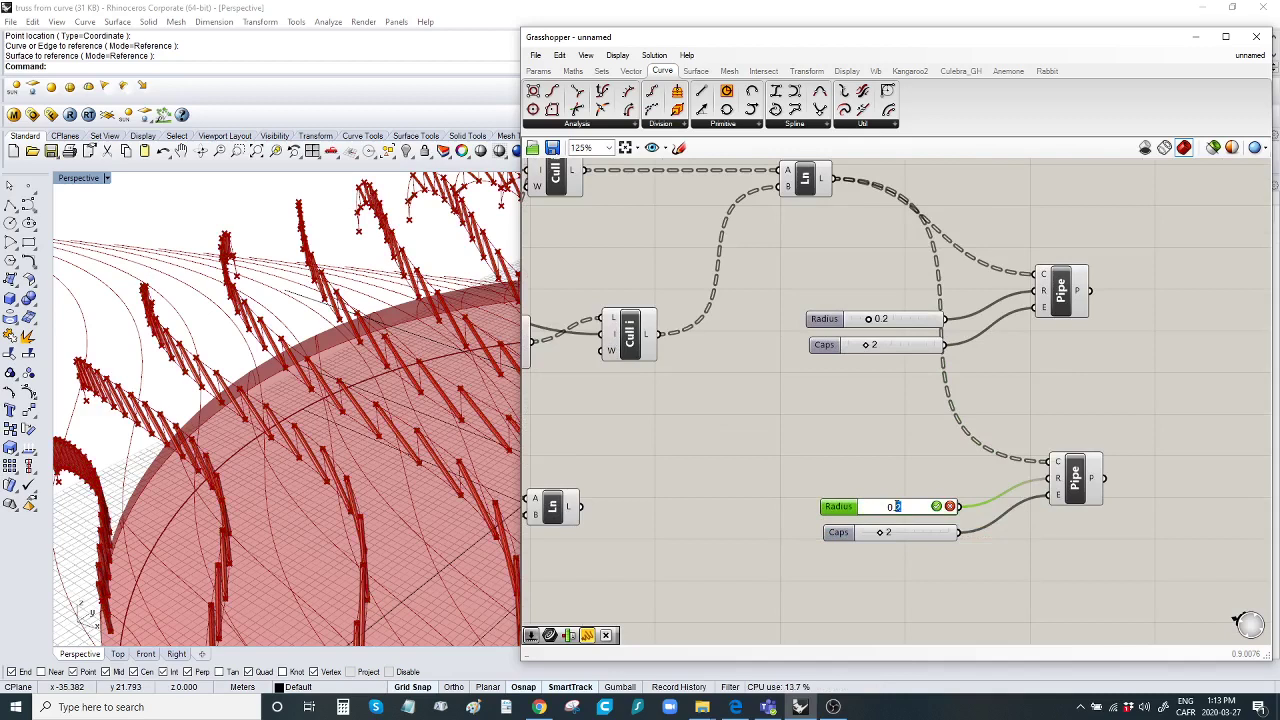
pyautogui.write('0.3')
pyautogui.press('Return')
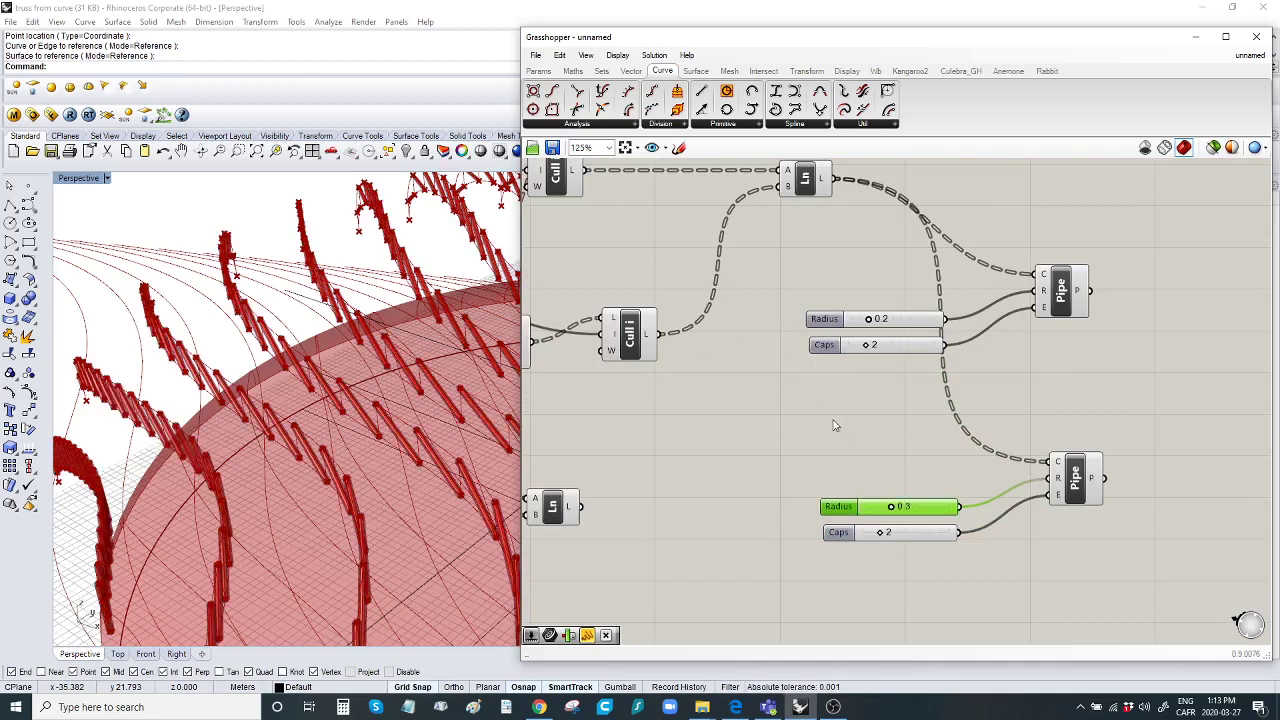
# Move the second Line component to just below the second Cull Index.
pyautogui.scroll(-2, 840, 420)
pyautogui.moveTo(849, 414); pyautogui.dragTo(907, 455, button='right')
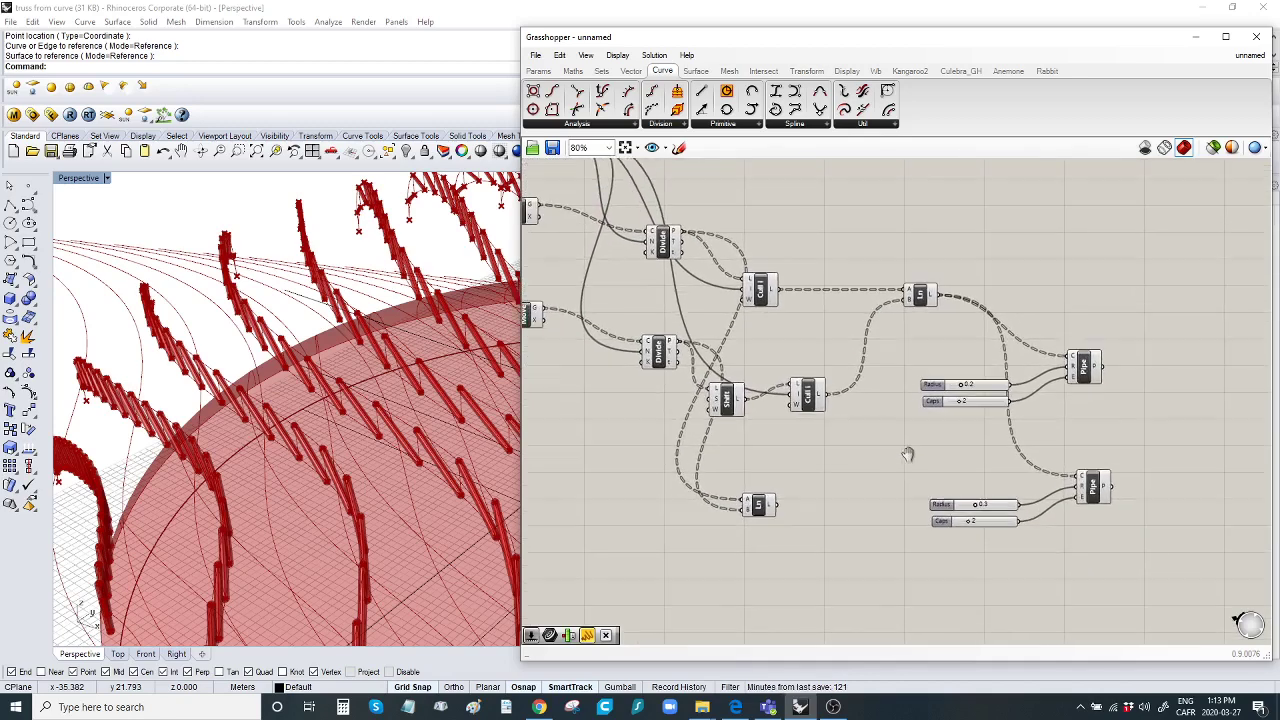
pyautogui.moveTo(758, 513); pyautogui.dragTo(800, 466)
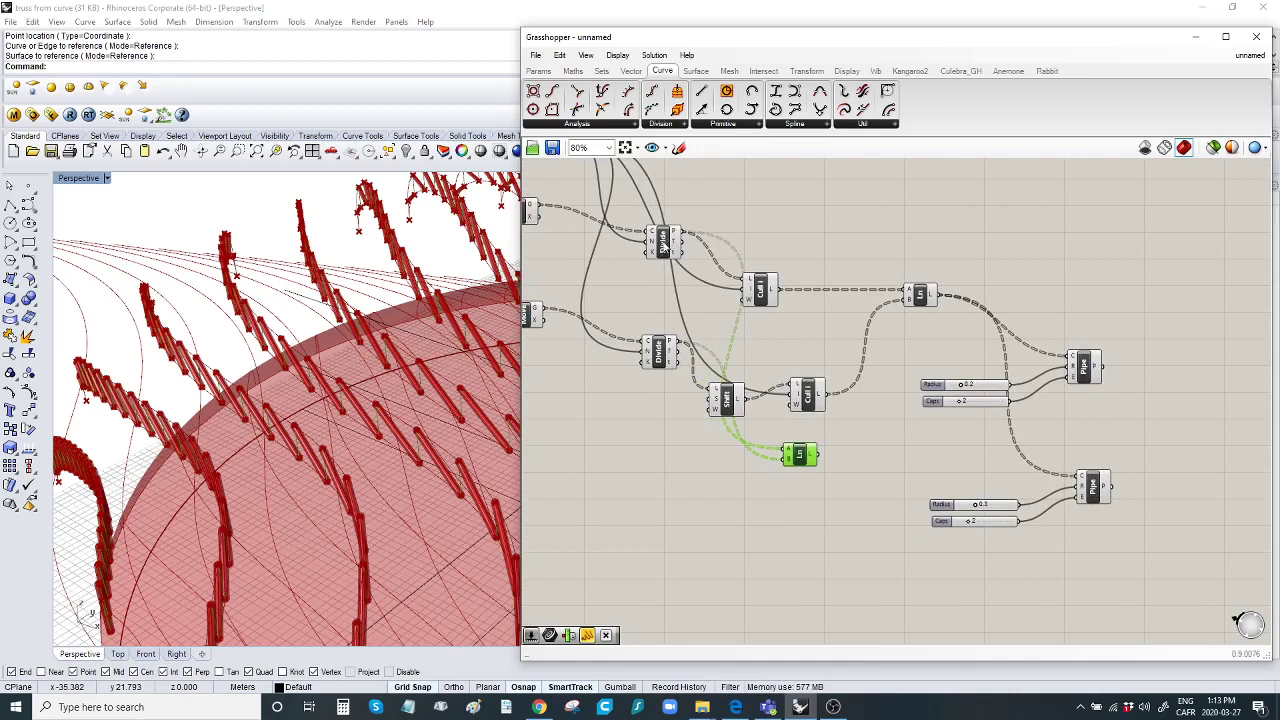
# Connect both Move geometry outputs to the second Pipe's curve input, and the lower Line's output to the first Pipe's curve input.
pyautogui.moveTo(580, 252); pyautogui.dragTo(615, 272, button='right')
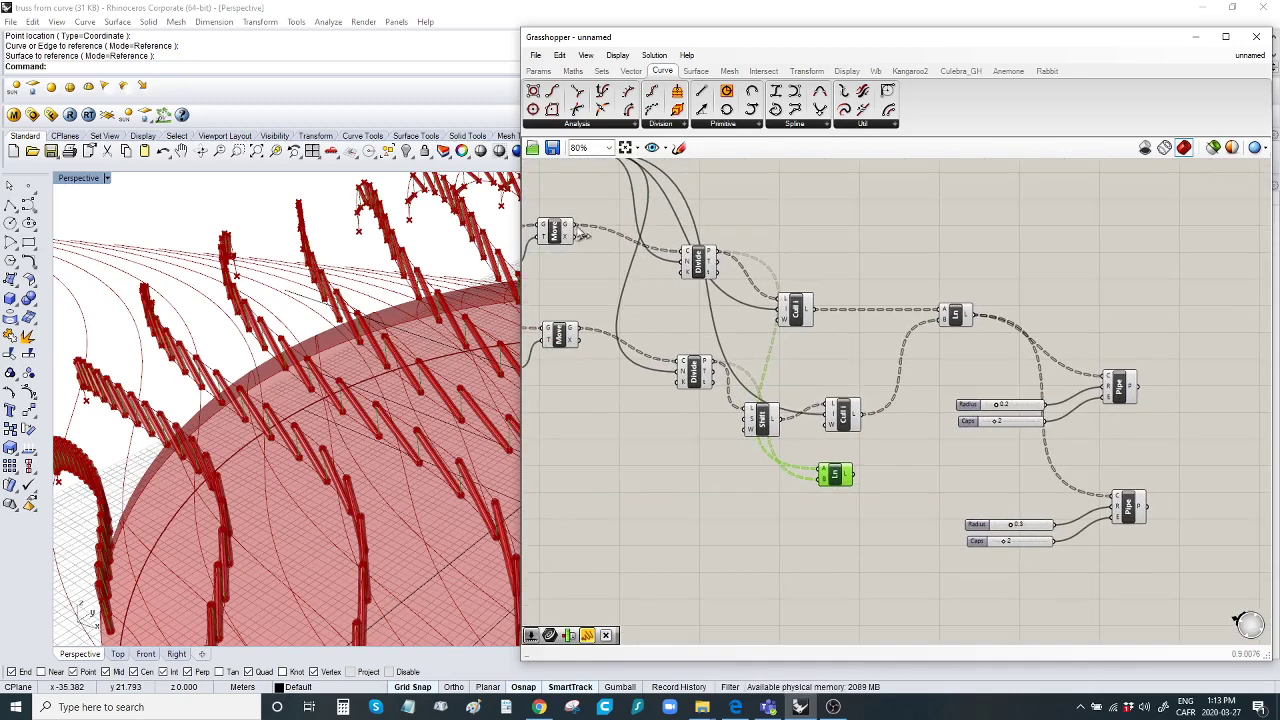
pyautogui.moveTo(578, 232); pyautogui.dragTo(1110, 503)
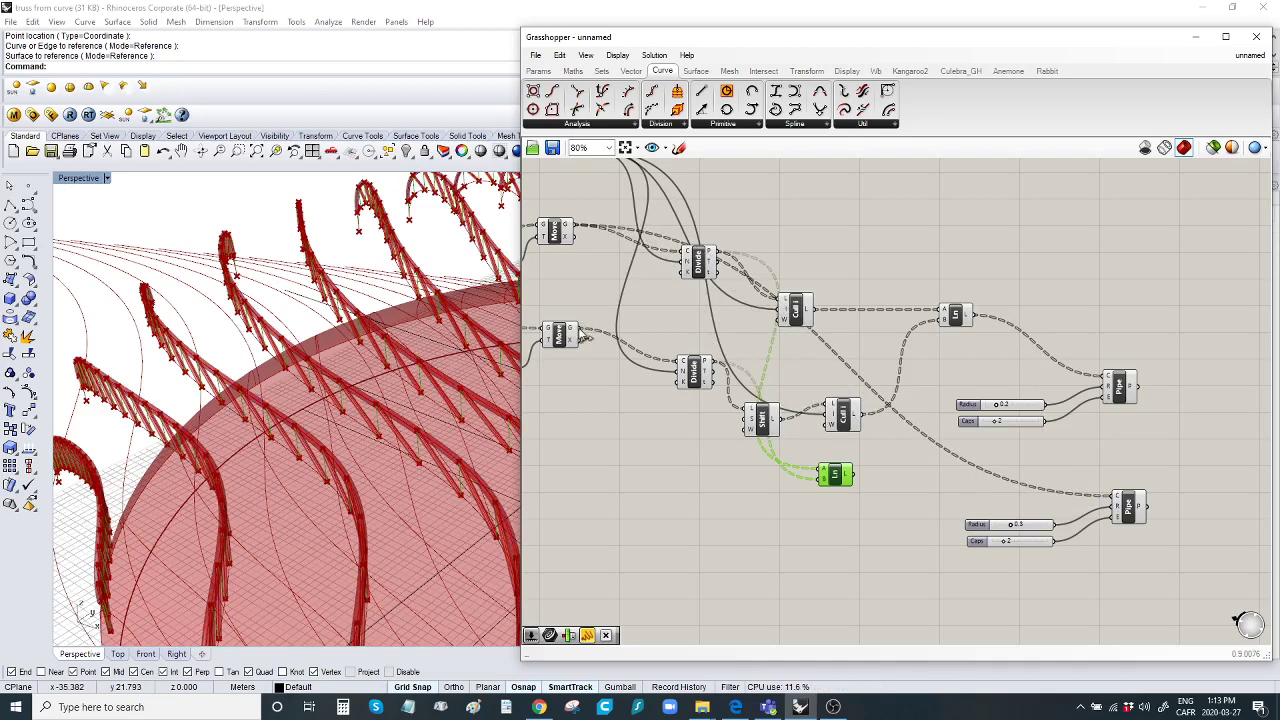
pyautogui.moveTo(578, 331); pyautogui.dragTo(1116, 503)
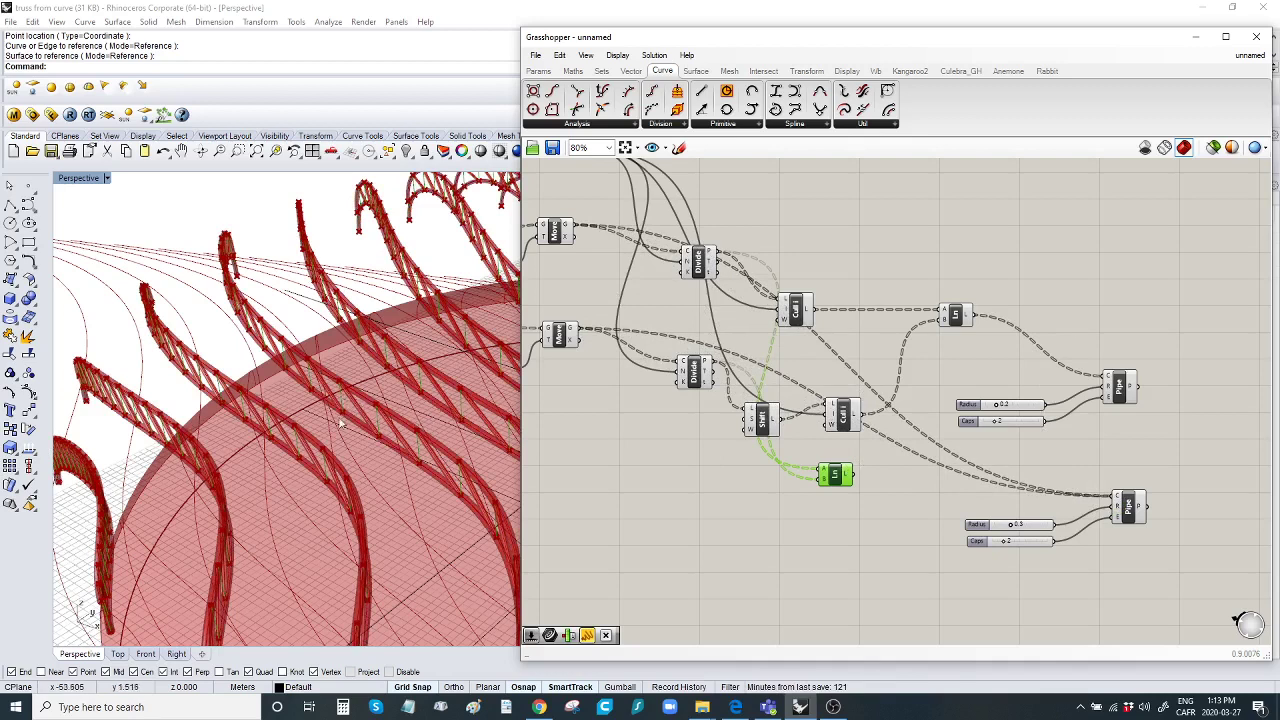
pyautogui.moveTo(843, 477); pyautogui.dragTo(1104, 381)
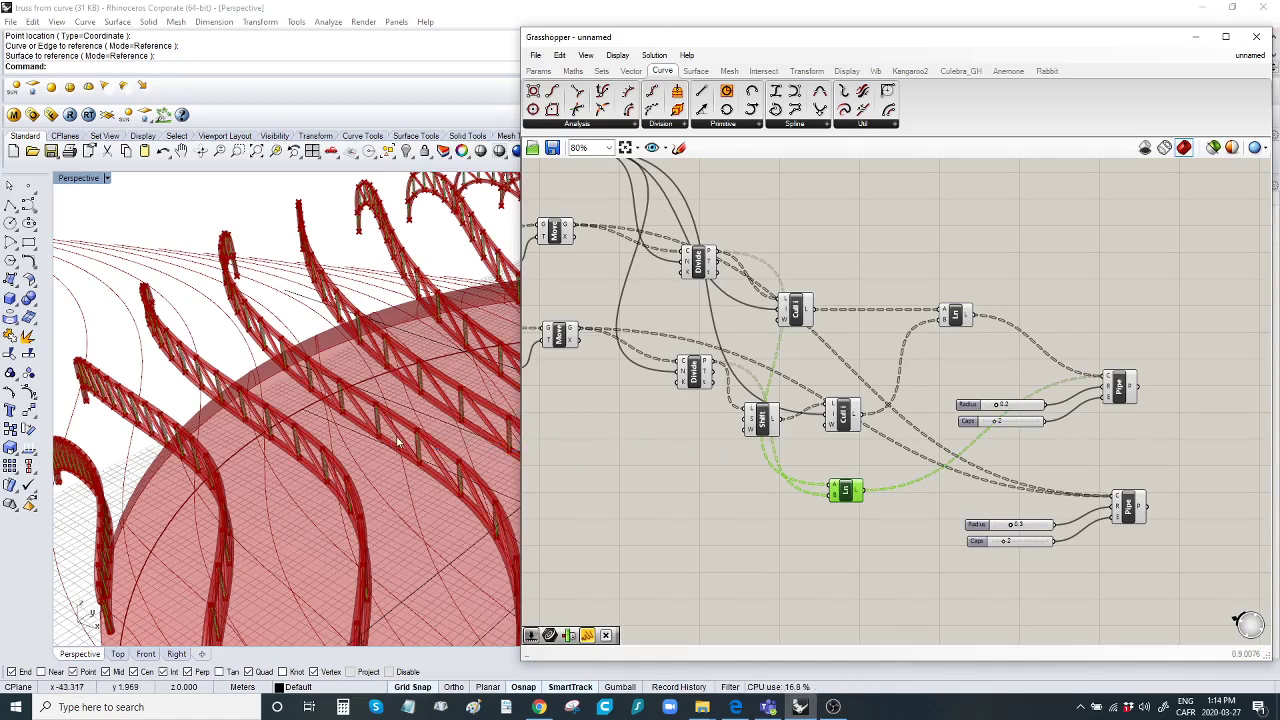
# Narrow the Grasshopper window to enlarge the visible Rhino viewport and examine the piped trusses over the dome from several angles.
pyautogui.moveTo(522, 428); pyautogui.dragTo(806, 432)
pyautogui.click(617, 447)
pyautogui.moveTo(617, 447); pyautogui.dragTo(705, 445, button='right')
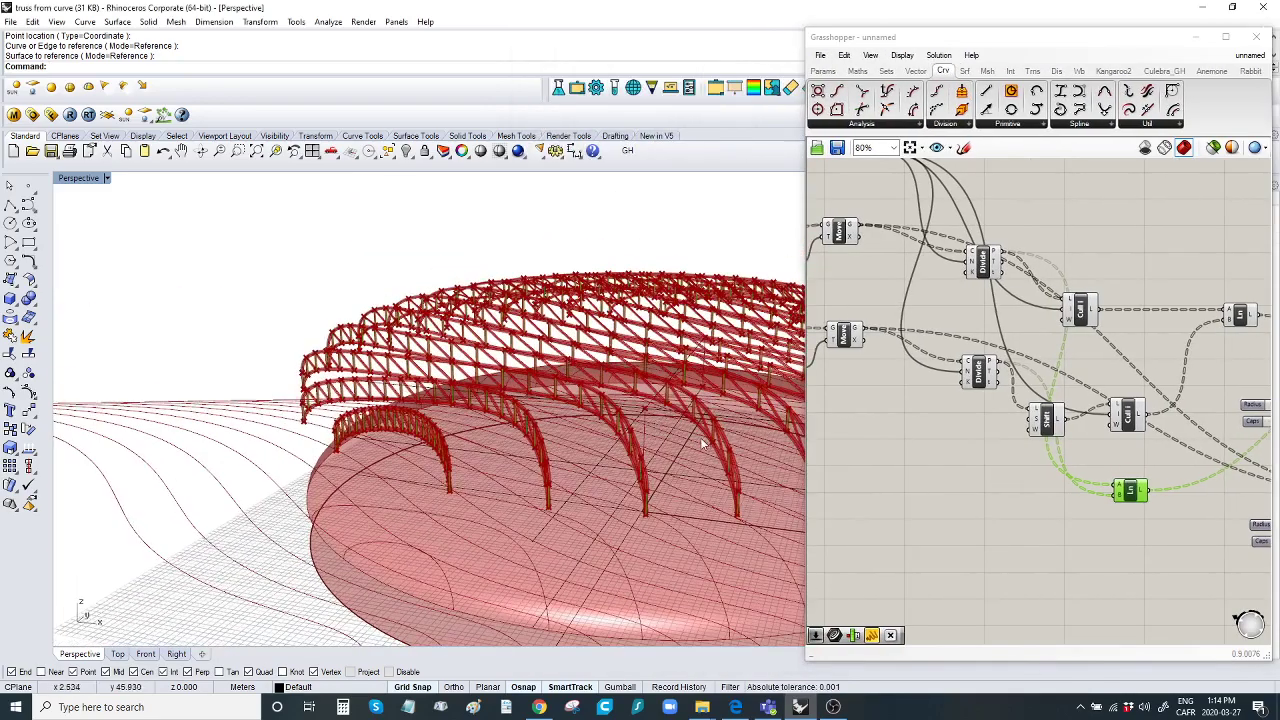
pyautogui.moveTo(541, 400); pyautogui.dragTo(529, 380, button='right')
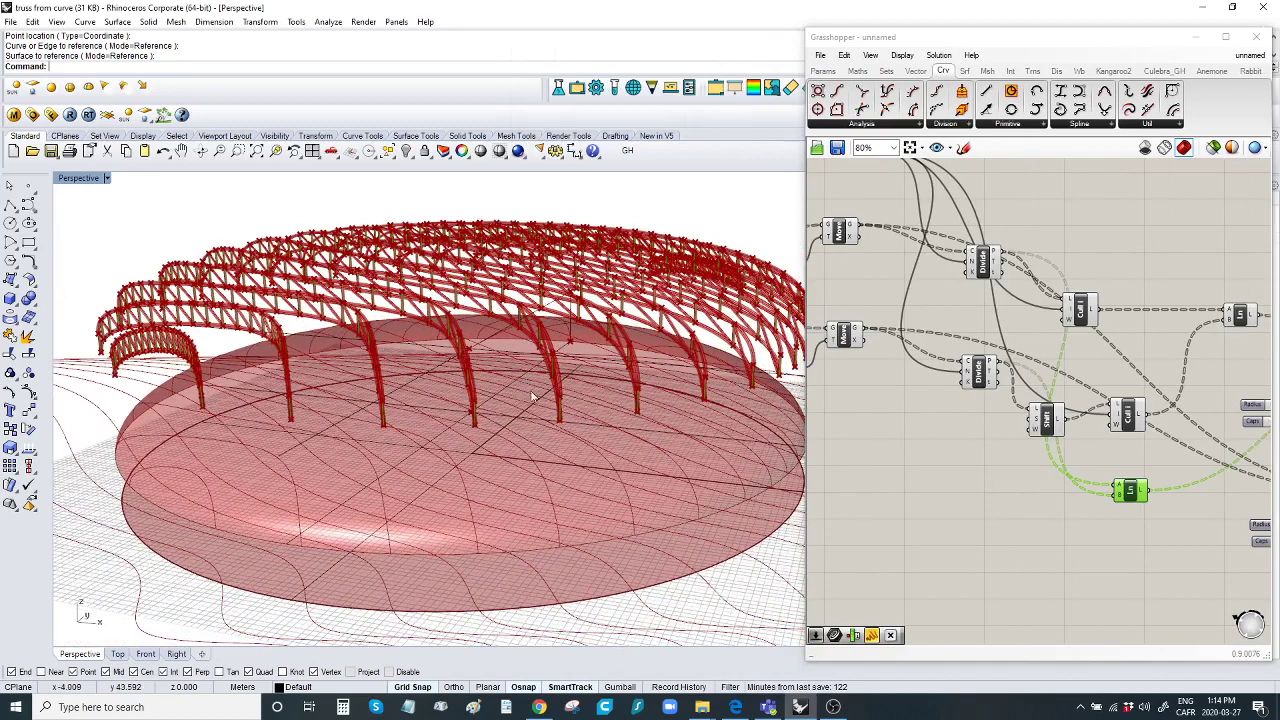
pyautogui.moveTo(599, 409); pyautogui.dragTo(390, 484, button='right')
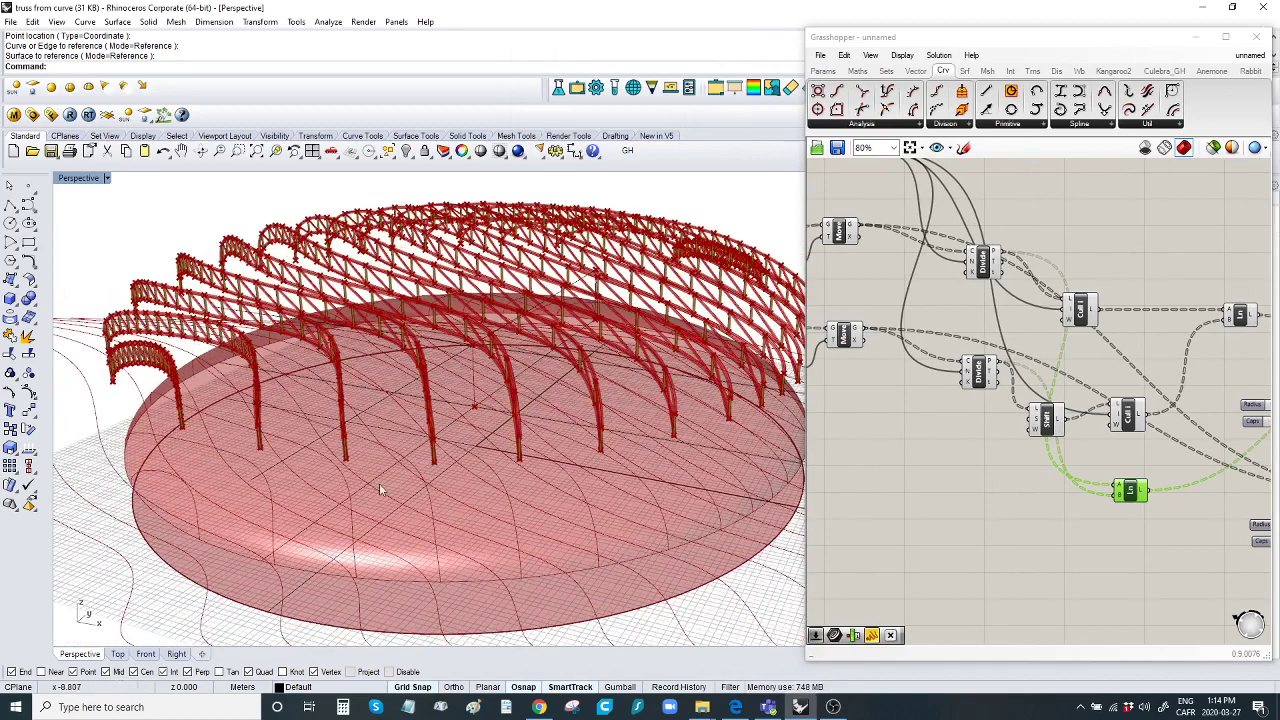
pyautogui.moveTo(212, 510); pyautogui.dragTo(208, 500, button='right')
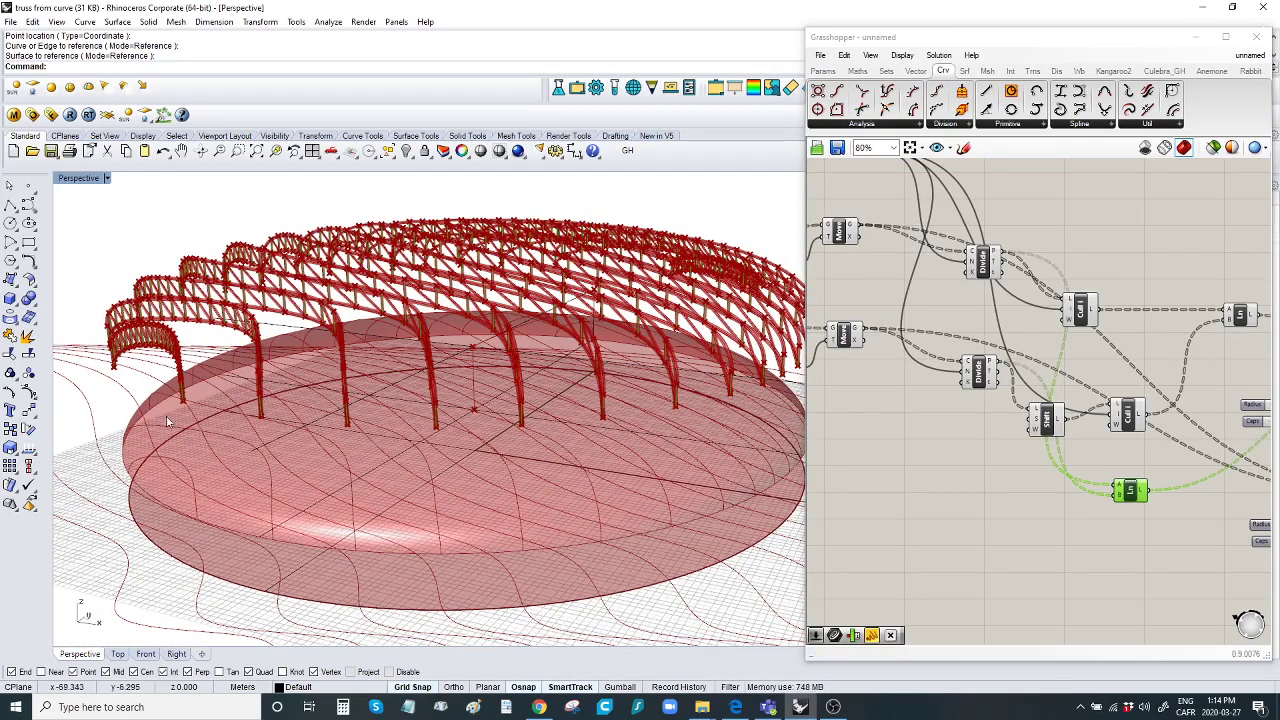
pyautogui.moveTo(520, 331); pyautogui.dragTo(363, 325, button='right')
pyautogui.moveTo(328, 399); pyautogui.dragTo(470, 410, button='right')
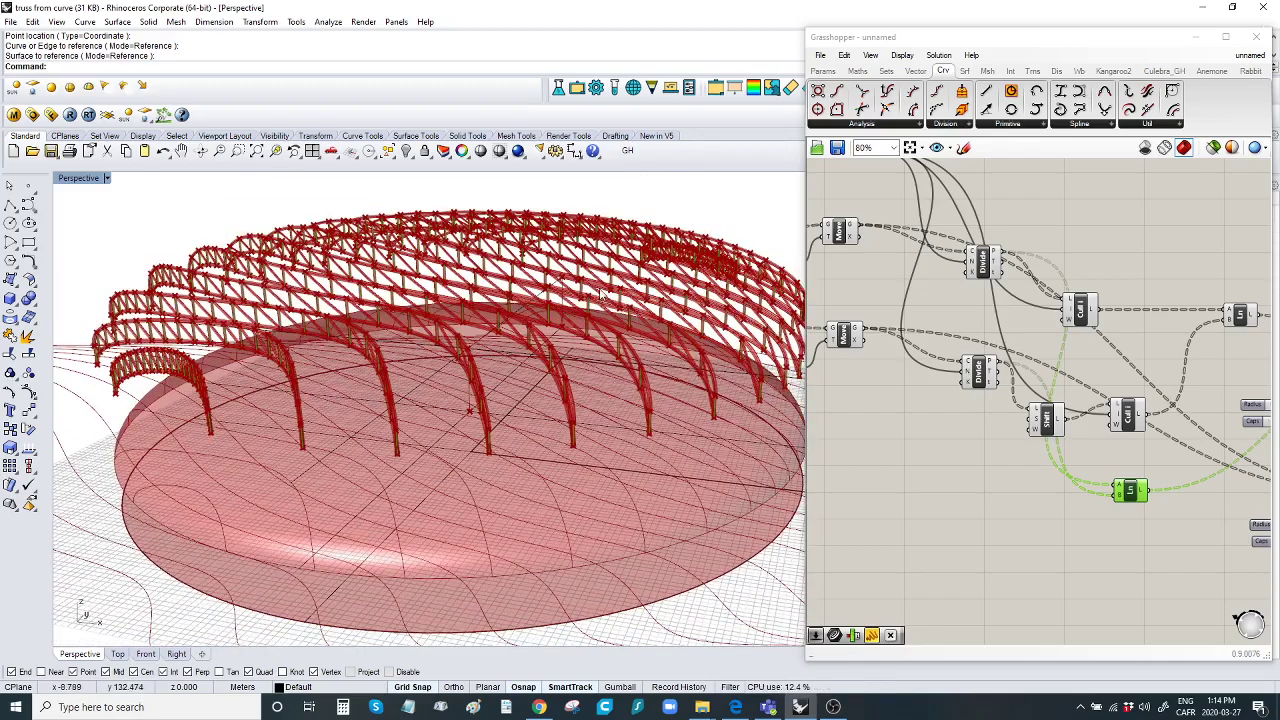
pyautogui.moveTo(600, 294)
pyautogui.mouseDown(button='right')
pyautogui.moveTo(566, 307)
pyautogui.moveTo(619, 331)
pyautogui.moveTo(600, 312)
pyautogui.mouseUp(button='right')
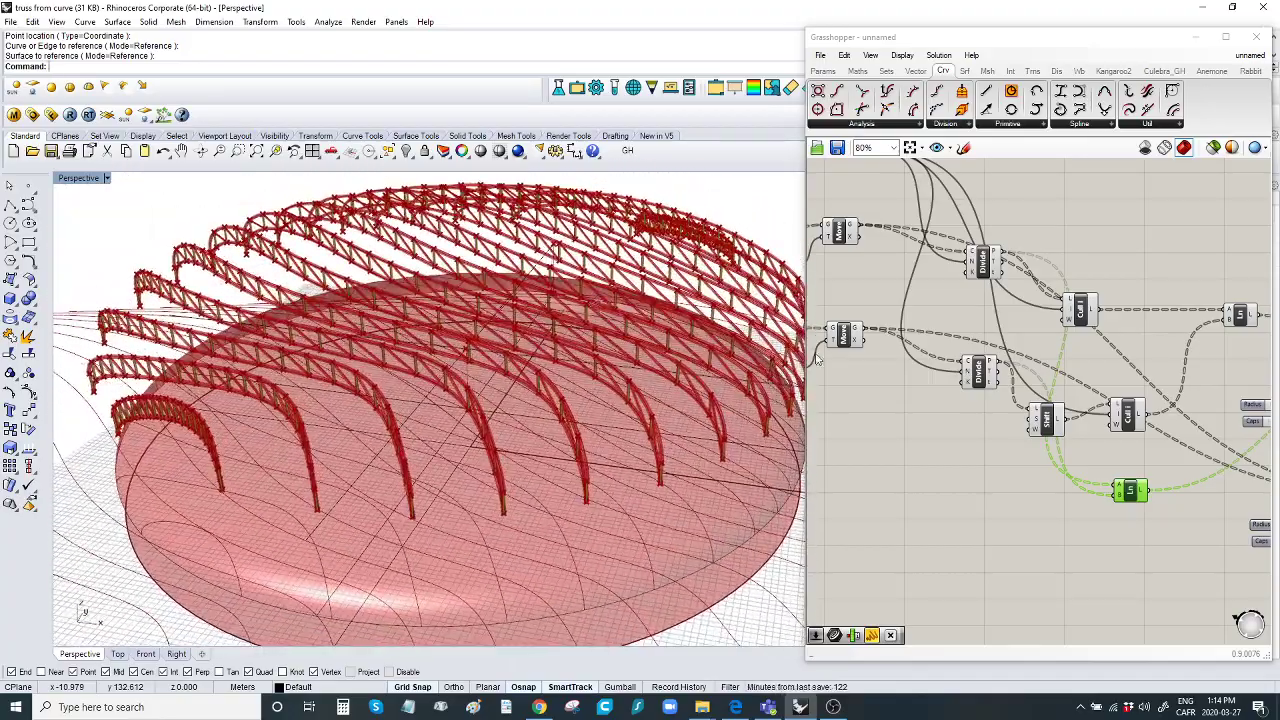
pyautogui.moveTo(807, 348); pyautogui.dragTo(854, 348)
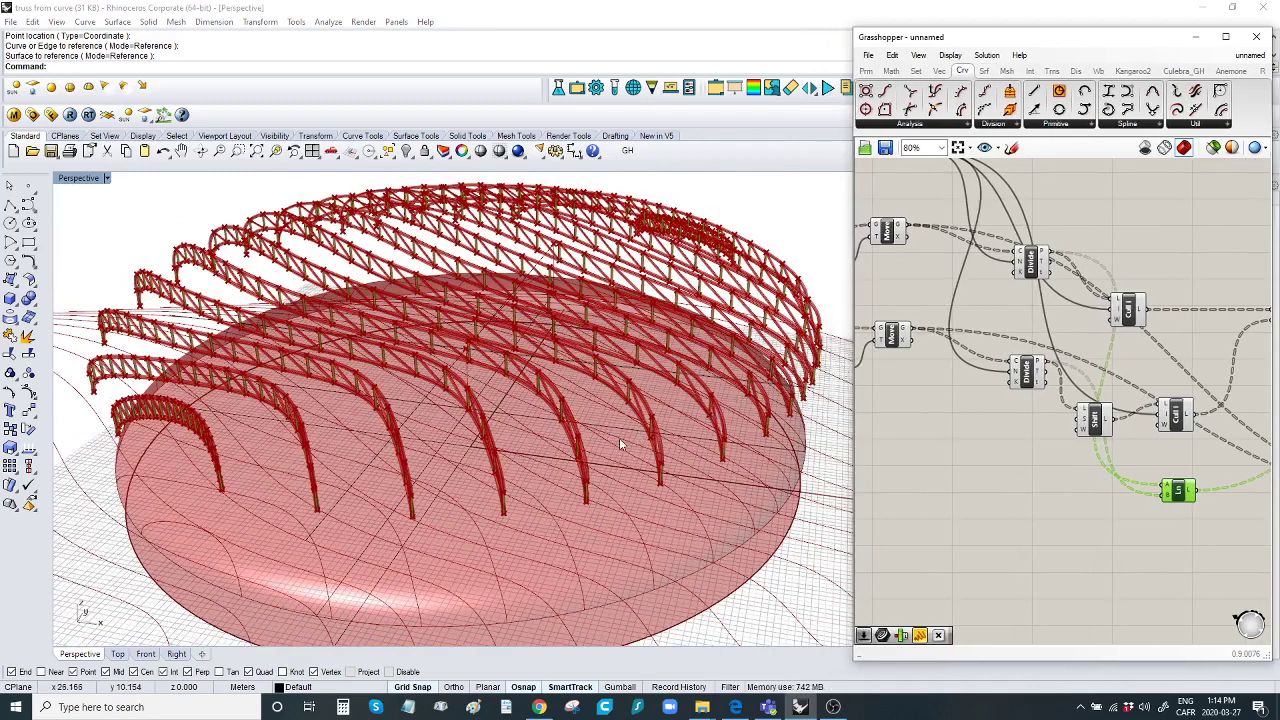
pyautogui.moveTo(620, 440); pyautogui.dragTo(643, 426, button='right')
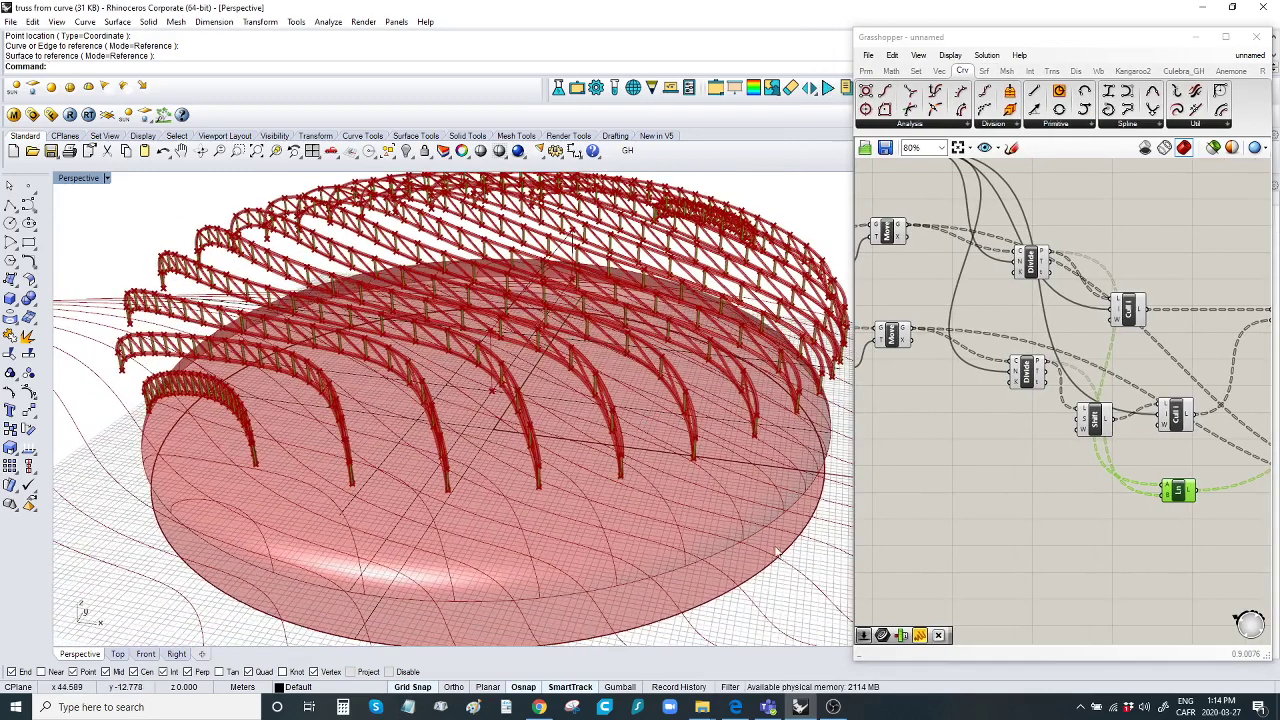
pyautogui.moveTo(836, 707)
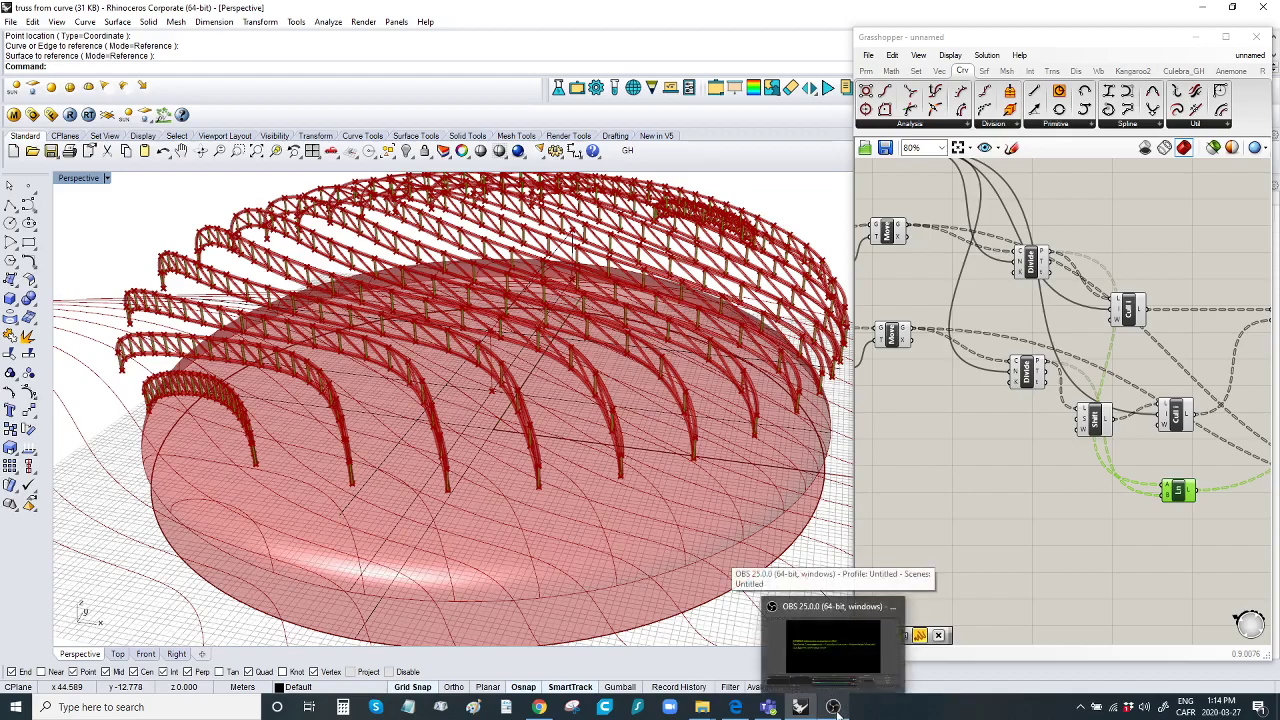